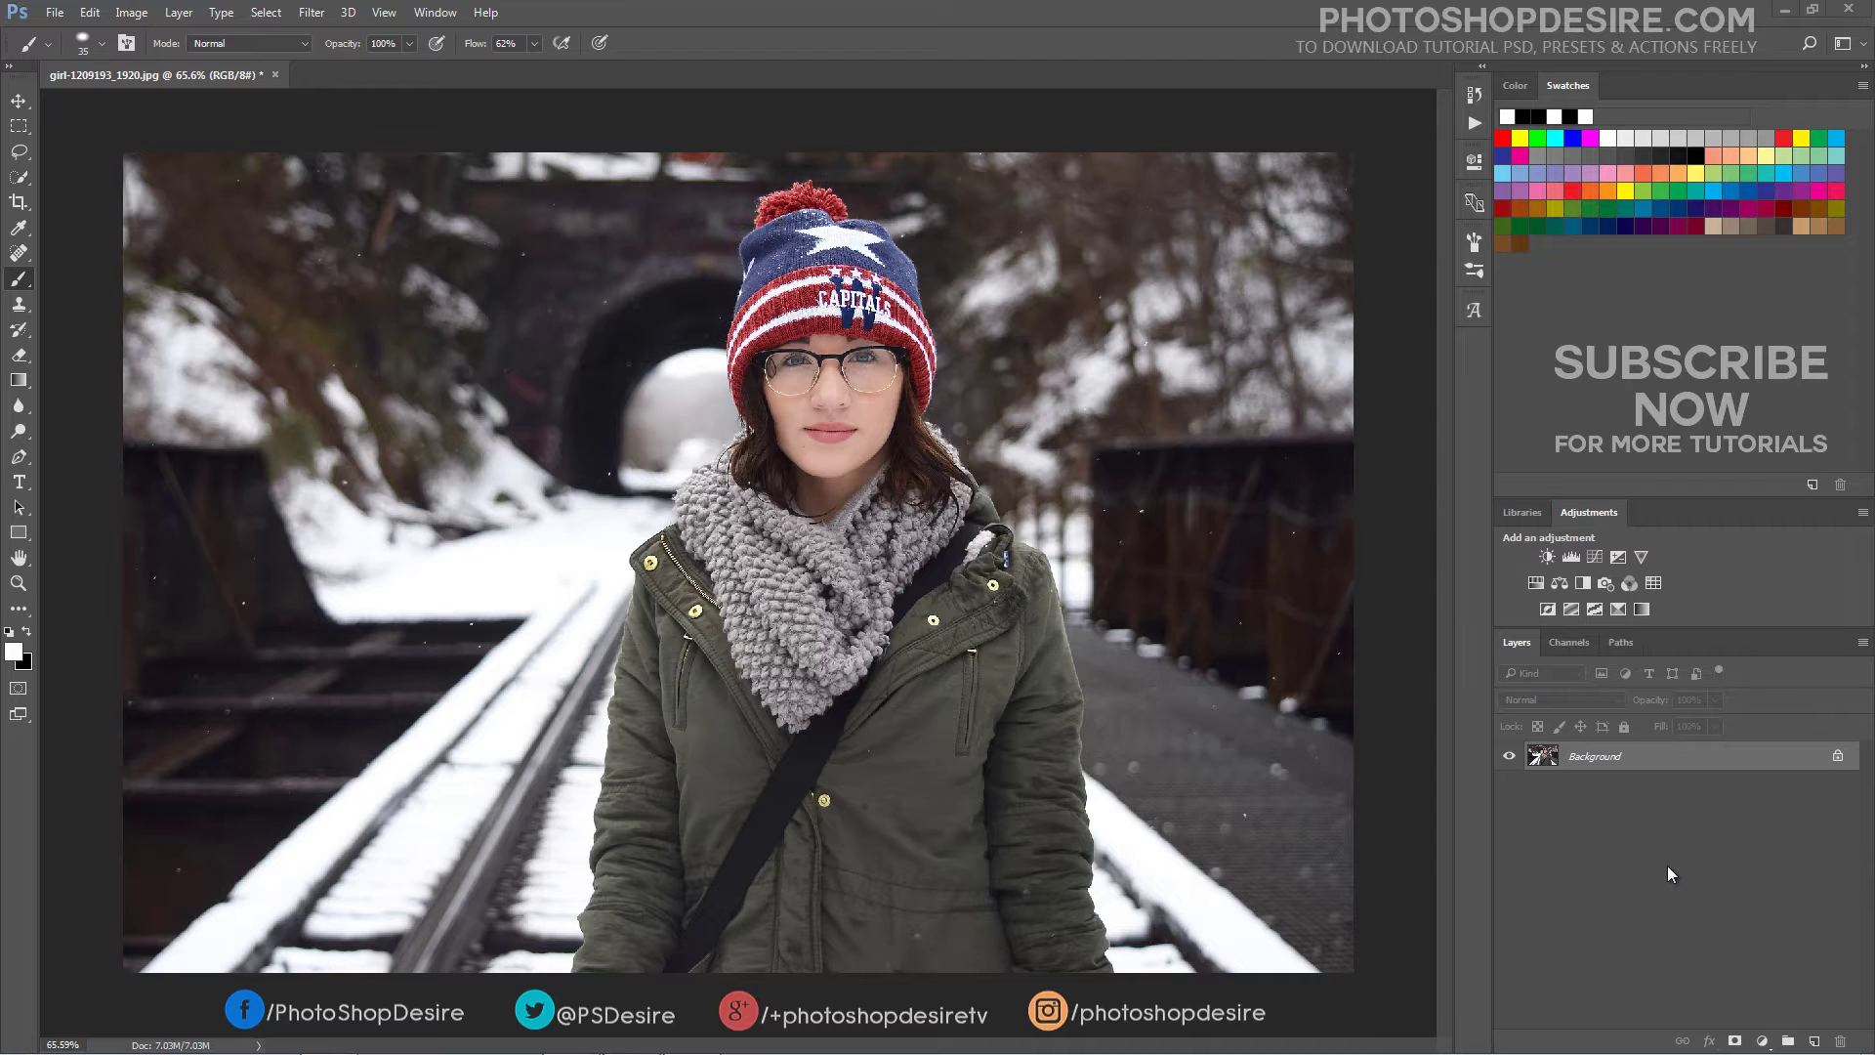
# Add a new empty layer above the Background and choose a soft round brush
pyautogui.click(1811, 1042)
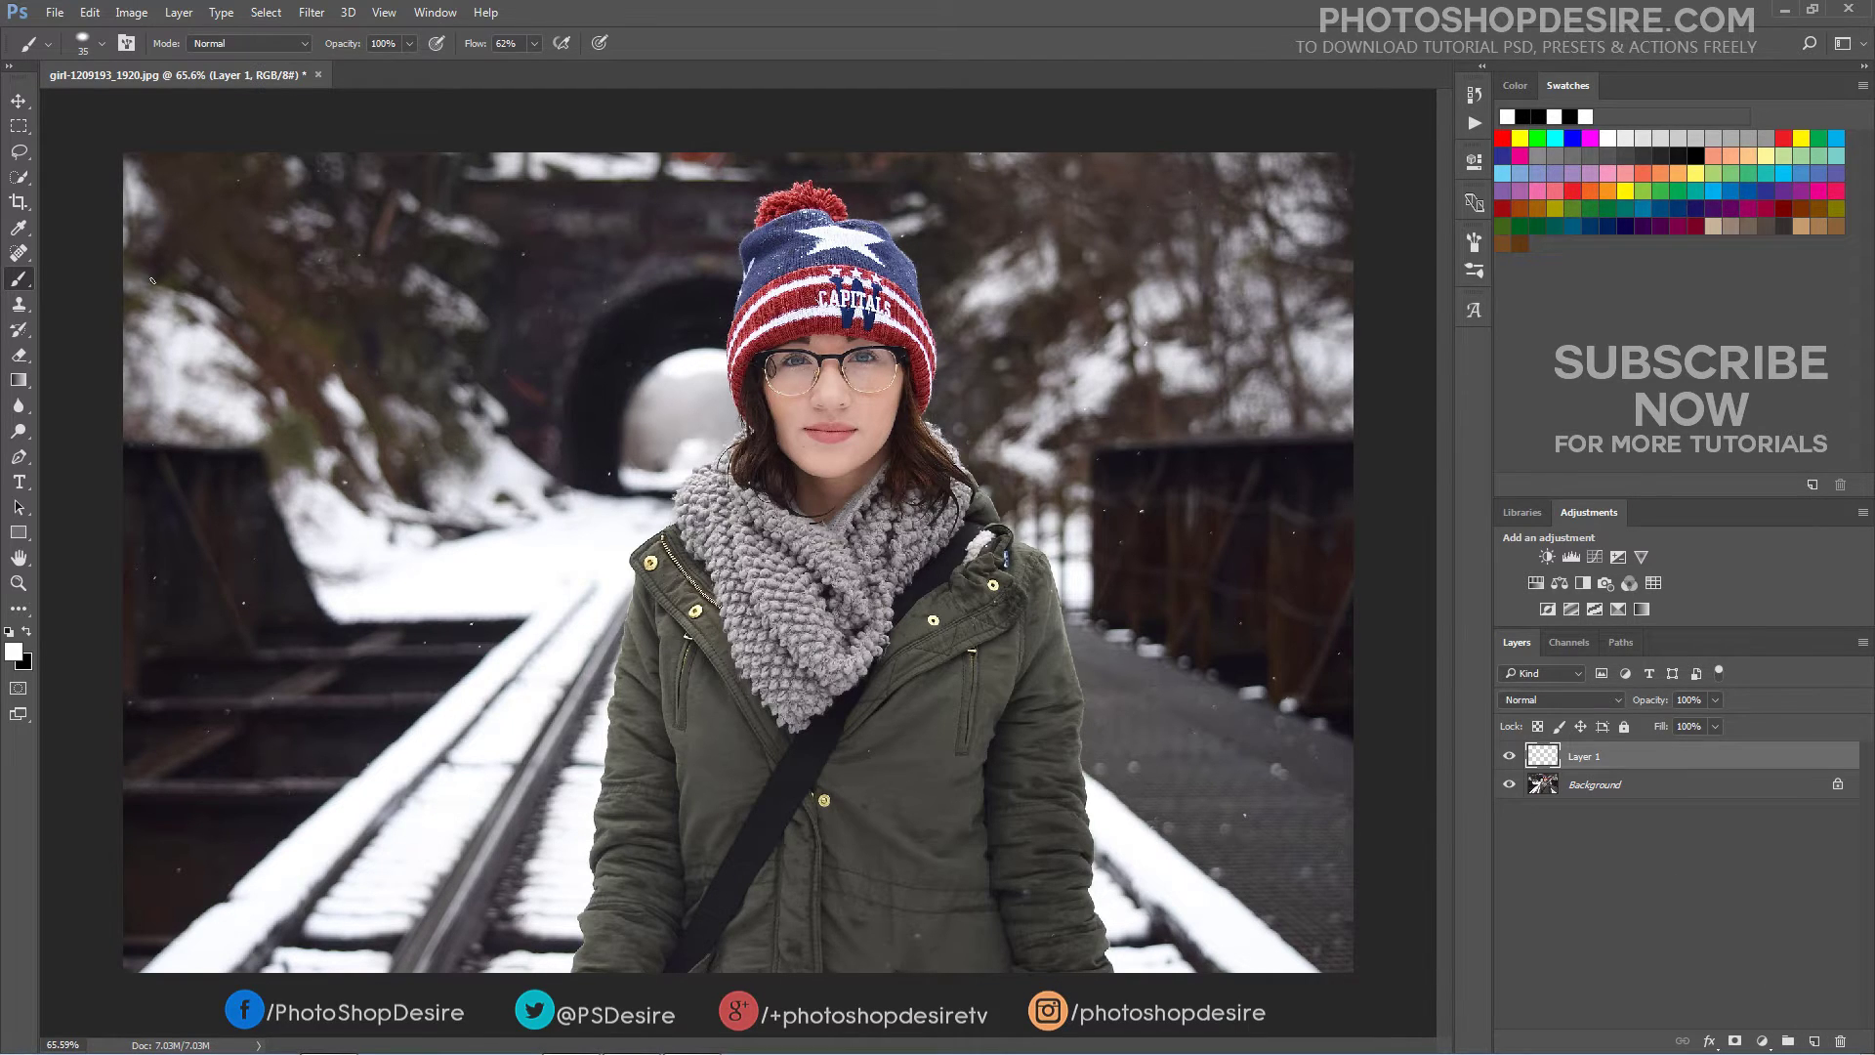
pyautogui.click(102, 43)
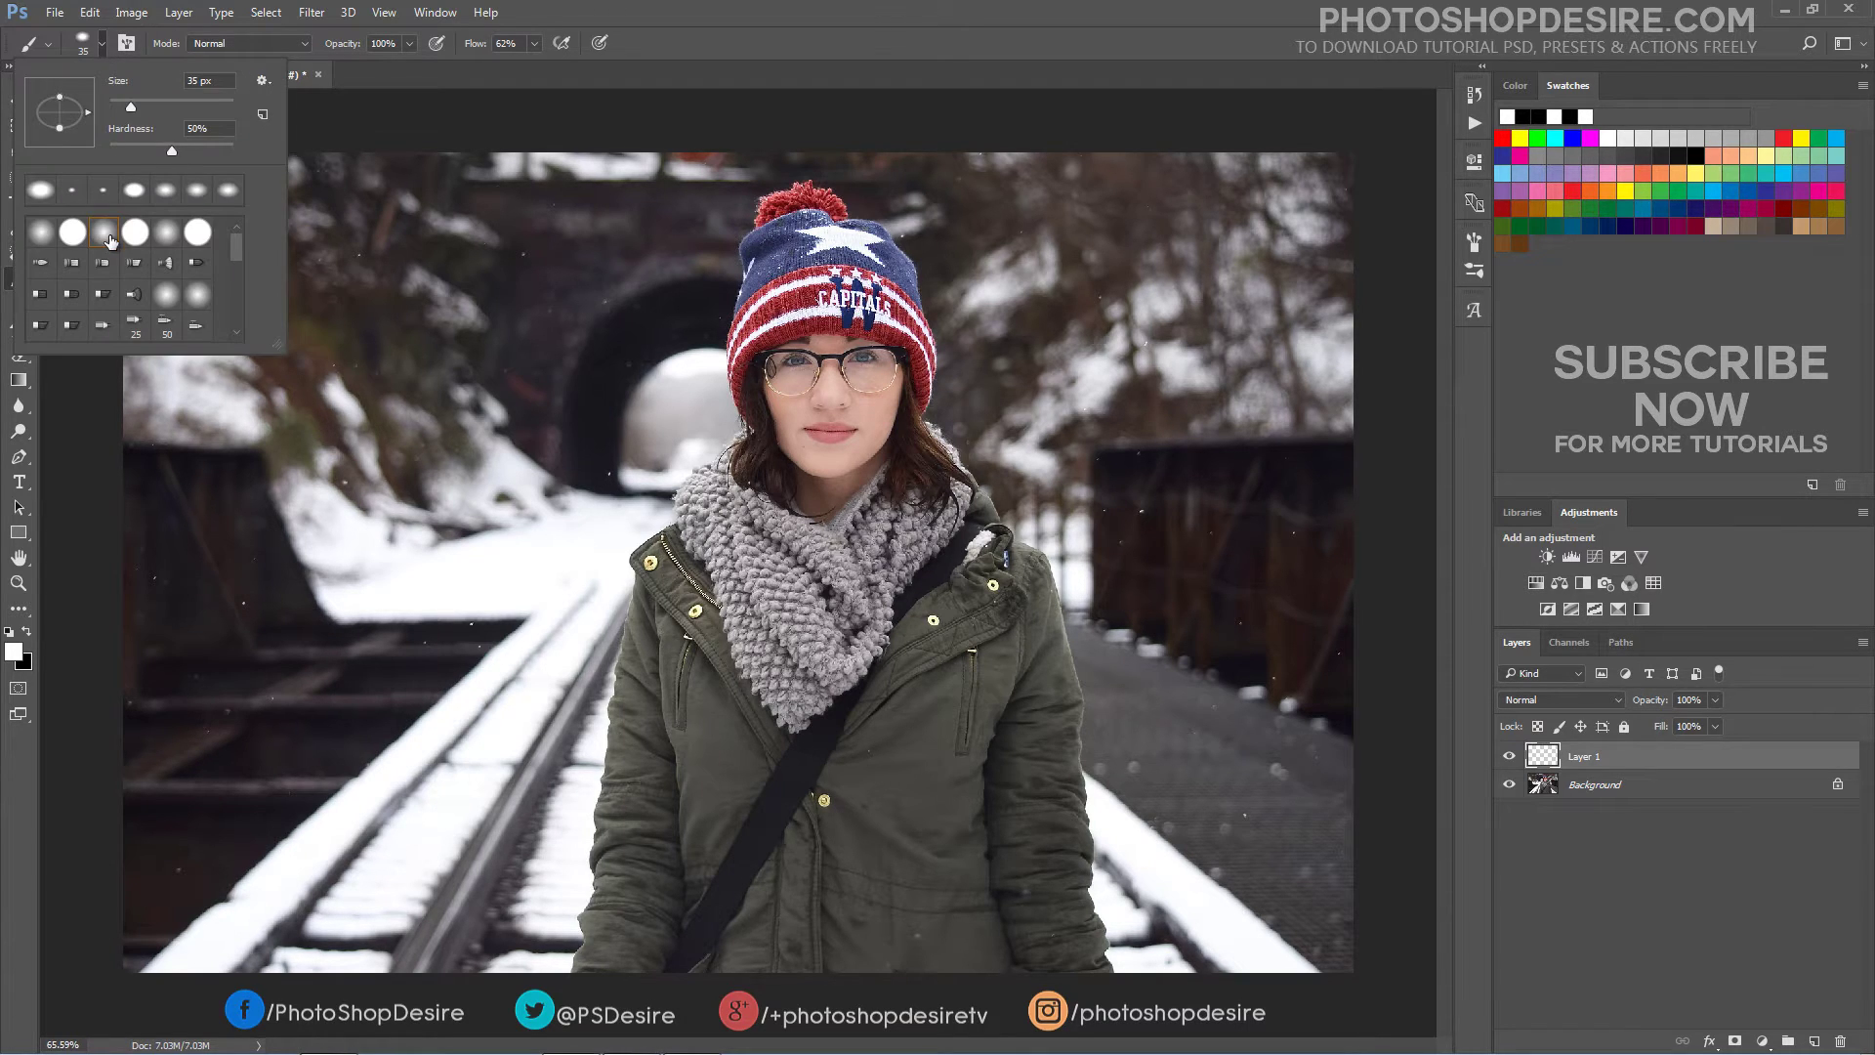
# Try the brush with loose white strokes across the photo and clear them from the new layer
pyautogui.moveTo(410, 217)
pyautogui.mouseDown()
pyautogui.moveTo(417, 342)
pyautogui.moveTo(360, 406)
pyautogui.moveTo(476, 517)
pyautogui.moveTo(488, 420)
pyautogui.mouseUp()
pyautogui.moveTo(615, 615); pyautogui.dragTo(1064, 503)
pyautogui.moveTo(853, 453)
pyautogui.mouseDown()
pyautogui.moveTo(1050, 371)
pyautogui.moveTo(557, 334)
pyautogui.mouseUp()
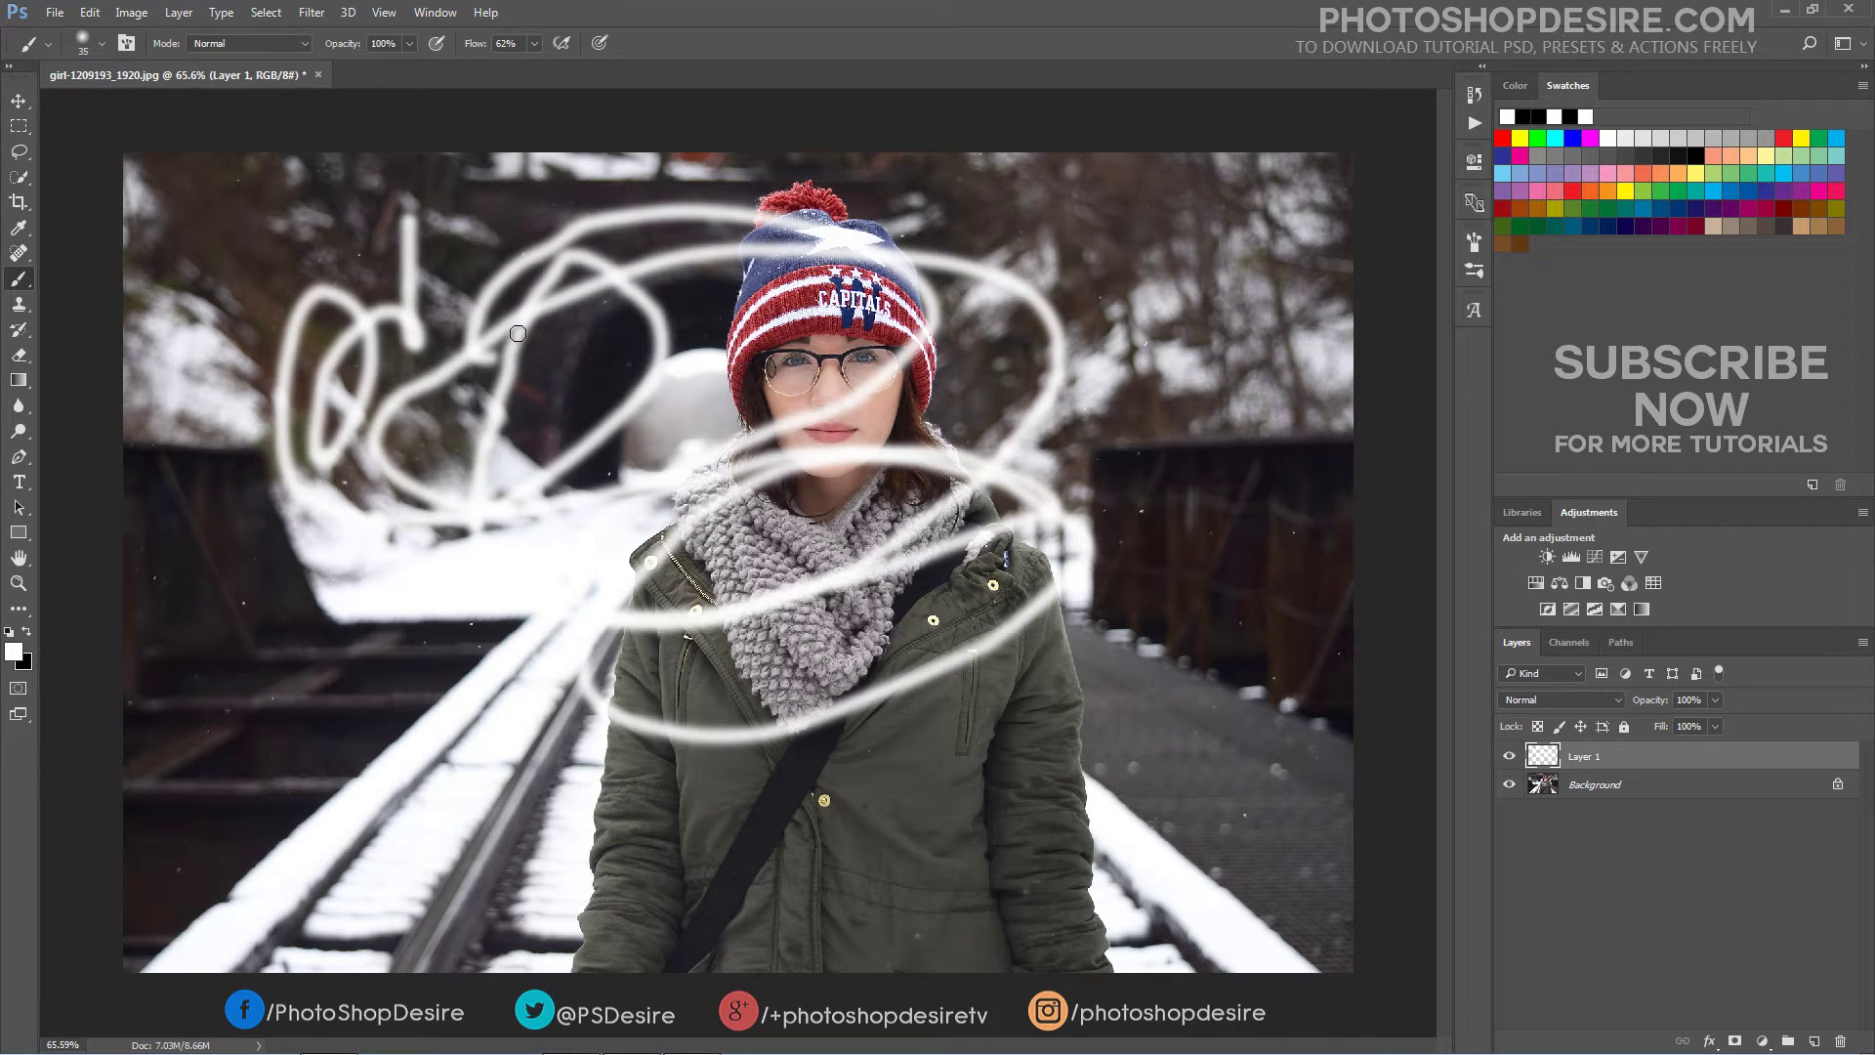
pyautogui.press('Delete')
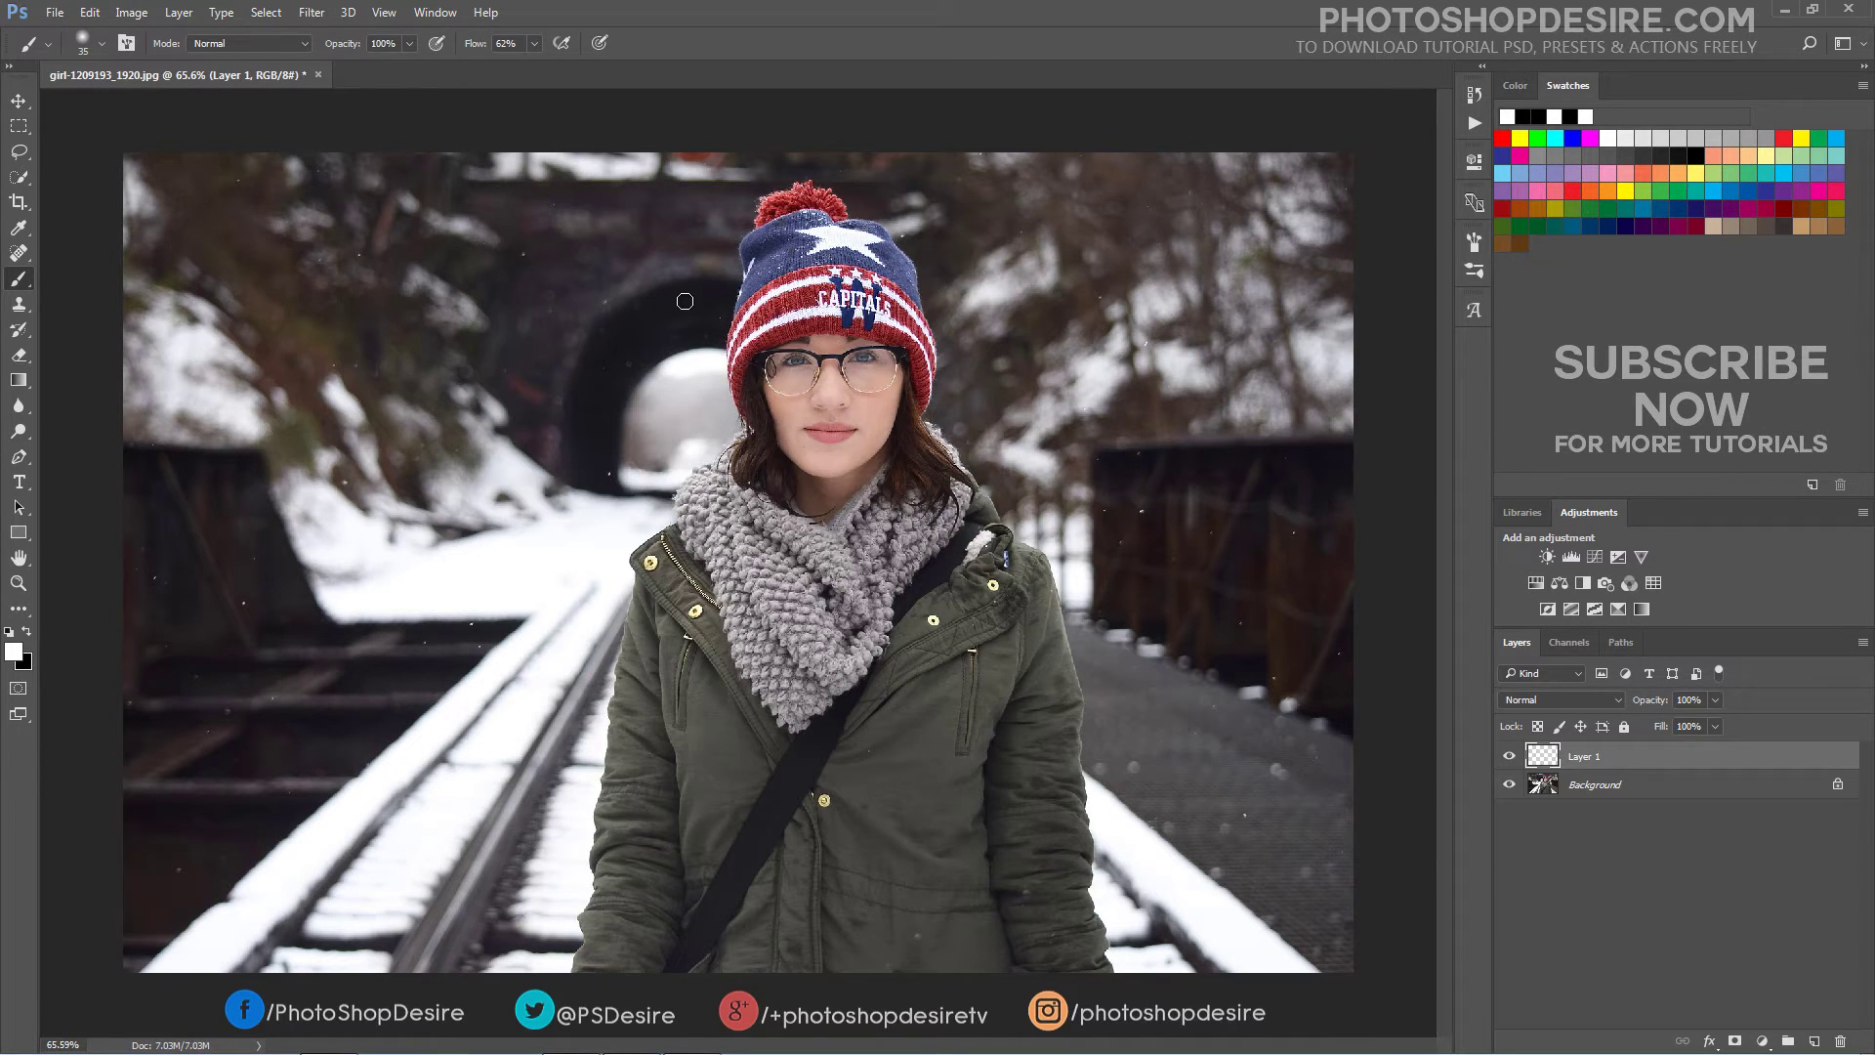
# Configure the brush tip shape with size 100 px, roundness 68%, hardness 28% and spacing 386%
pyautogui.click(127, 43)
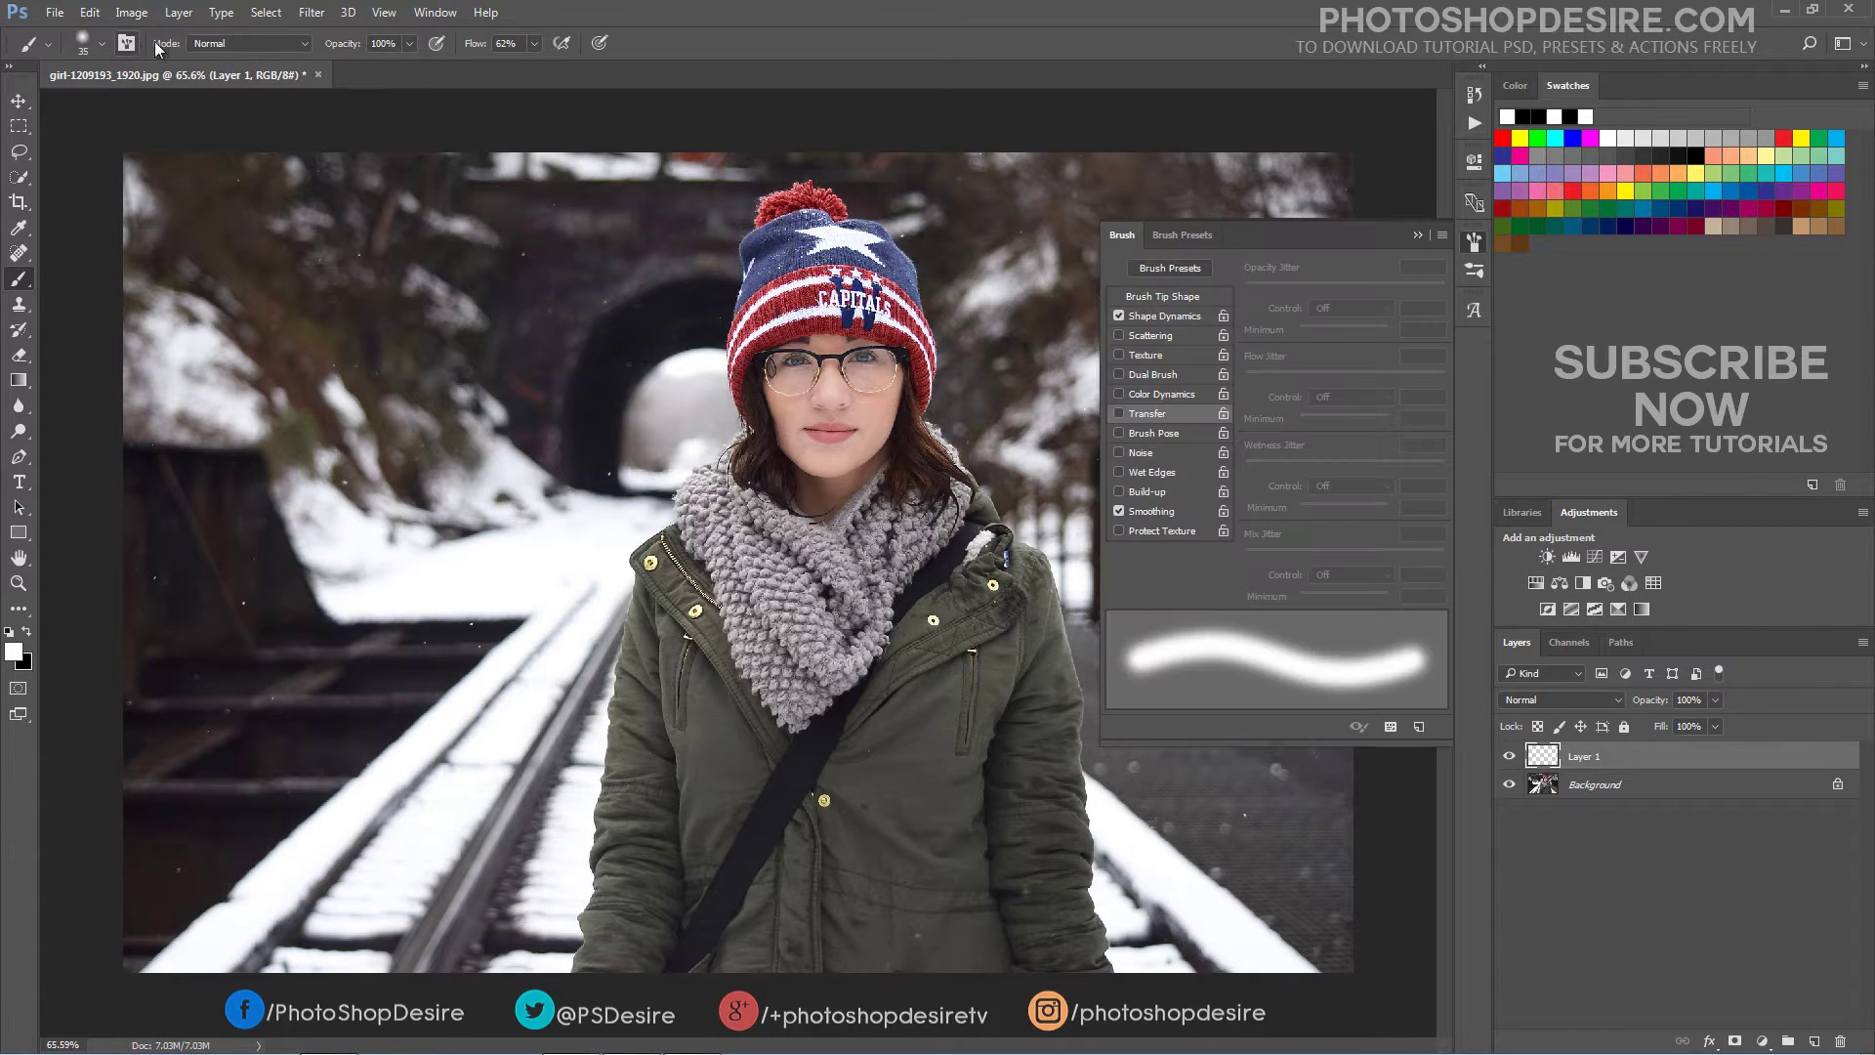
pyautogui.click(1191, 297)
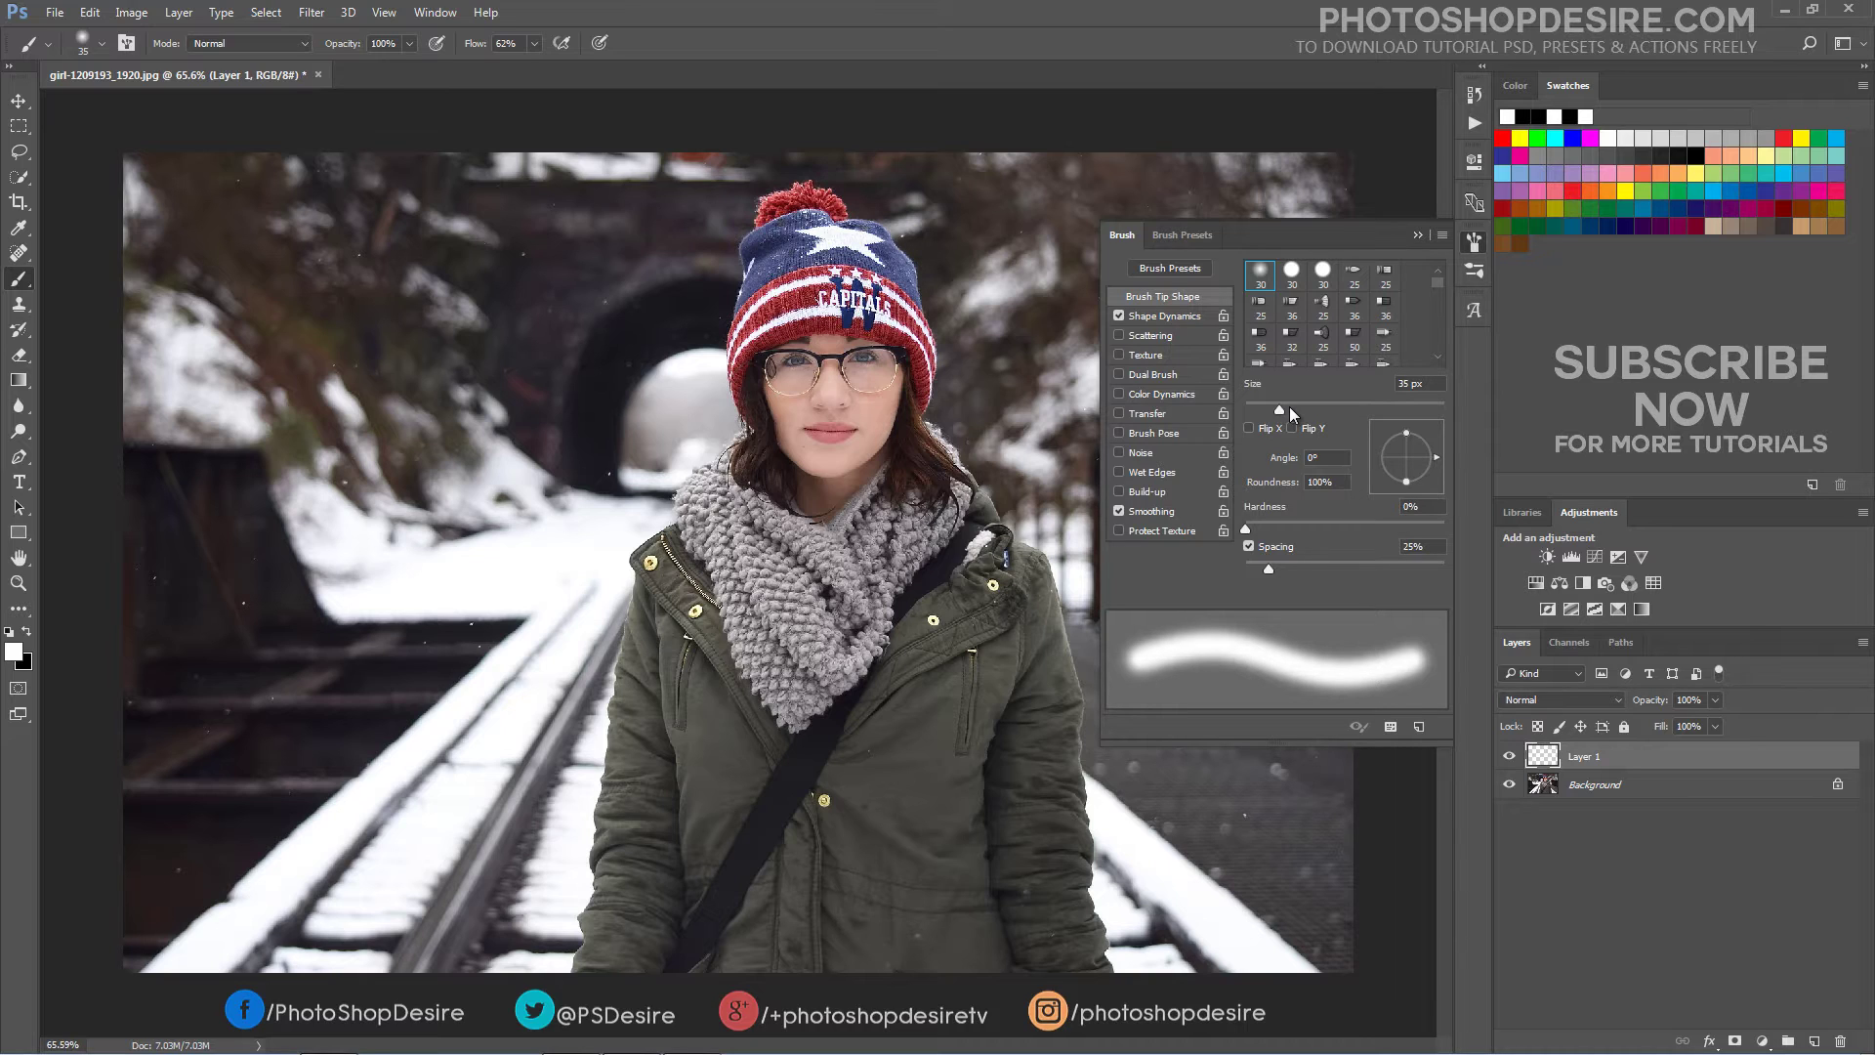
pyautogui.moveTo(1281, 410); pyautogui.dragTo(1344, 414)
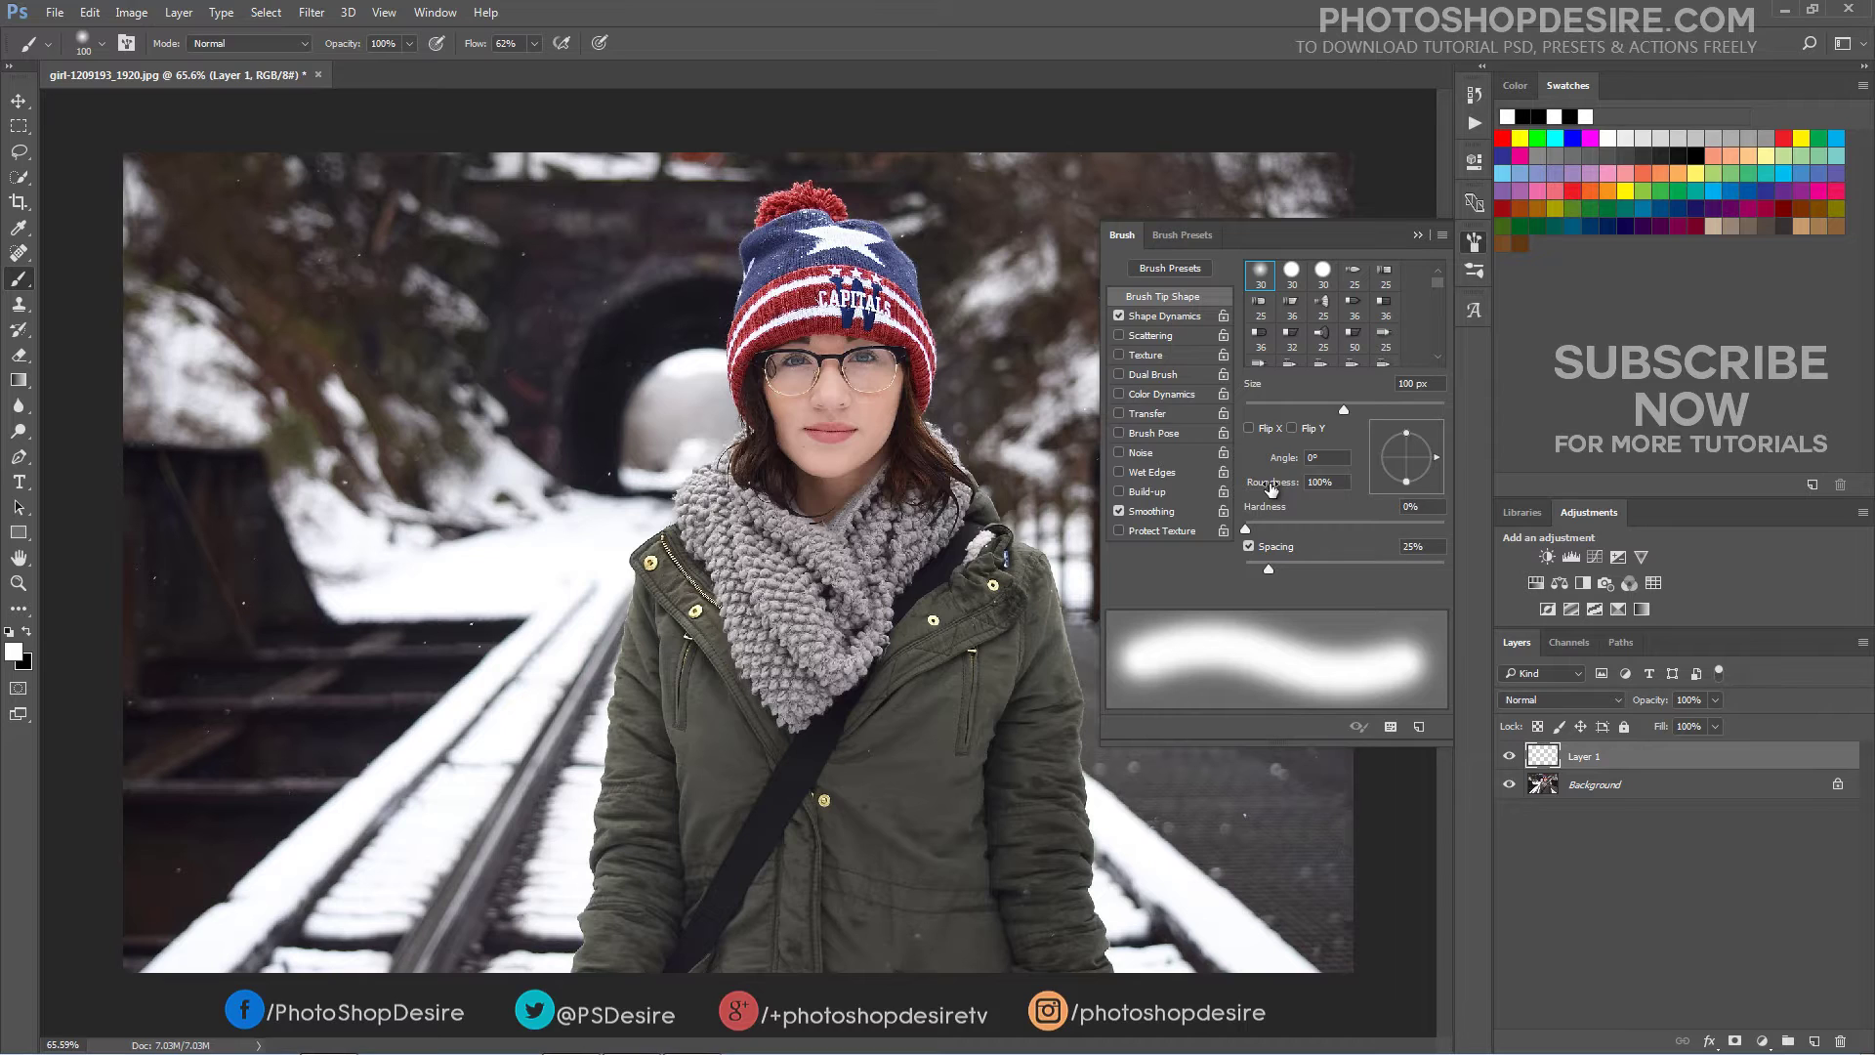
pyautogui.moveTo(1271, 488); pyautogui.dragTo(1243, 479)
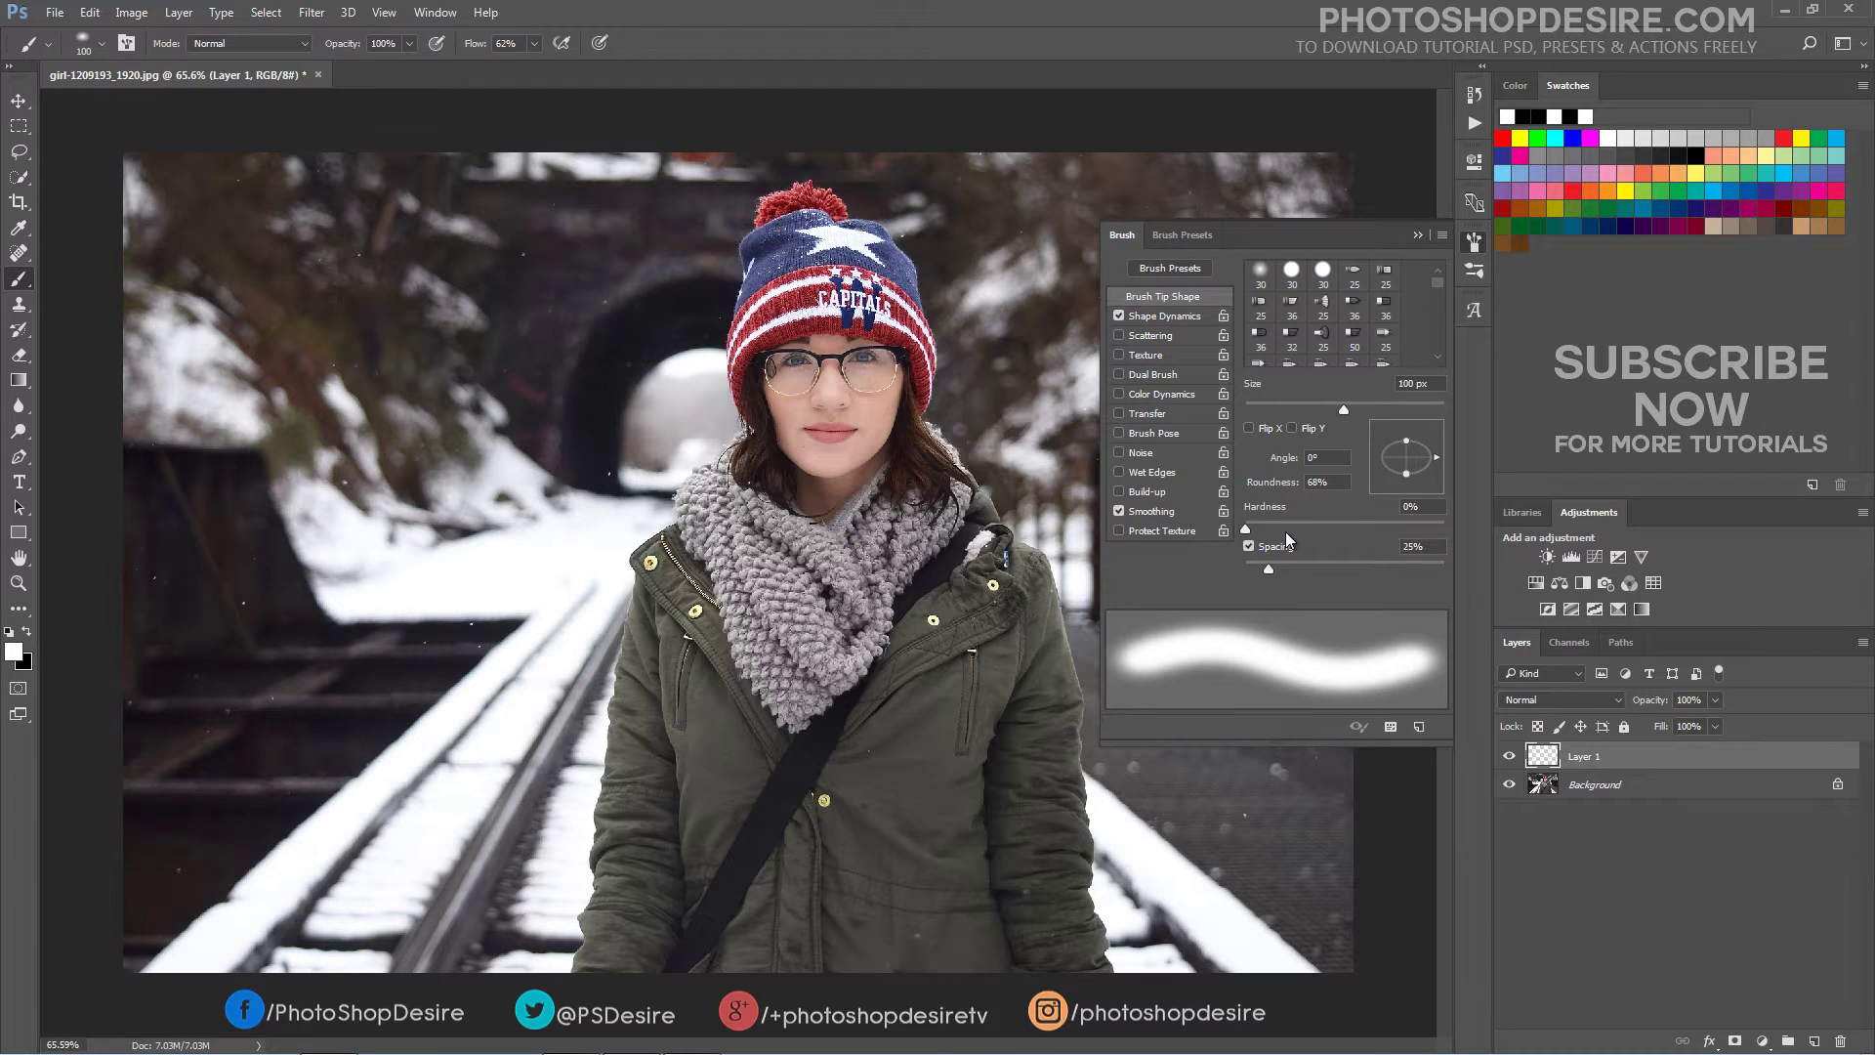
pyautogui.click(1248, 546)
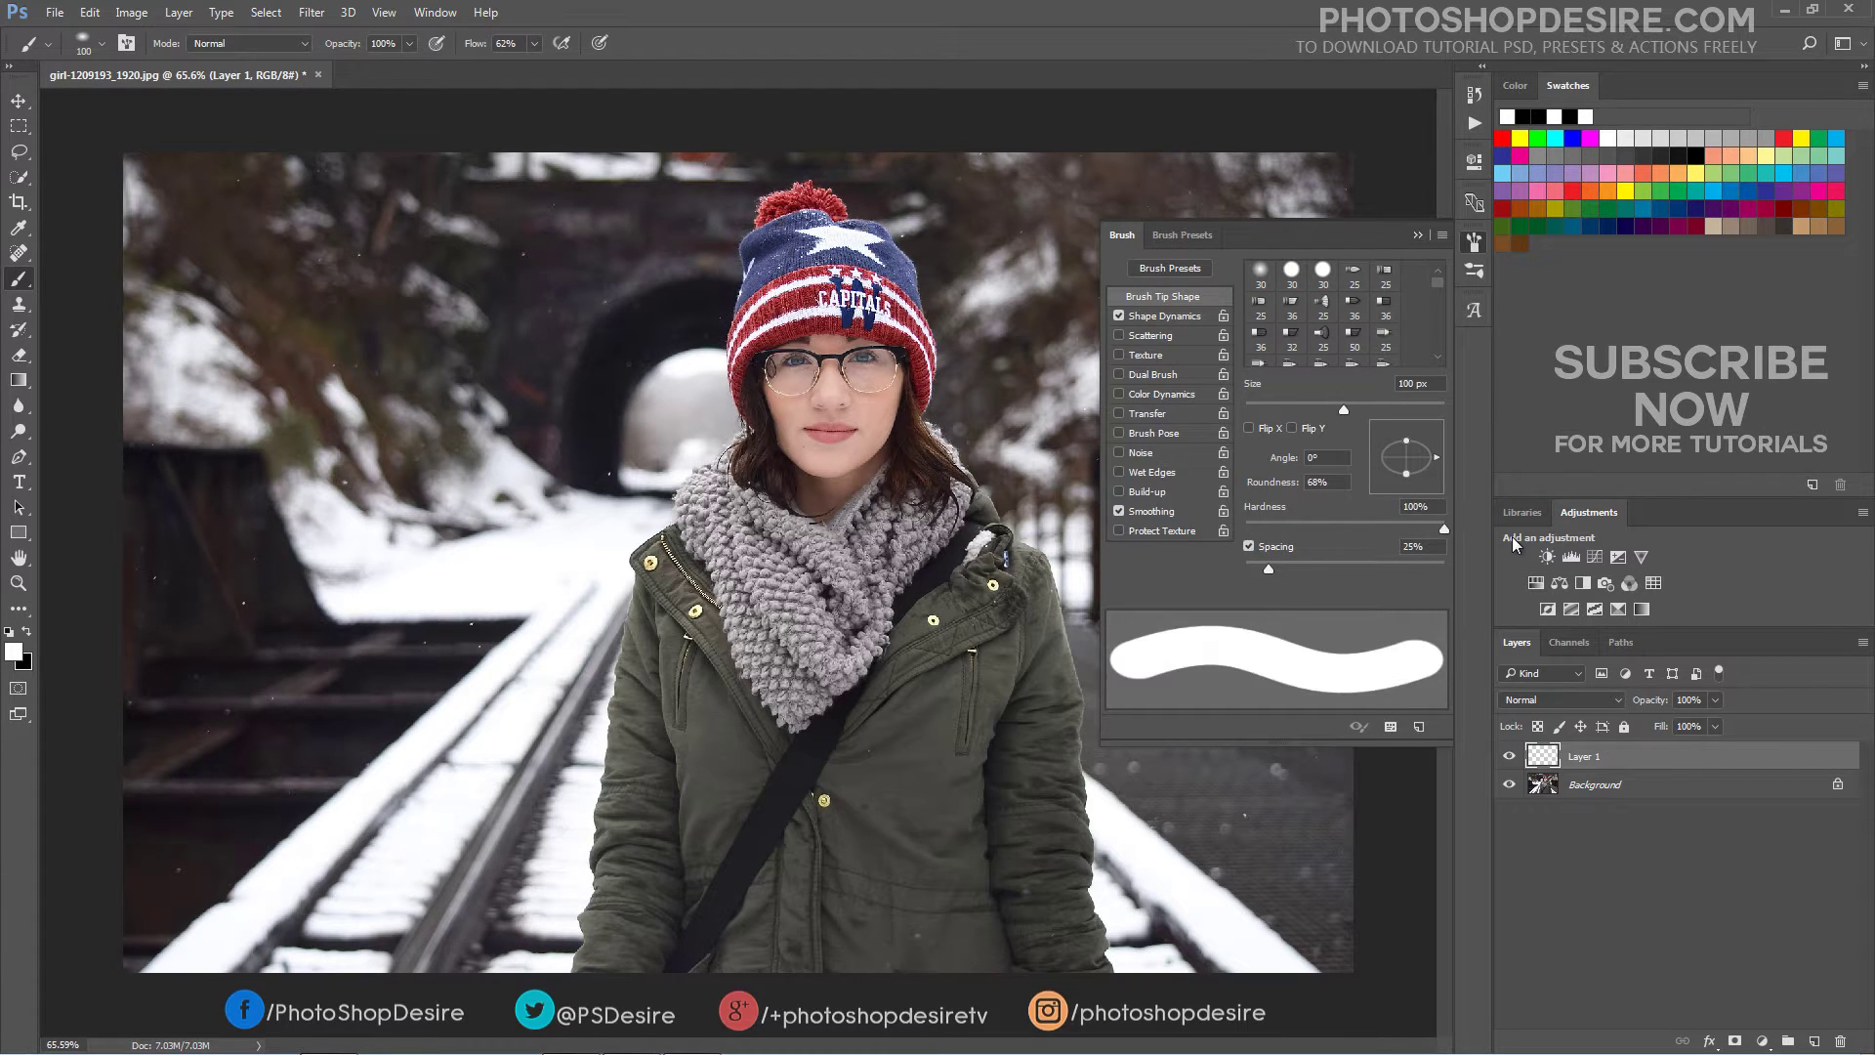
pyautogui.click(1248, 546)
pyautogui.moveTo(1244, 528); pyautogui.dragTo(1293, 559)
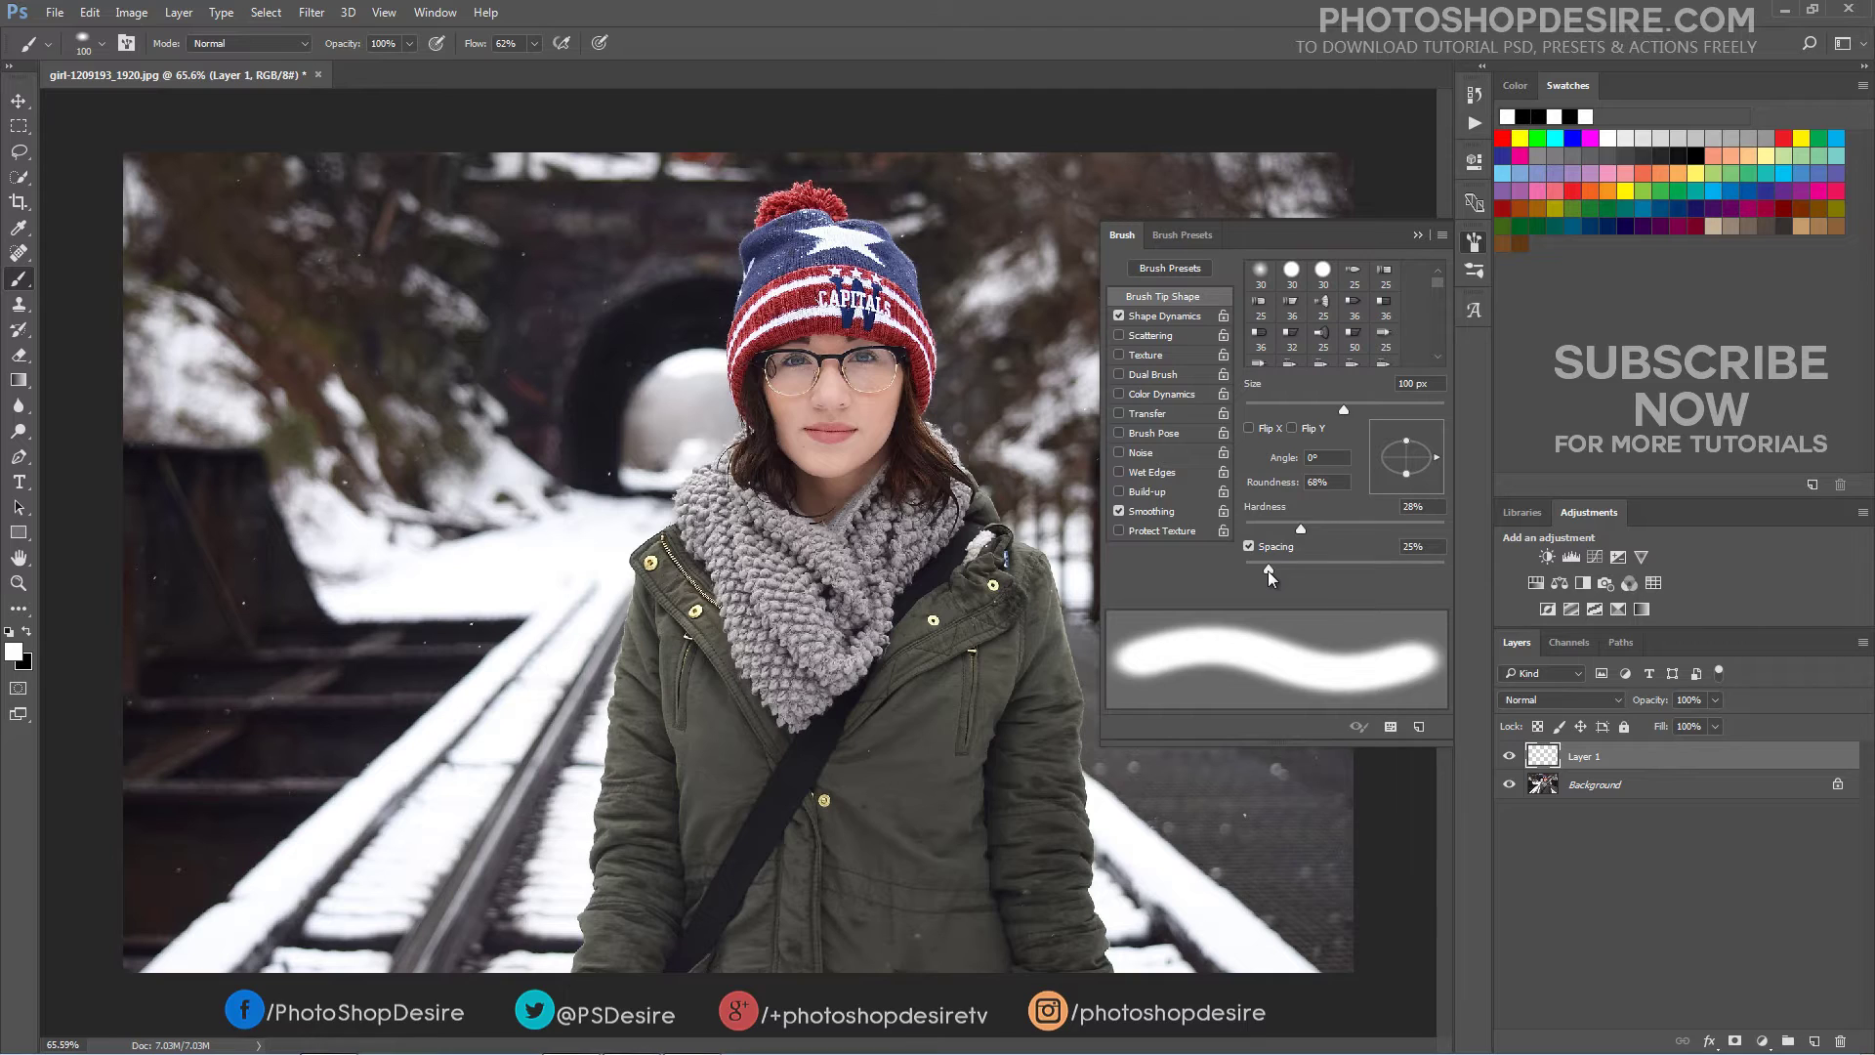
pyautogui.moveTo(1268, 569); pyautogui.dragTo(1414, 554)
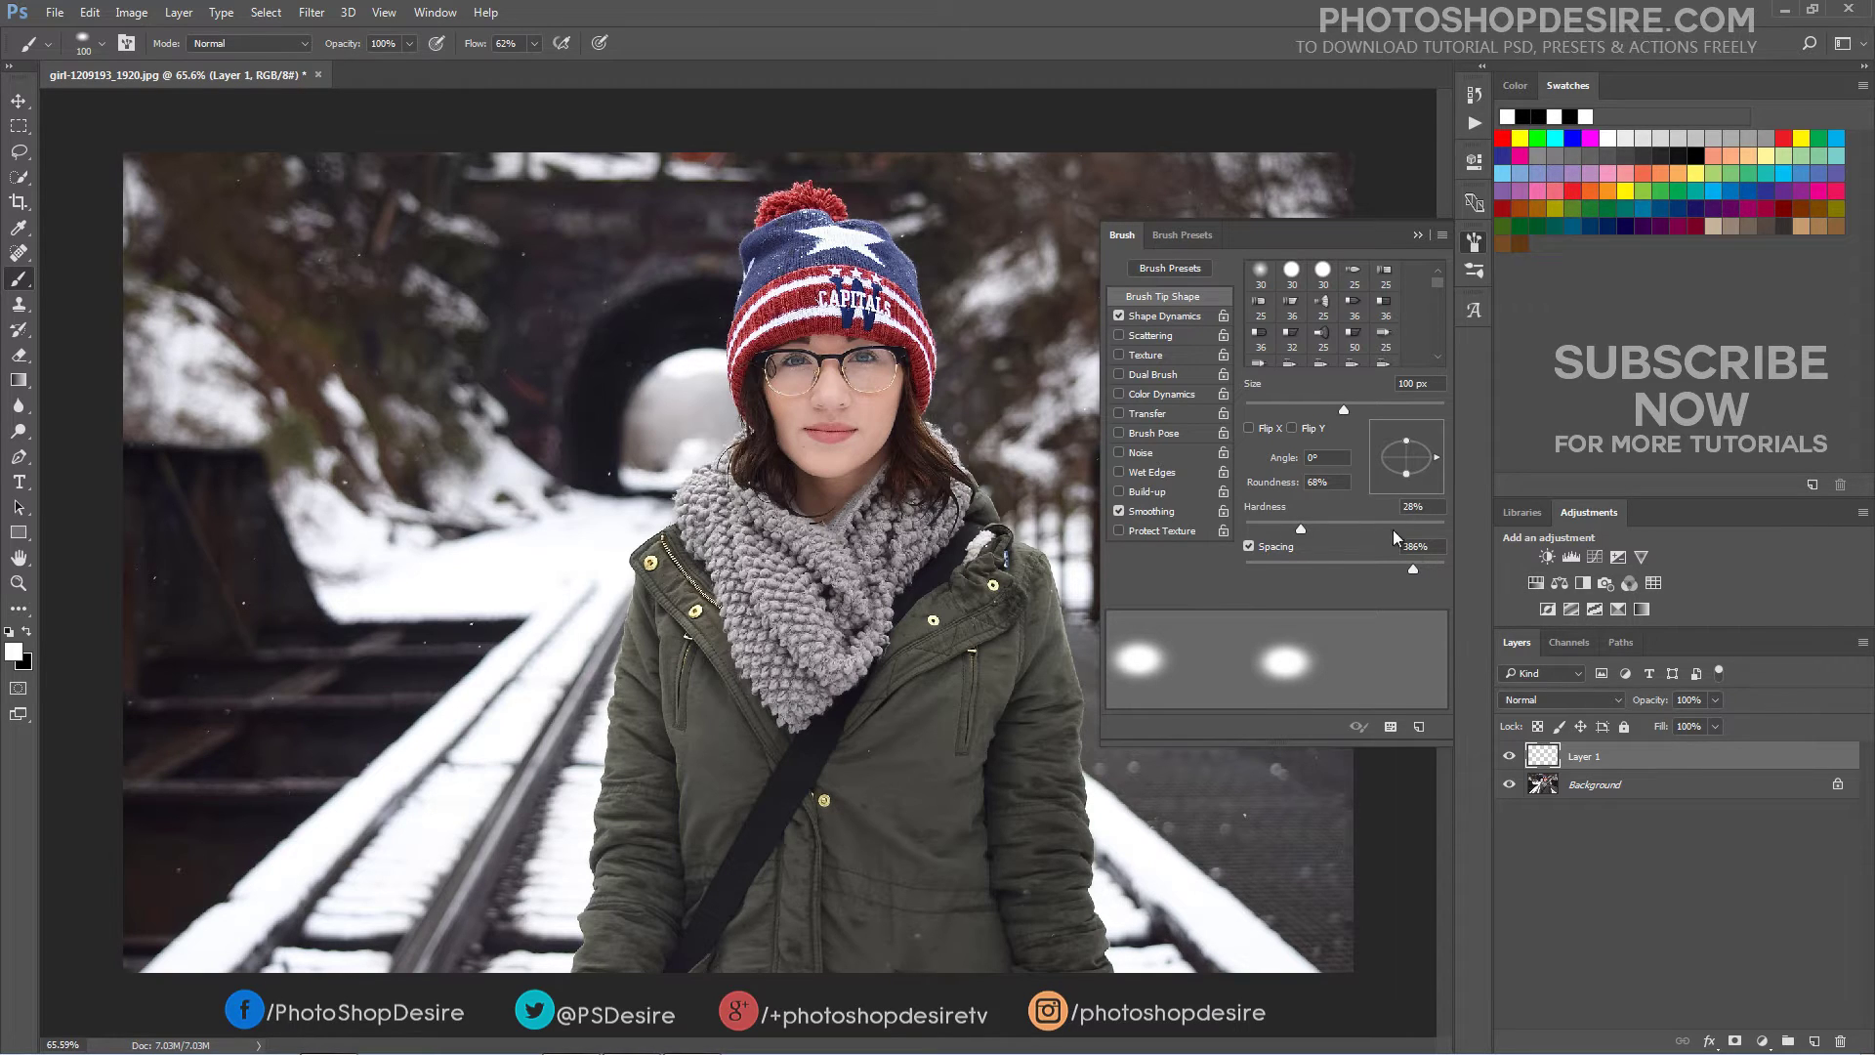
# Set Shape Dynamics to 100% size jitter, 25% minimum diameter, 45% angle jitter, 100% roundness jitter and 25% minimum roundness
pyautogui.click(1186, 317)
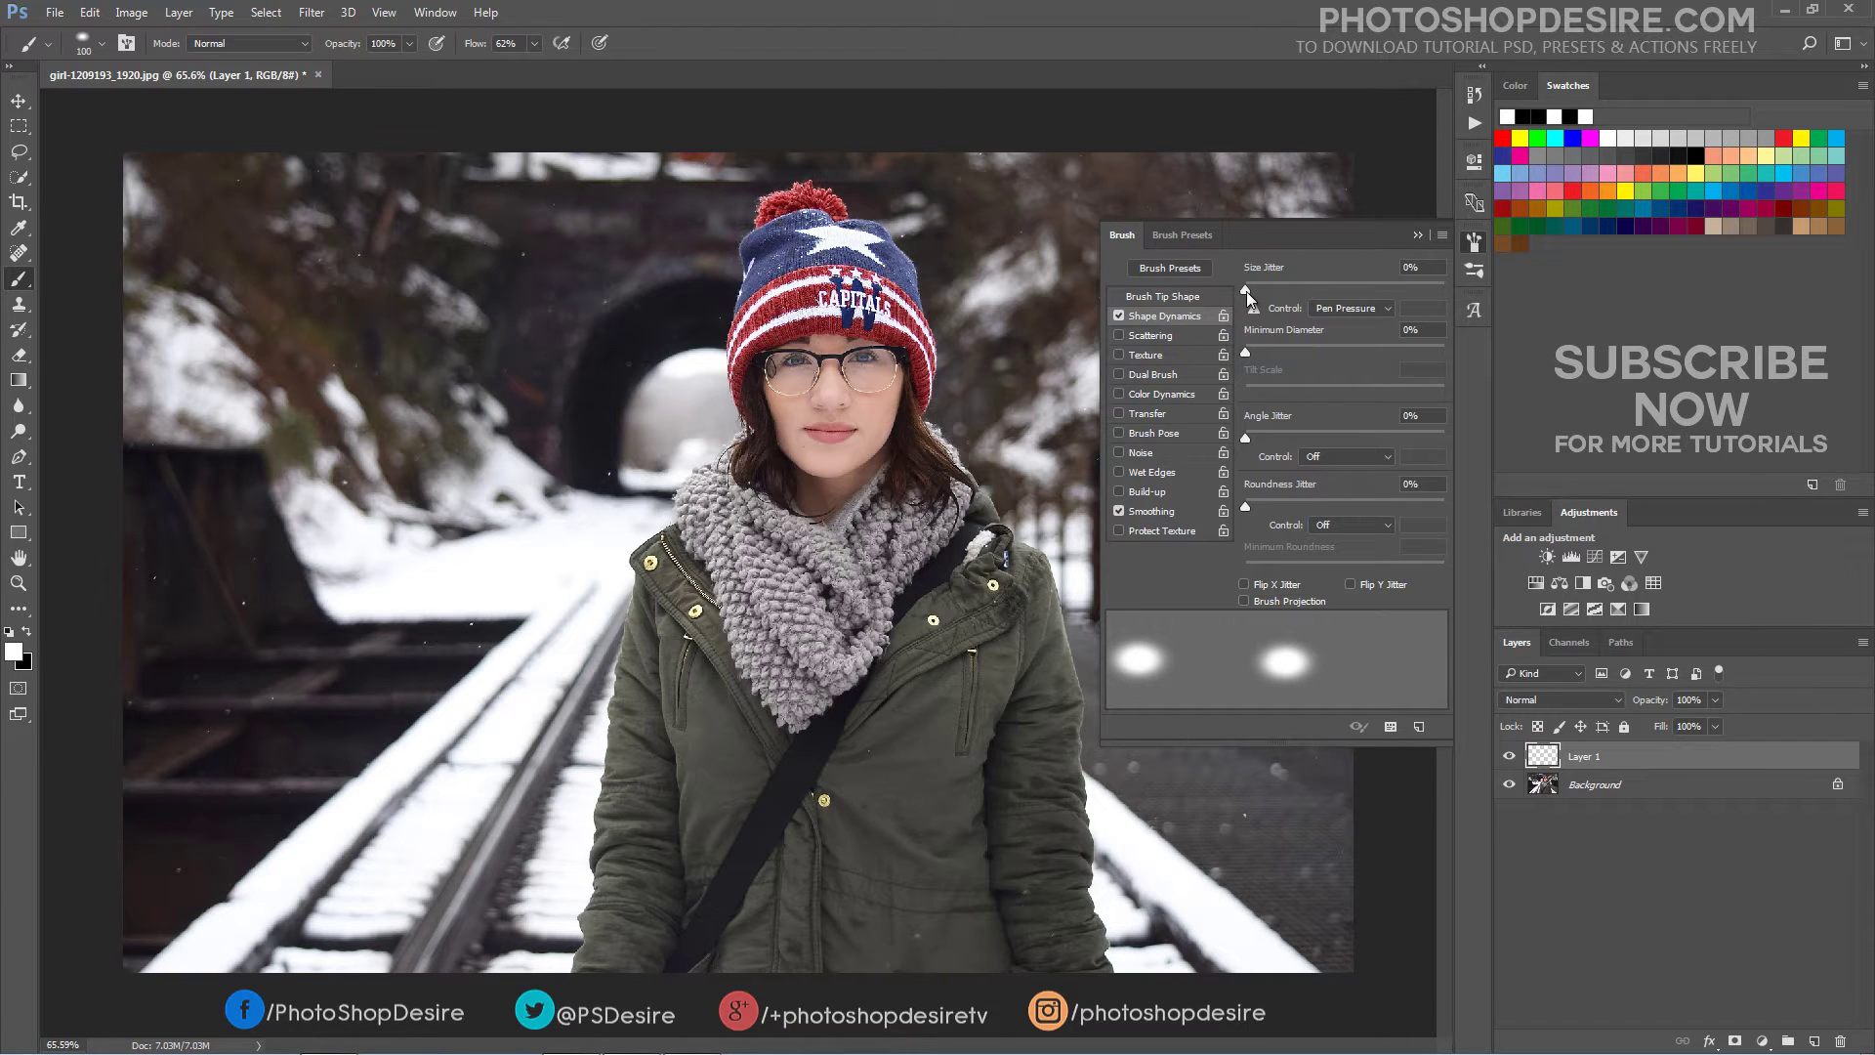
pyautogui.moveTo(1246, 291); pyautogui.dragTo(1472, 308)
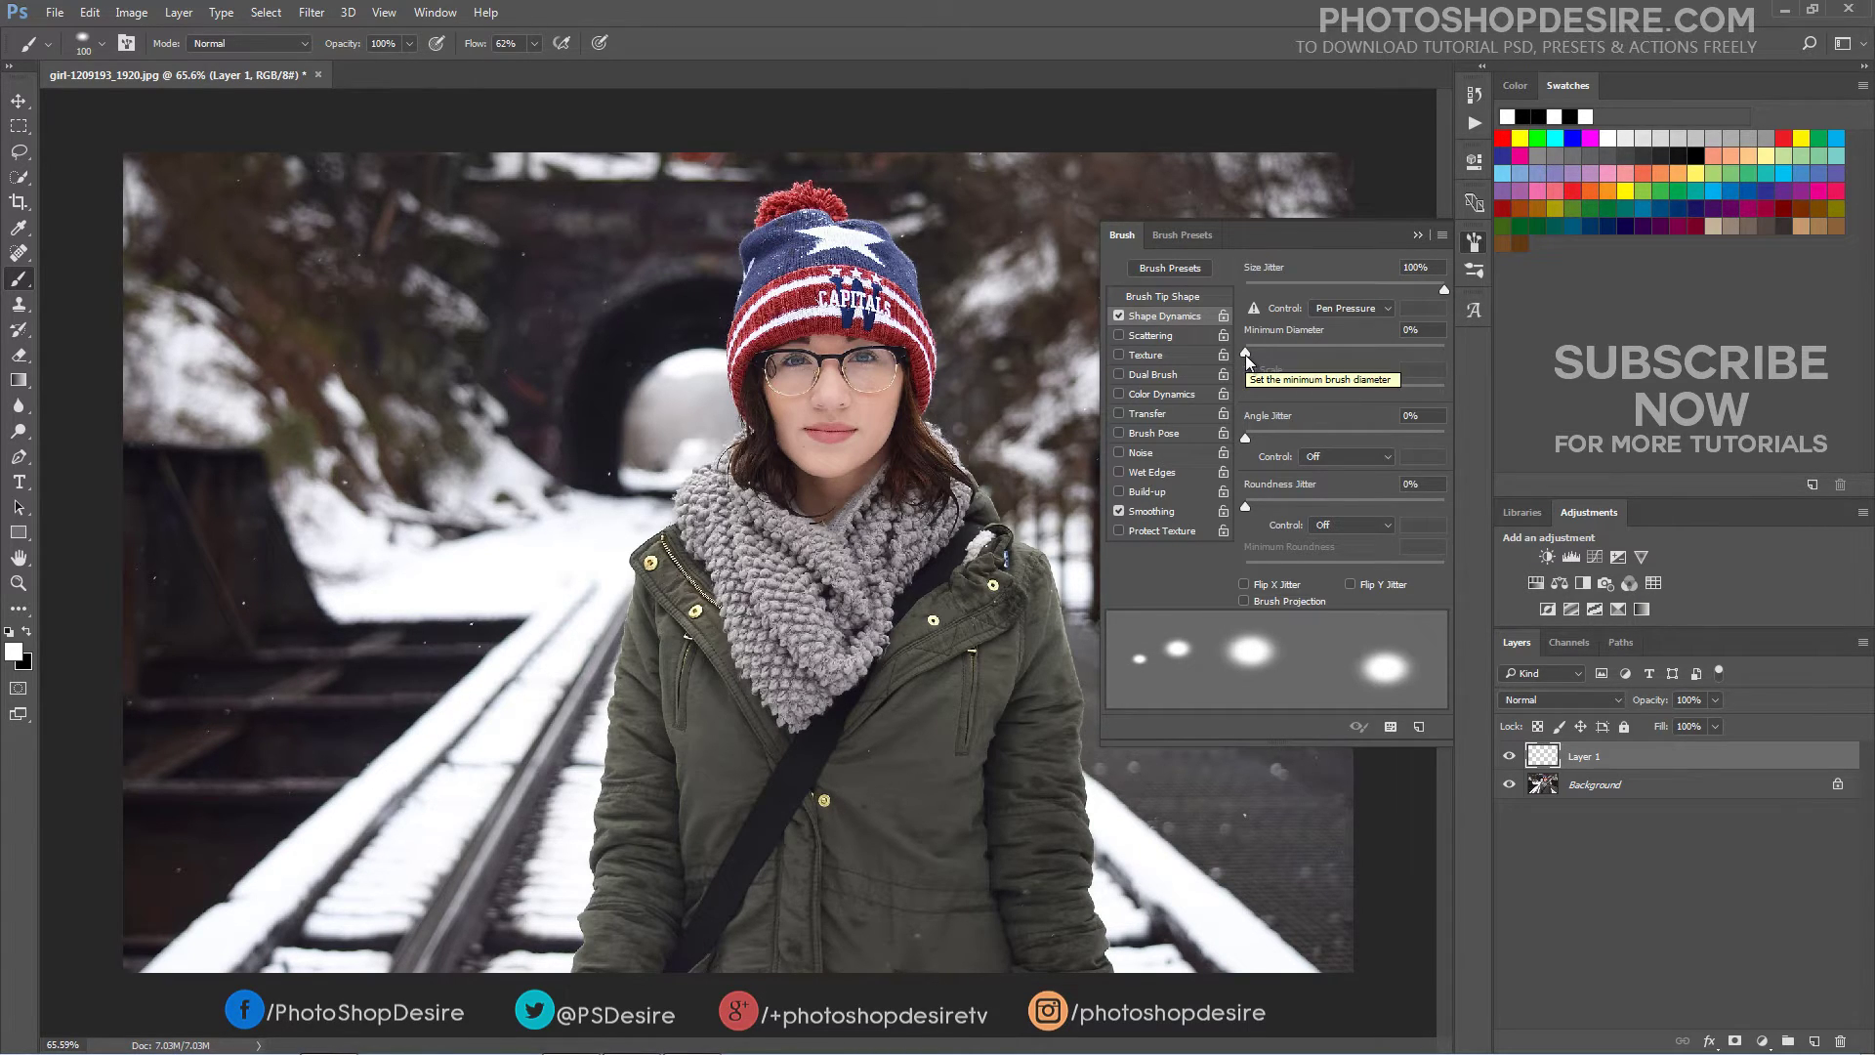
pyautogui.moveTo(1245, 355); pyautogui.dragTo(1295, 366)
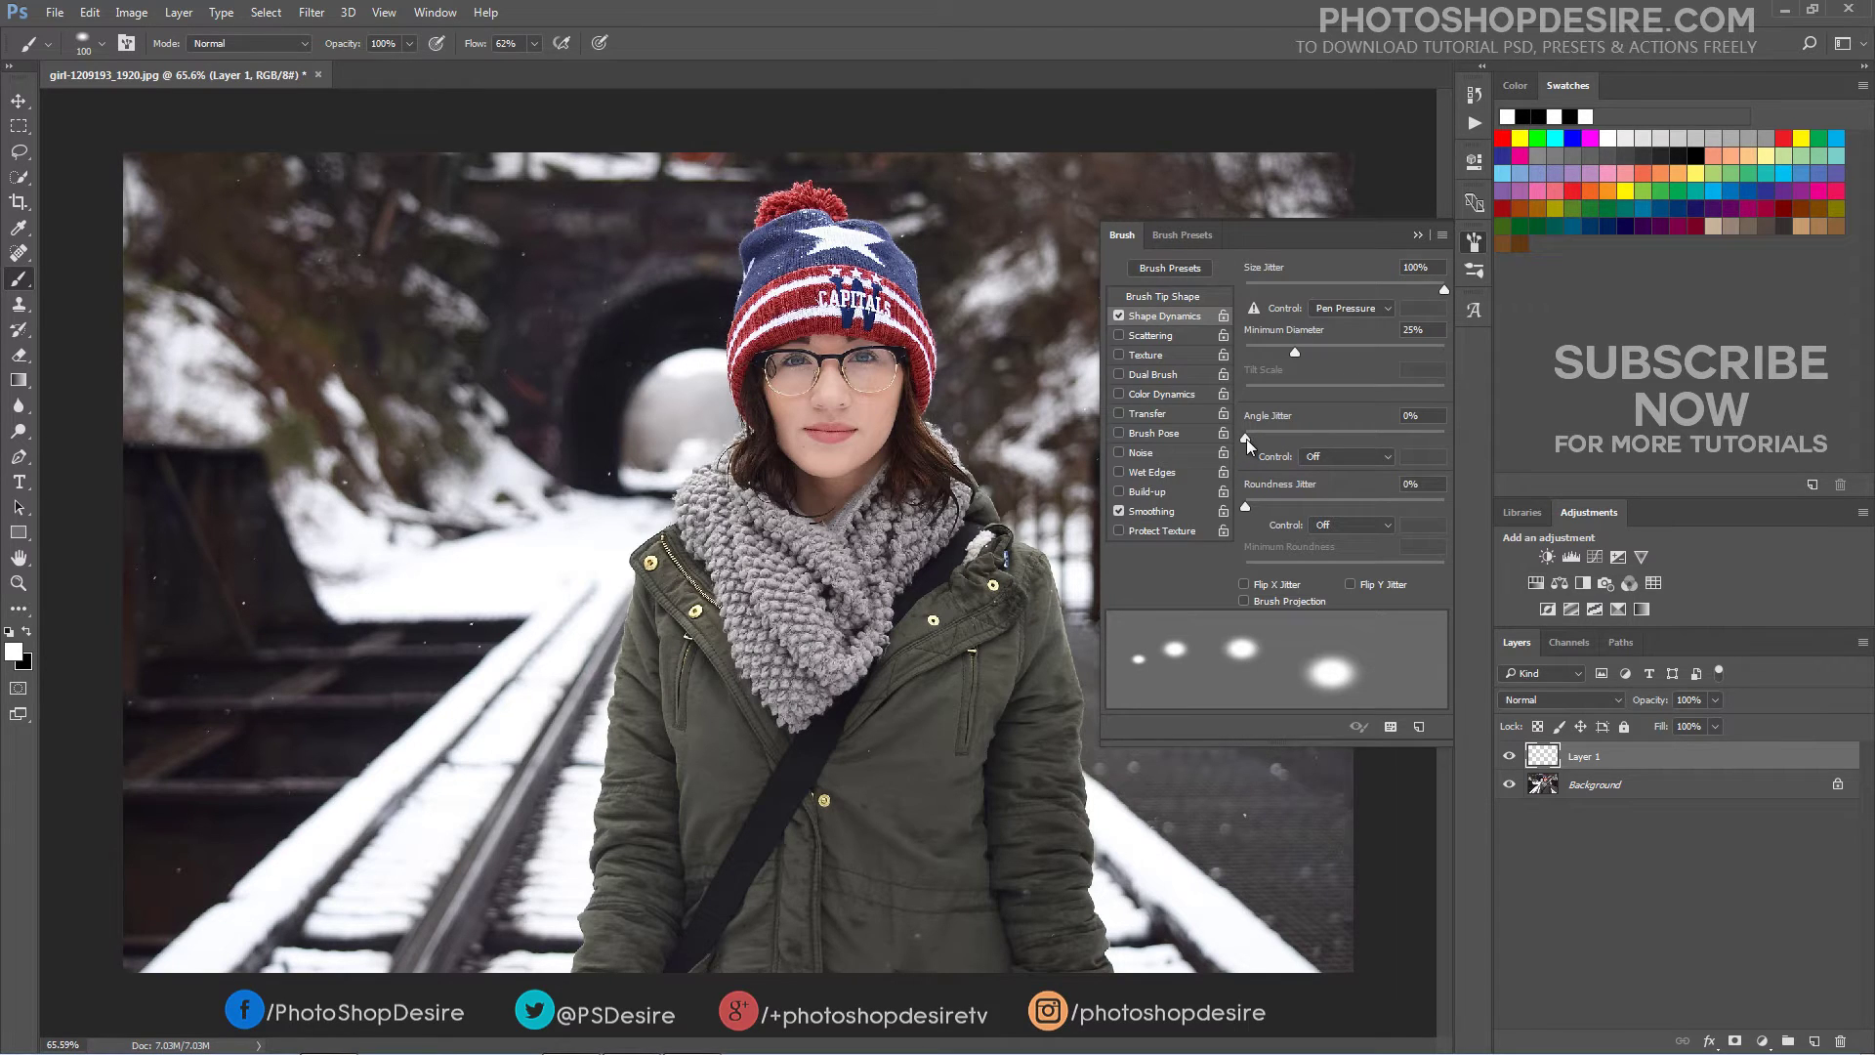
pyautogui.moveTo(1246, 438); pyautogui.dragTo(1332, 447)
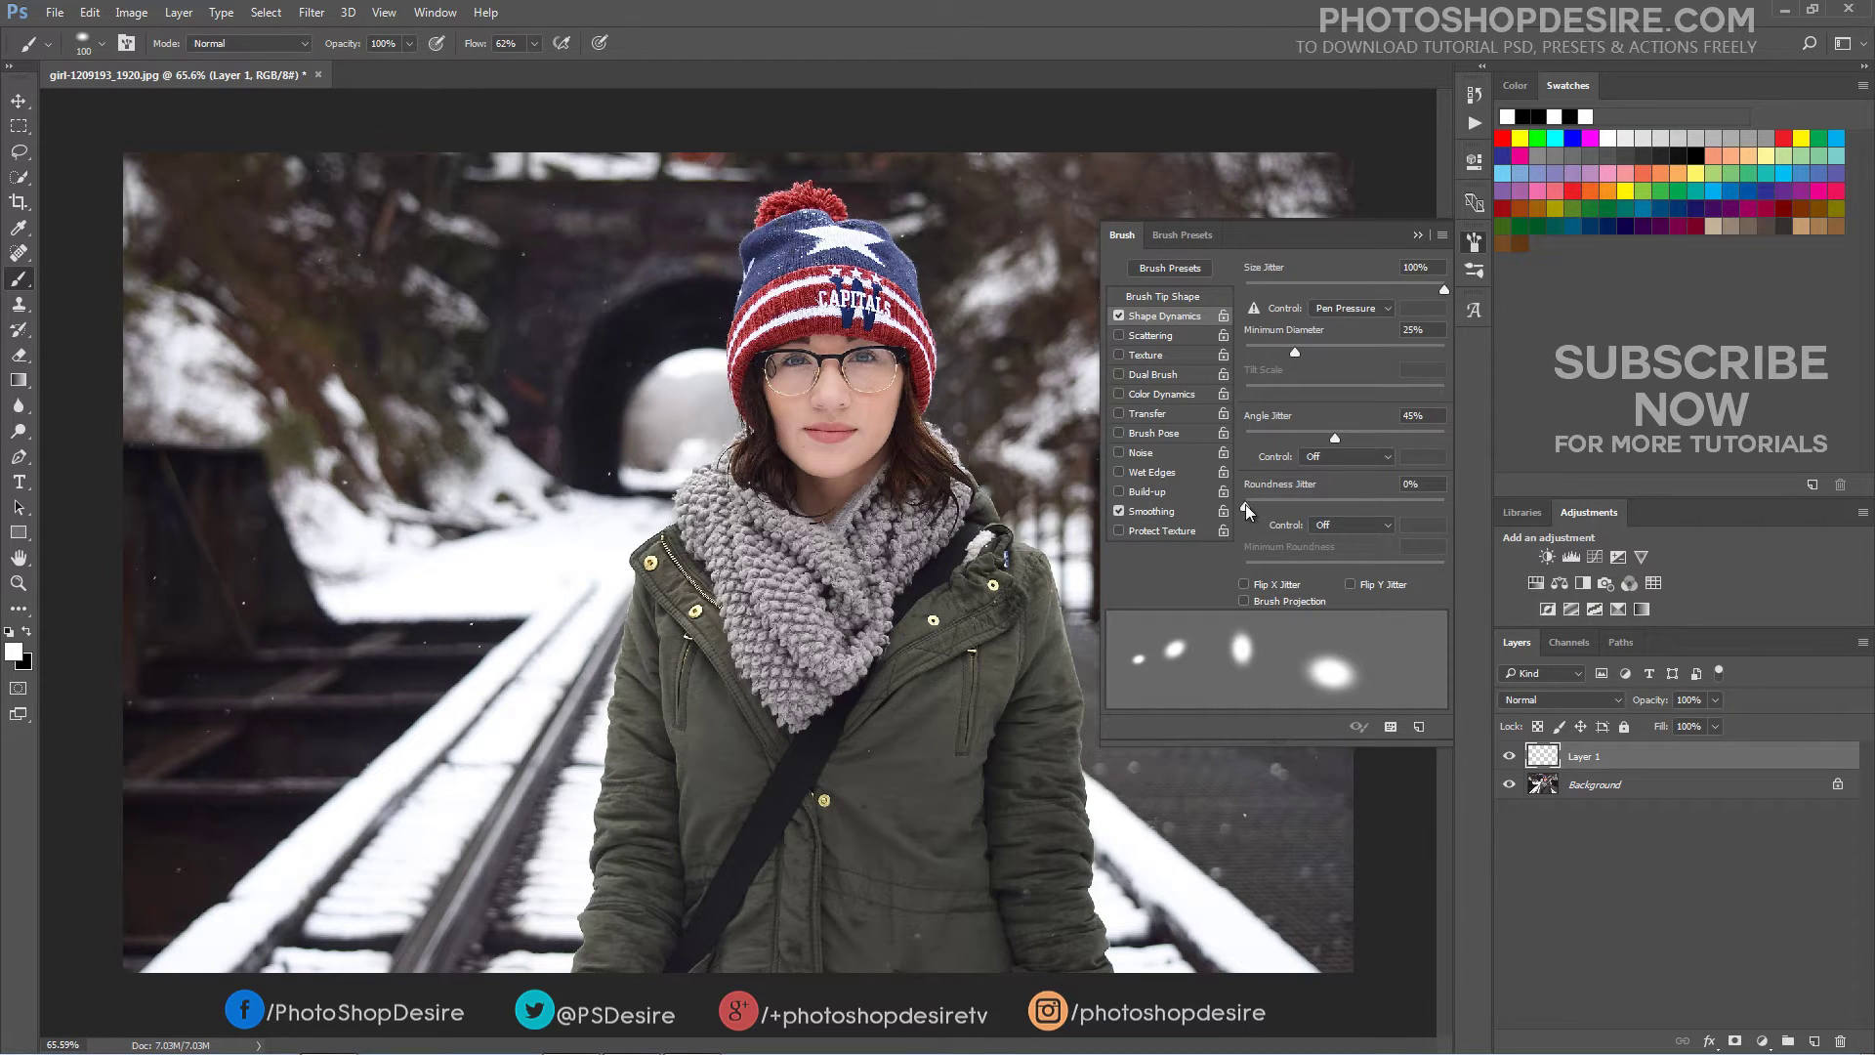
pyautogui.moveTo(1245, 506)
pyautogui.mouseDown()
pyautogui.moveTo(1443, 506)
pyautogui.moveTo(1220, 512)
pyautogui.moveTo(1550, 519)
pyautogui.mouseUp()
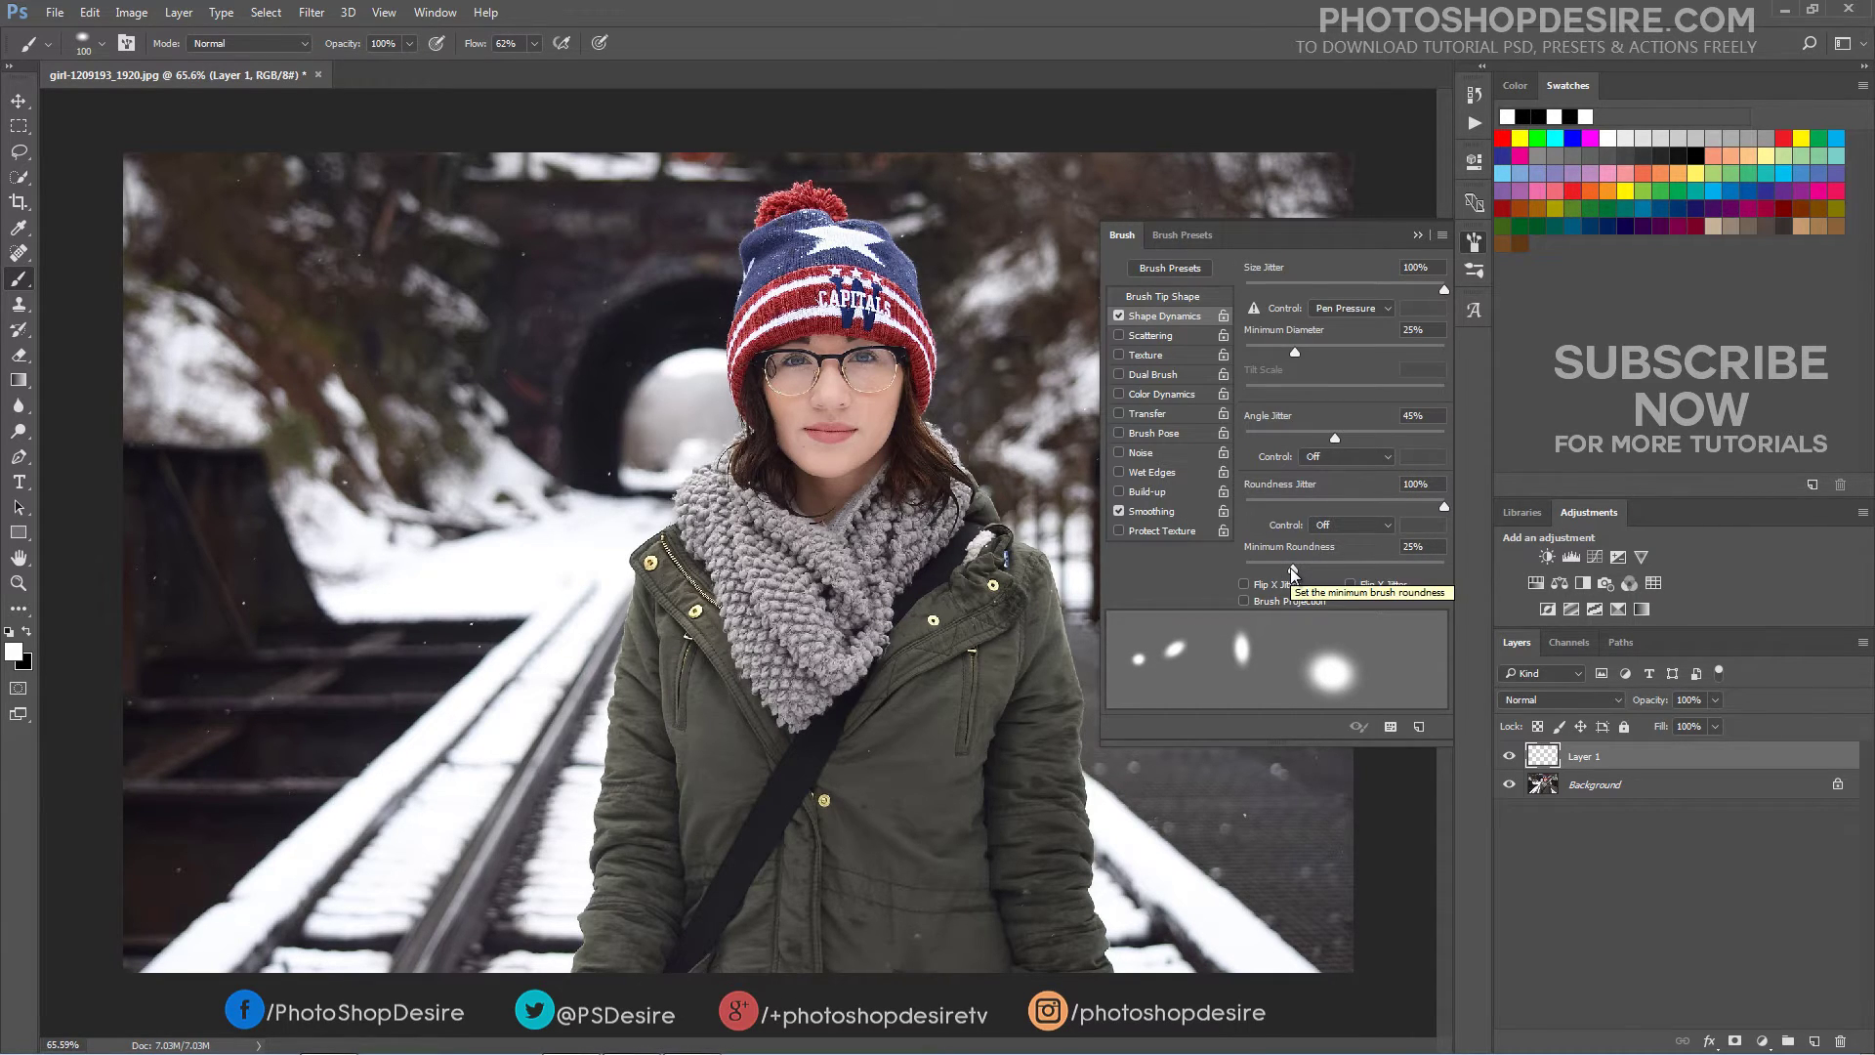
pyautogui.moveTo(1292, 572); pyautogui.dragTo(1302, 583)
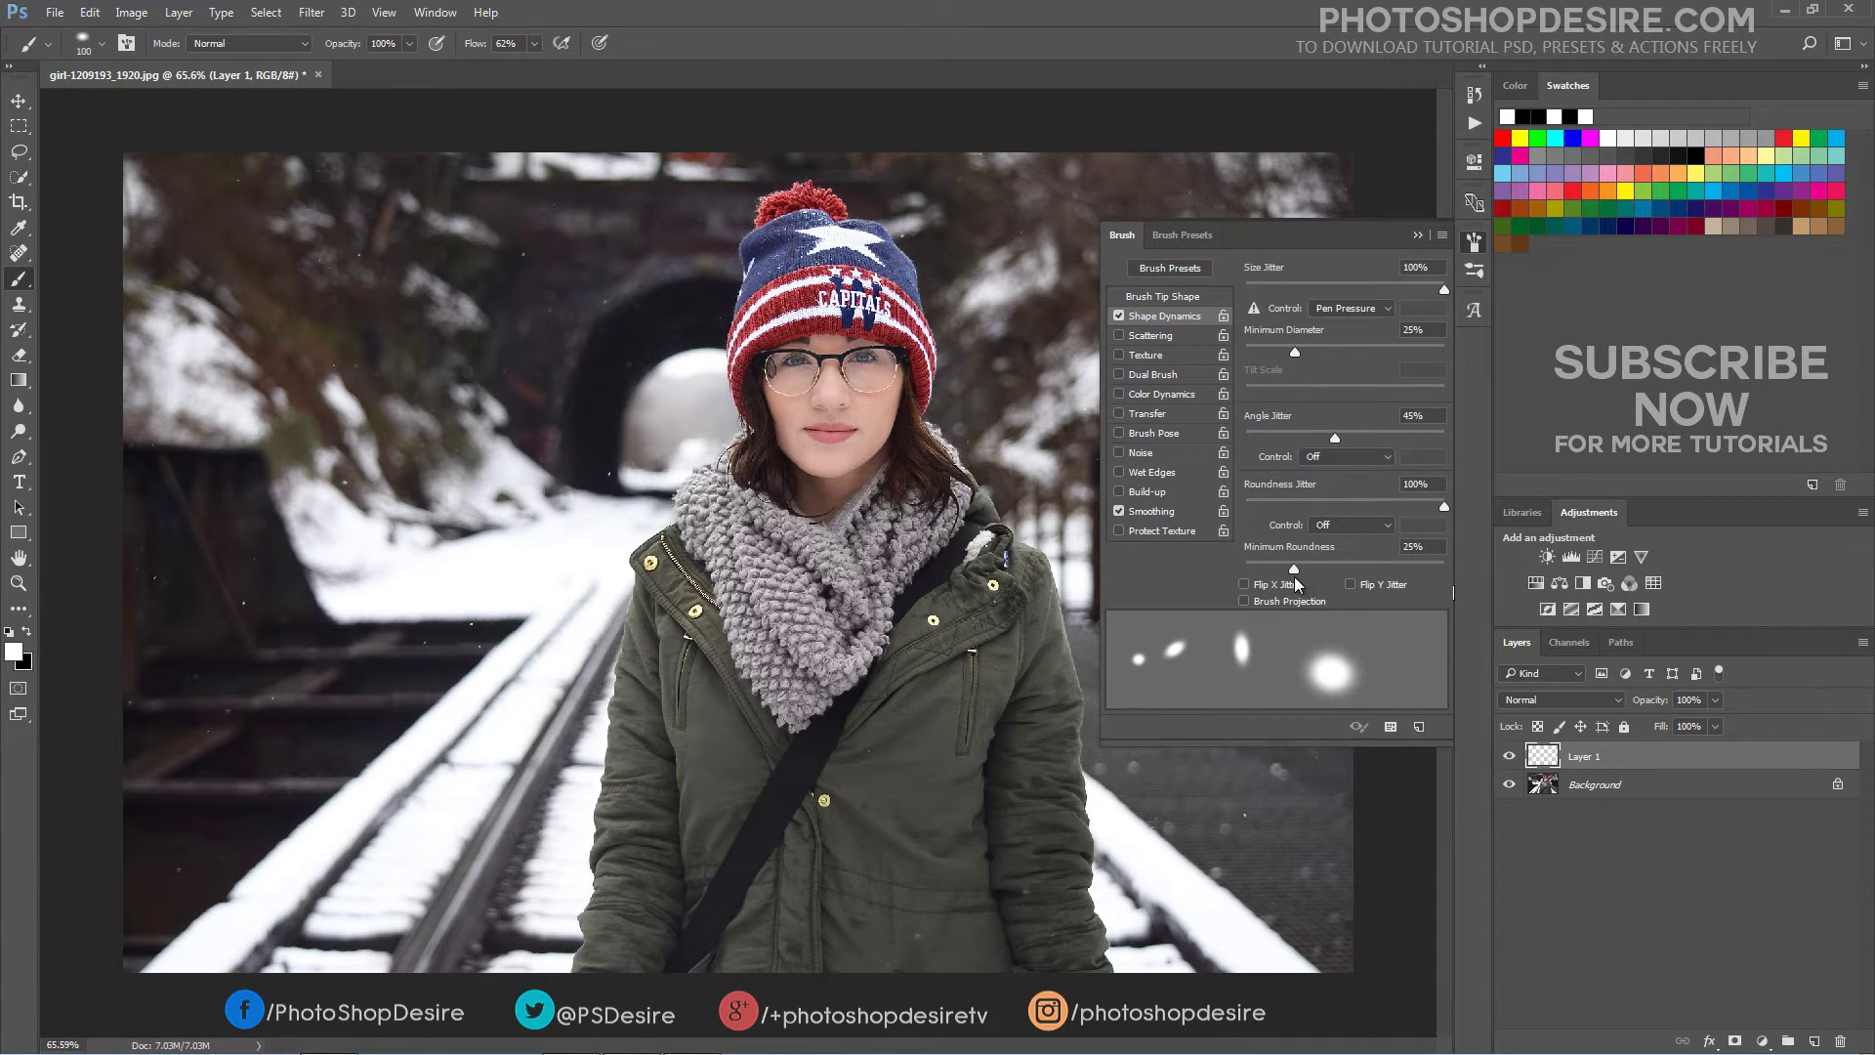
# Enable Scattering with Scatter 1000% on both axes, Count 8 and Count Jitter 100%, and Transfer with Opacity and Flow Jitter at 100%
pyautogui.click(1163, 335)
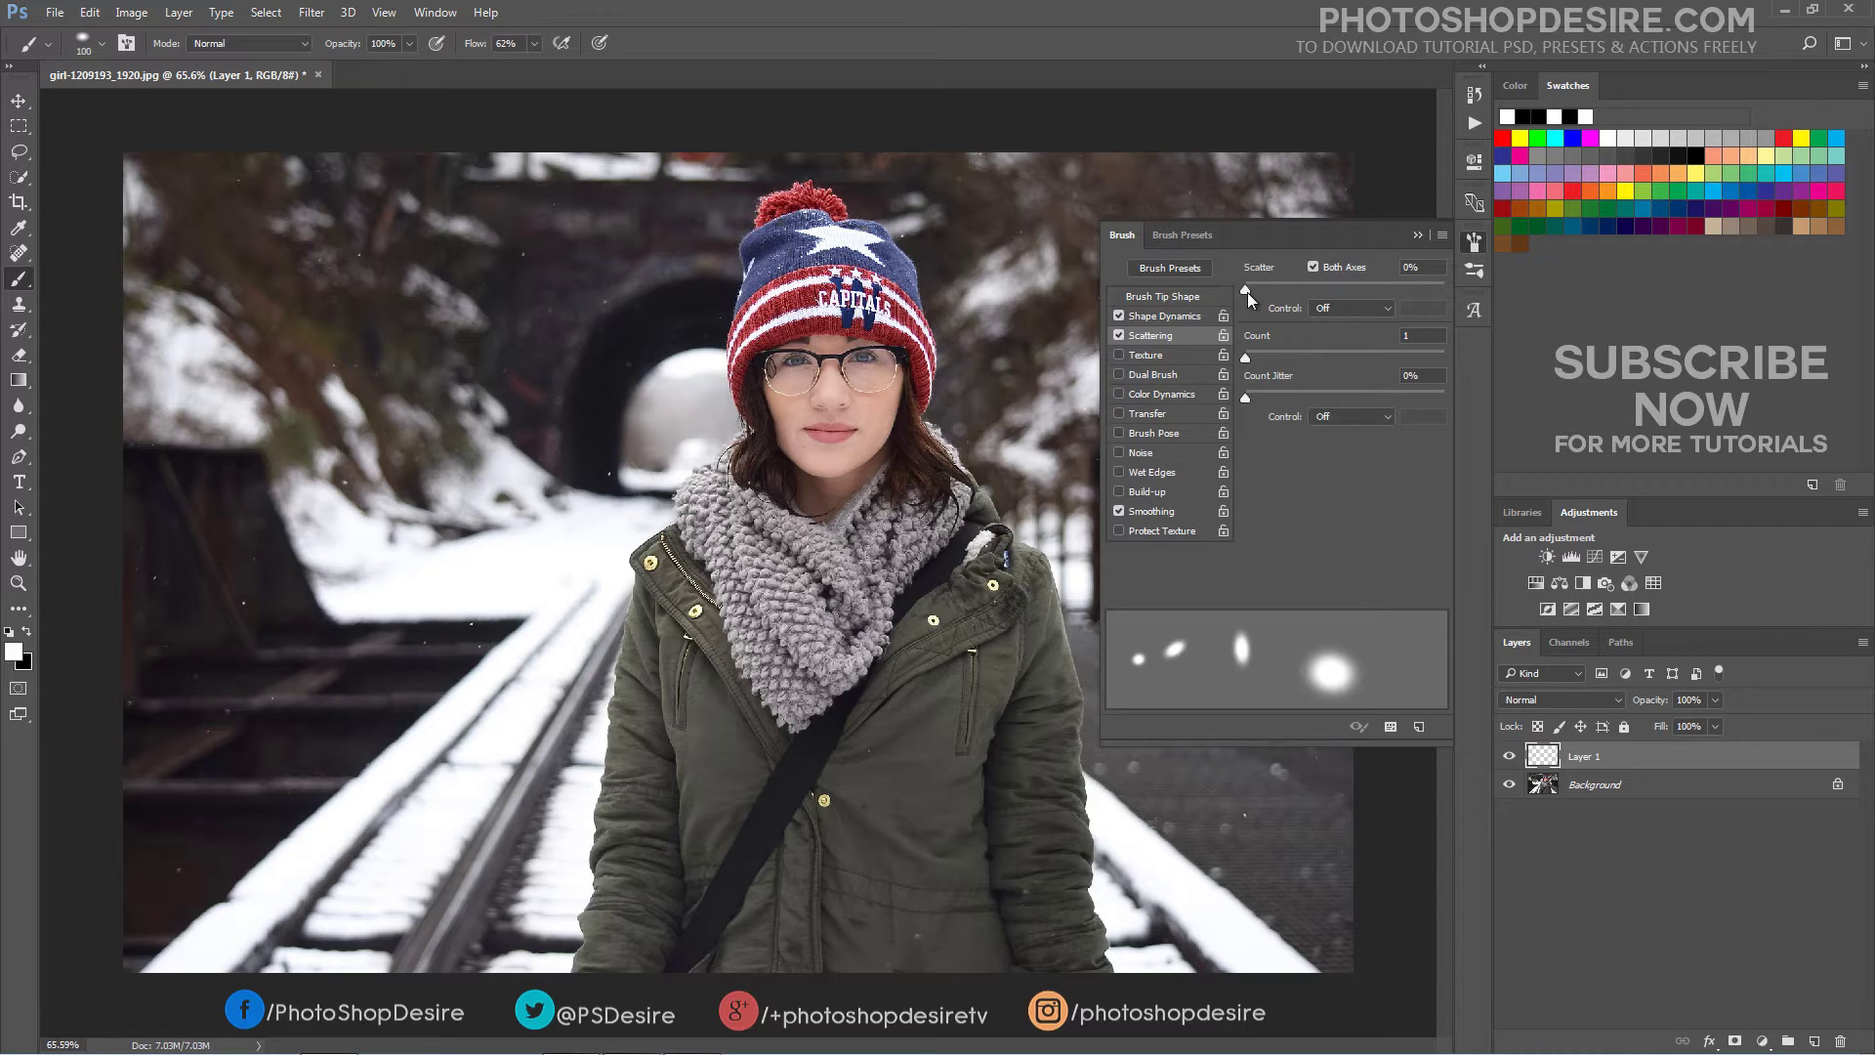
pyautogui.moveTo(1246, 291); pyautogui.dragTo(1461, 289)
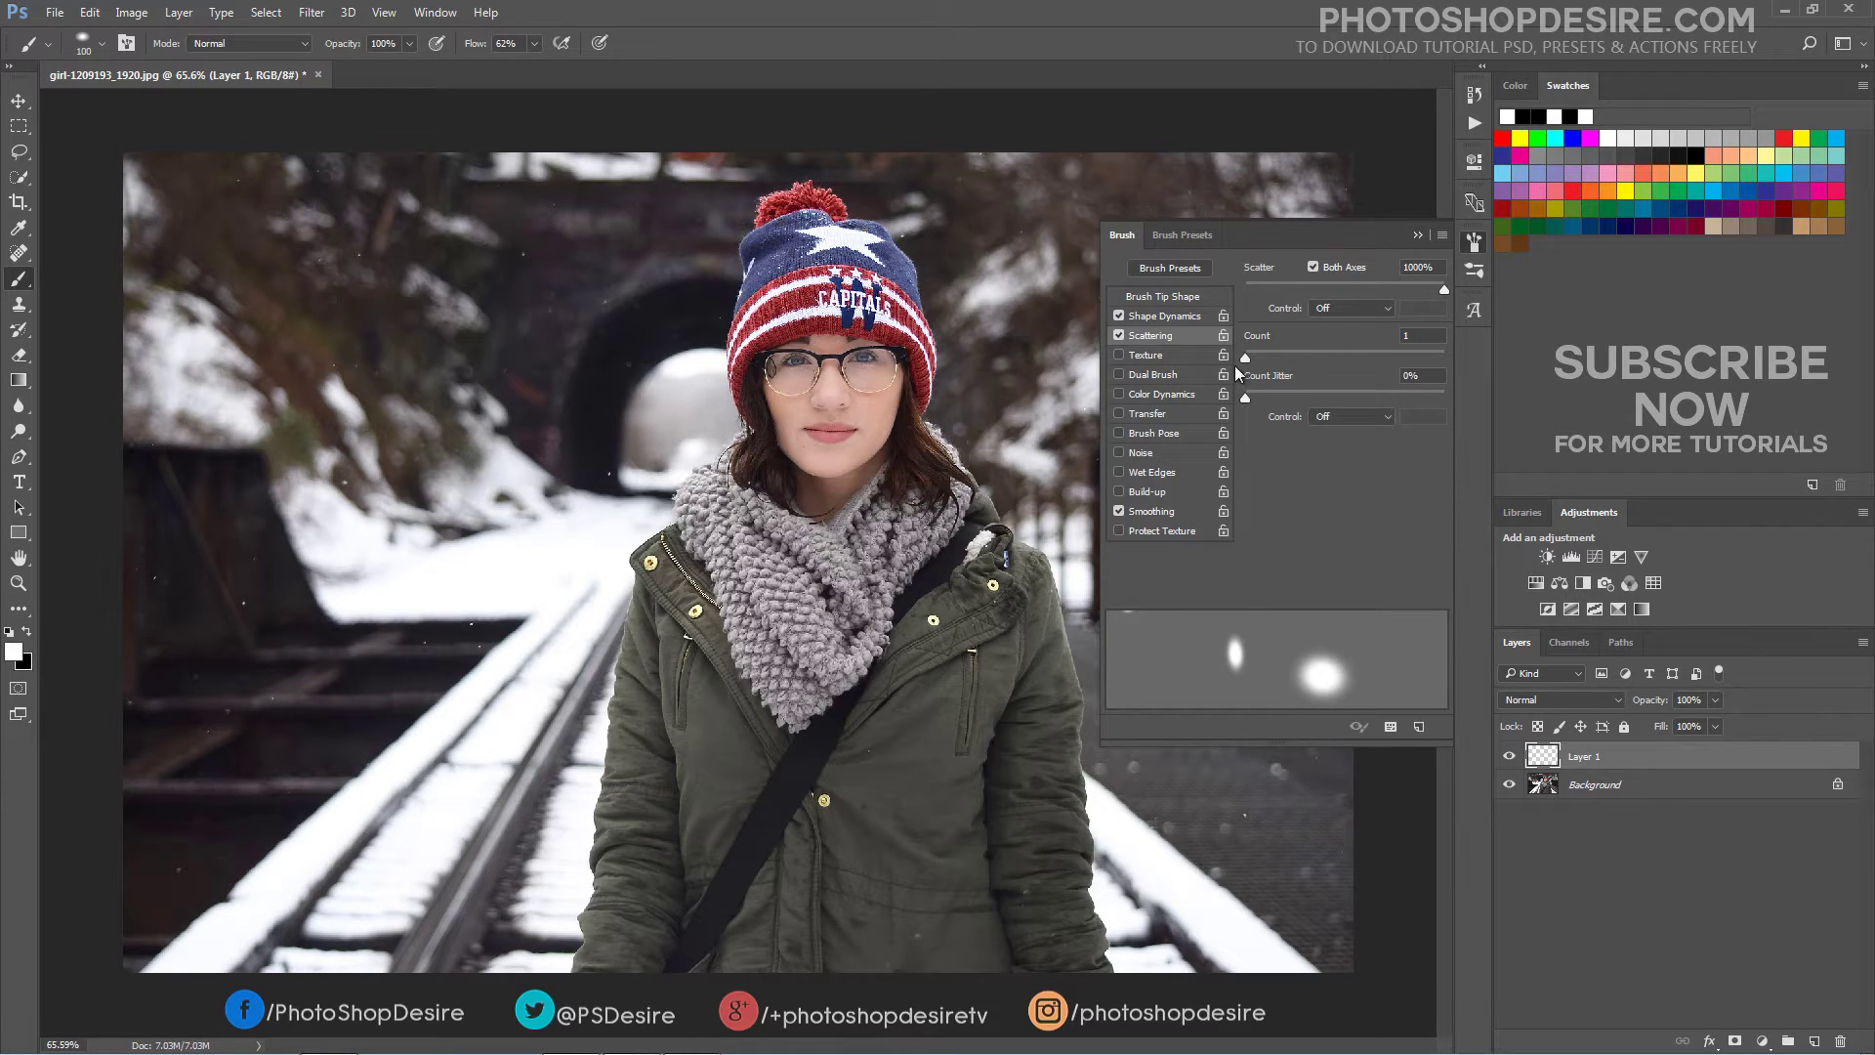
pyautogui.moveTo(1246, 358); pyautogui.dragTo(1310, 365)
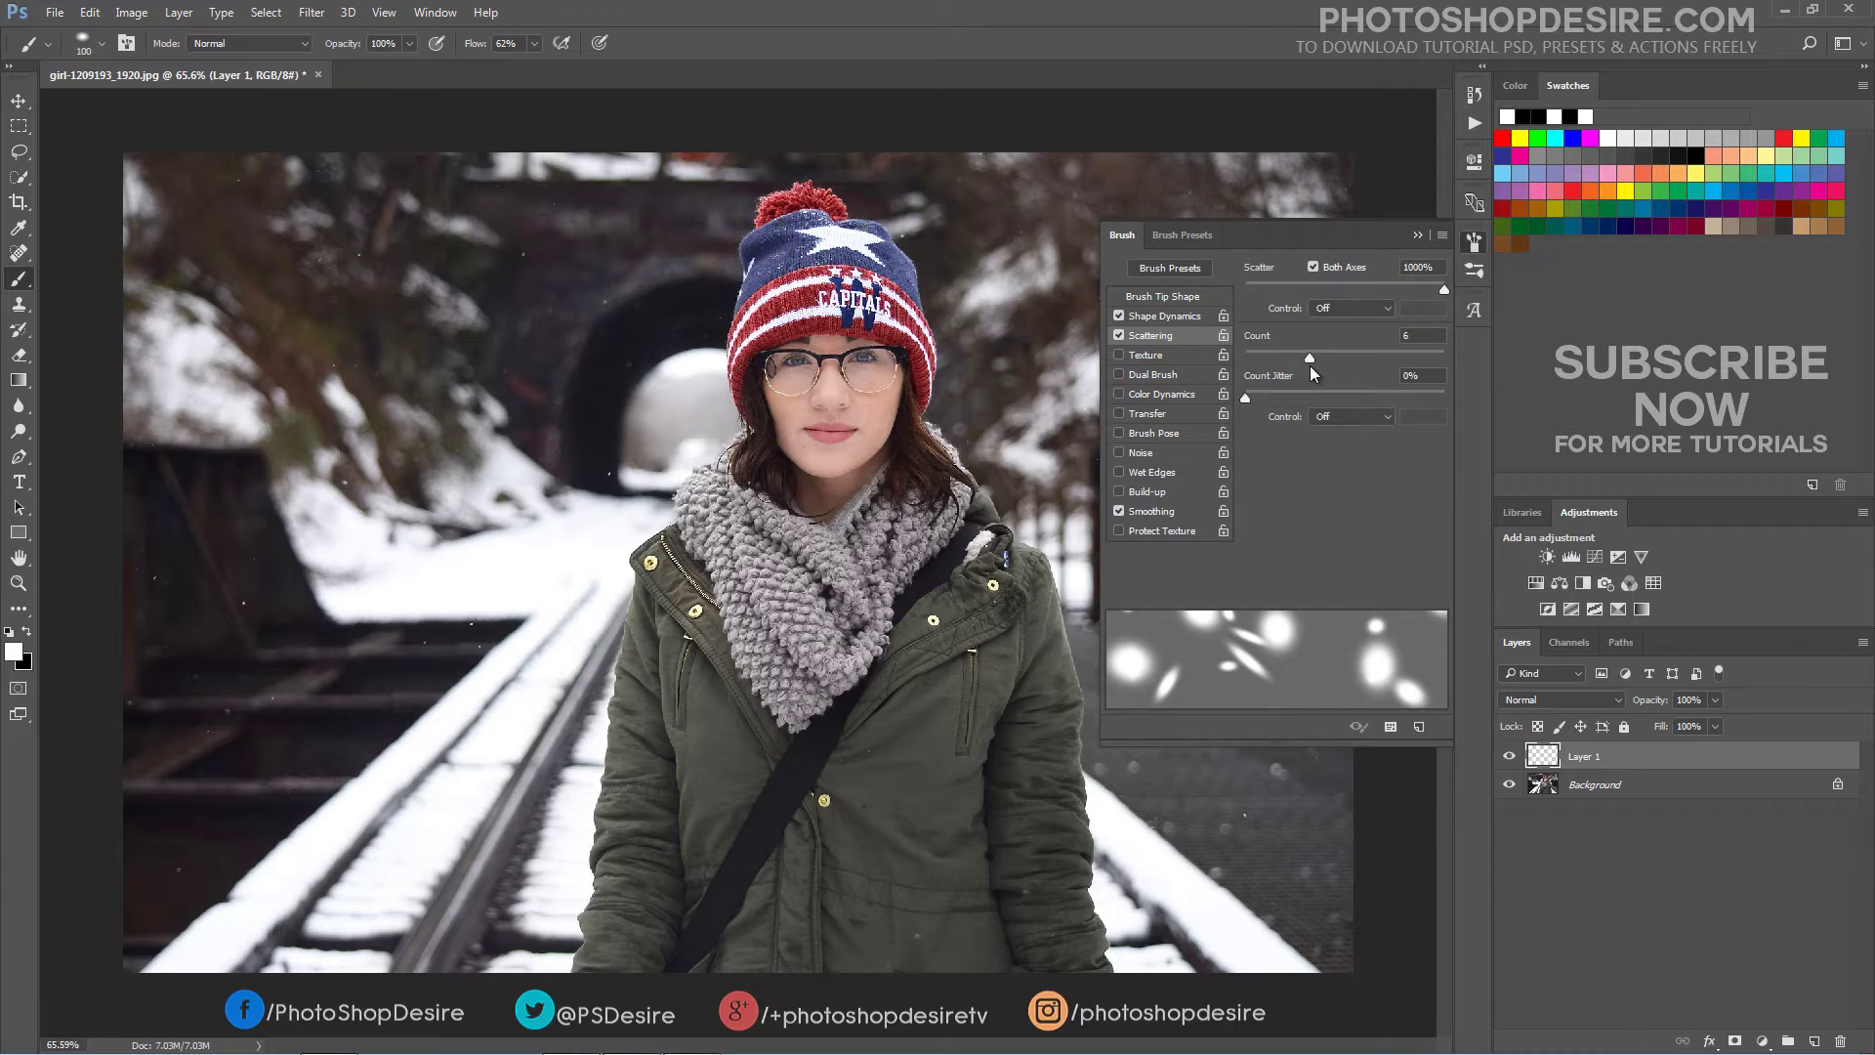
pyautogui.moveTo(1309, 365); pyautogui.dragTo(1334, 367)
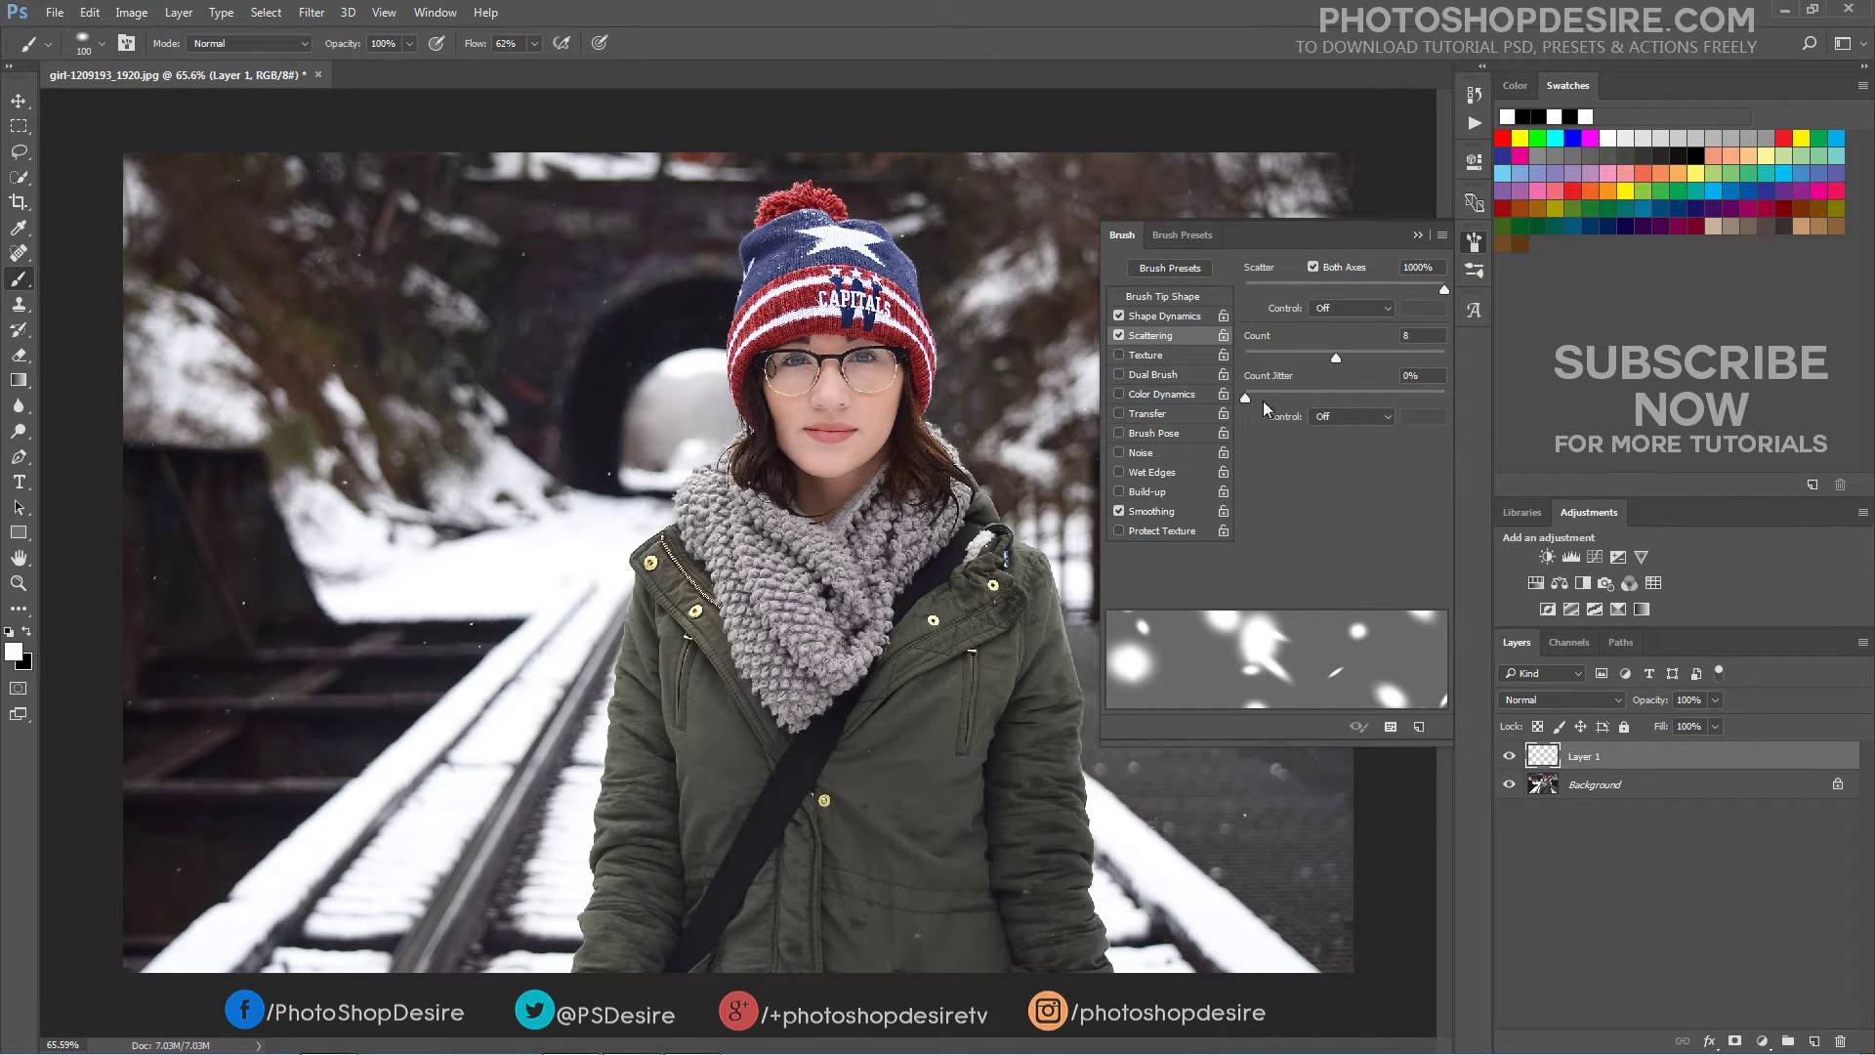
pyautogui.moveTo(1242, 401); pyautogui.dragTo(1519, 411)
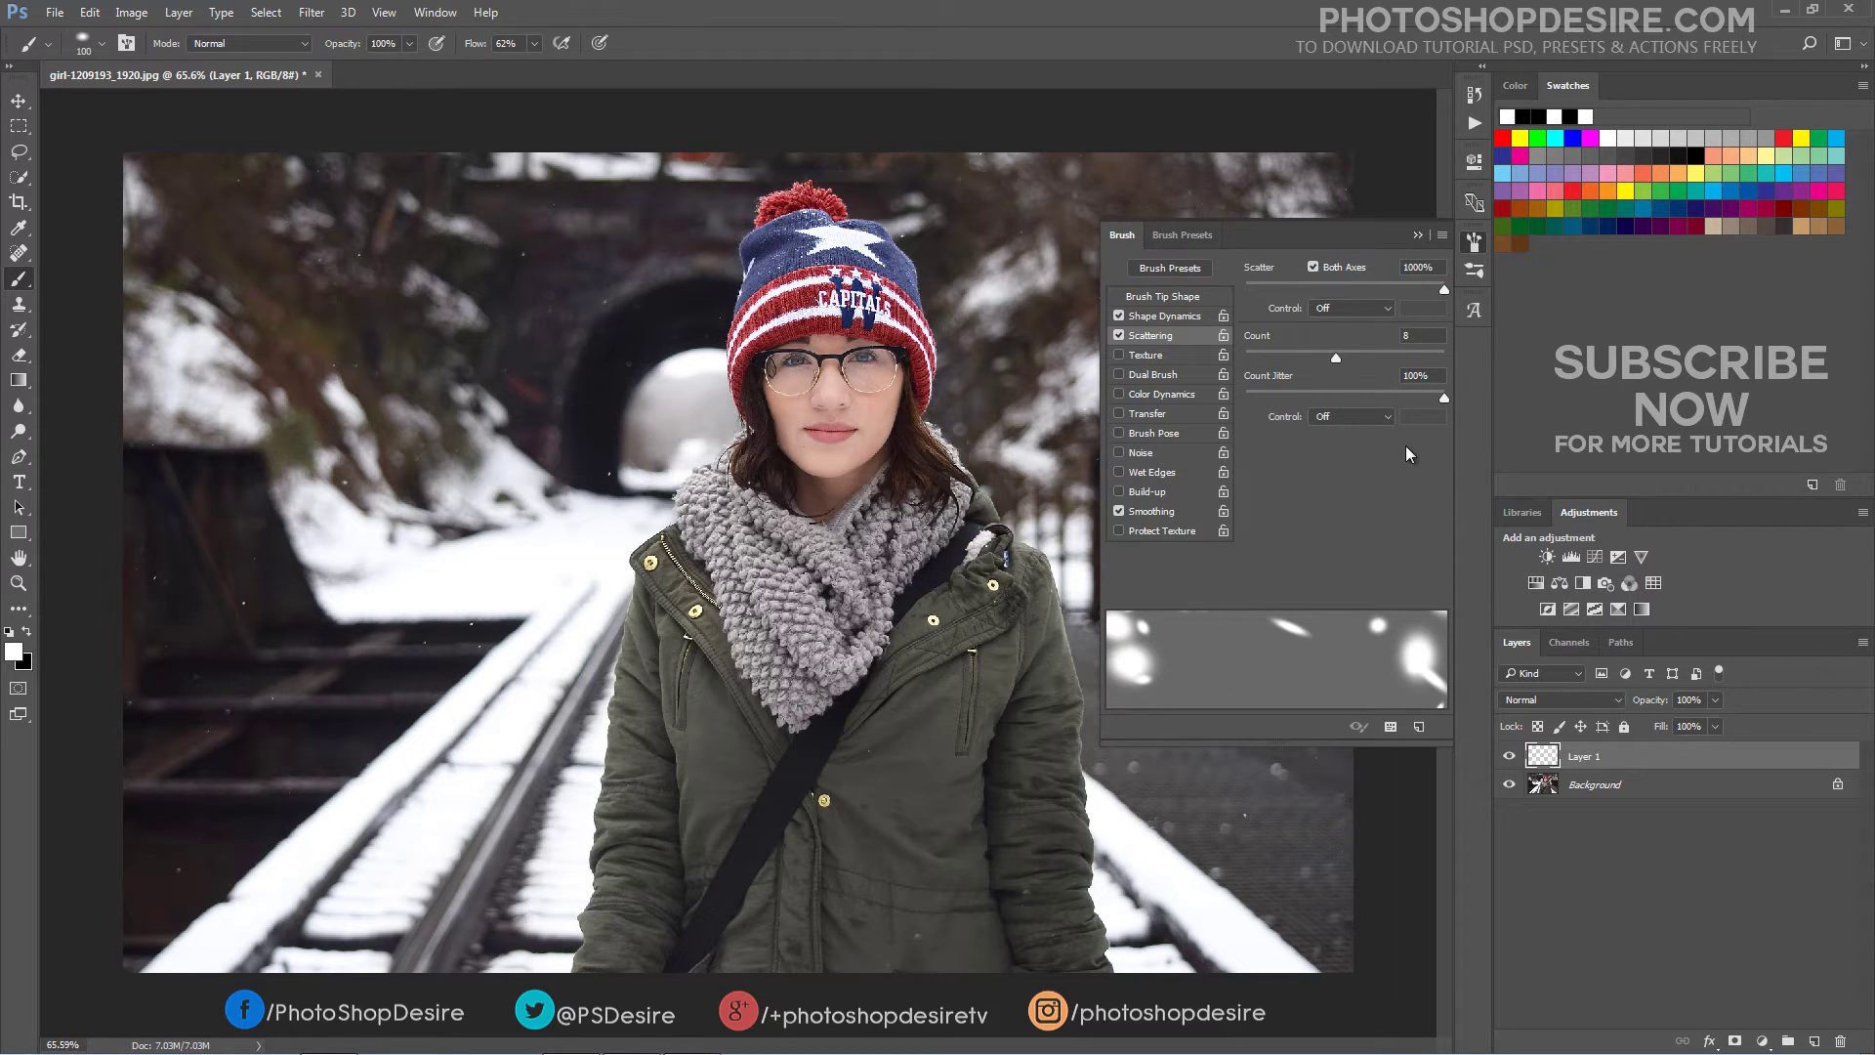
pyautogui.click(1150, 414)
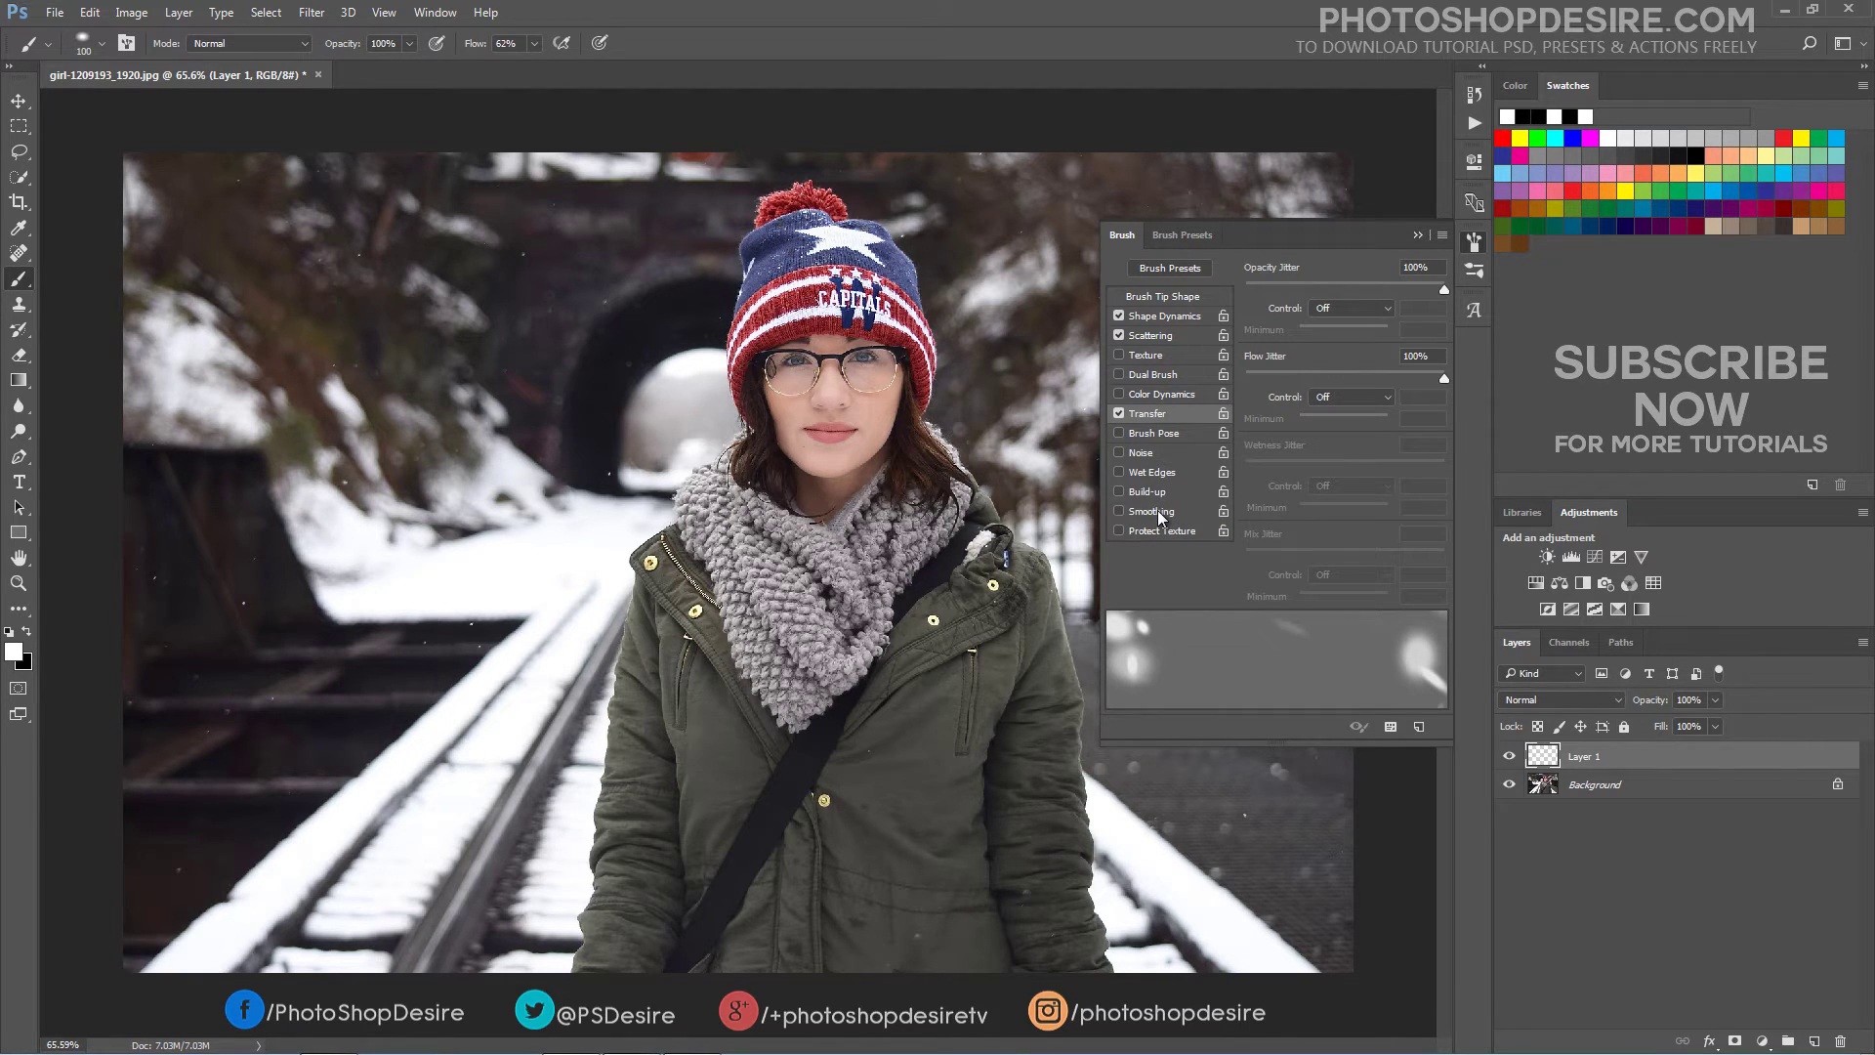
pyautogui.click(1418, 235)
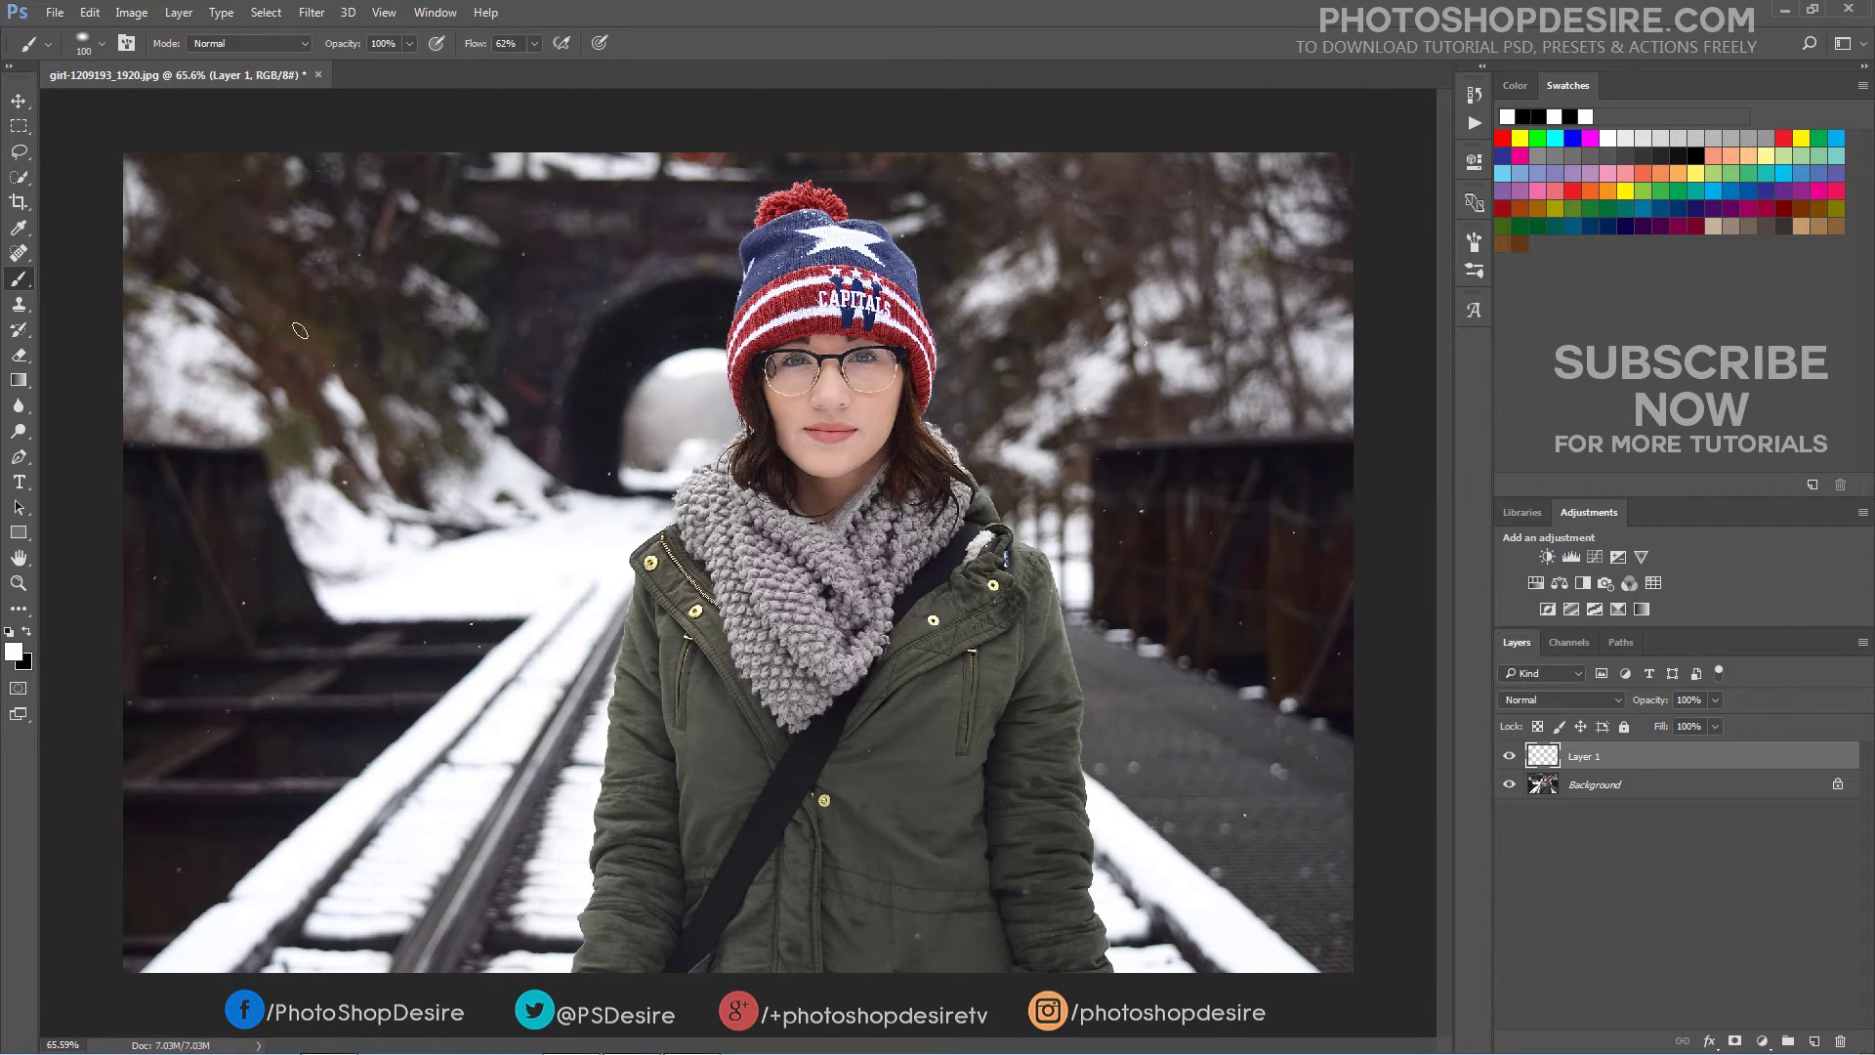
# Paint scattered white snowflakes over the background and the woman's jacket on Layer 1, and compare the photo with and without that layer
pyautogui.moveTo(155, 177)
pyautogui.mouseDown()
pyautogui.moveTo(391, 273)
pyautogui.moveTo(476, 343)
pyautogui.moveTo(489, 459)
pyautogui.moveTo(420, 771)
pyautogui.moveTo(322, 859)
pyautogui.moveTo(207, 563)
pyautogui.moveTo(200, 488)
pyautogui.moveTo(268, 727)
pyautogui.moveTo(538, 211)
pyautogui.moveTo(600, 227)
pyautogui.moveTo(650, 288)
pyautogui.moveTo(649, 385)
pyautogui.moveTo(736, 705)
pyautogui.moveTo(879, 840)
pyautogui.moveTo(1055, 879)
pyautogui.moveTo(1279, 781)
pyautogui.moveTo(1155, 481)
pyautogui.moveTo(1298, 302)
pyautogui.moveTo(1080, 156)
pyautogui.moveTo(750, 169)
pyautogui.moveTo(503, 279)
pyautogui.moveTo(354, 669)
pyautogui.moveTo(167, 800)
pyautogui.mouseUp()
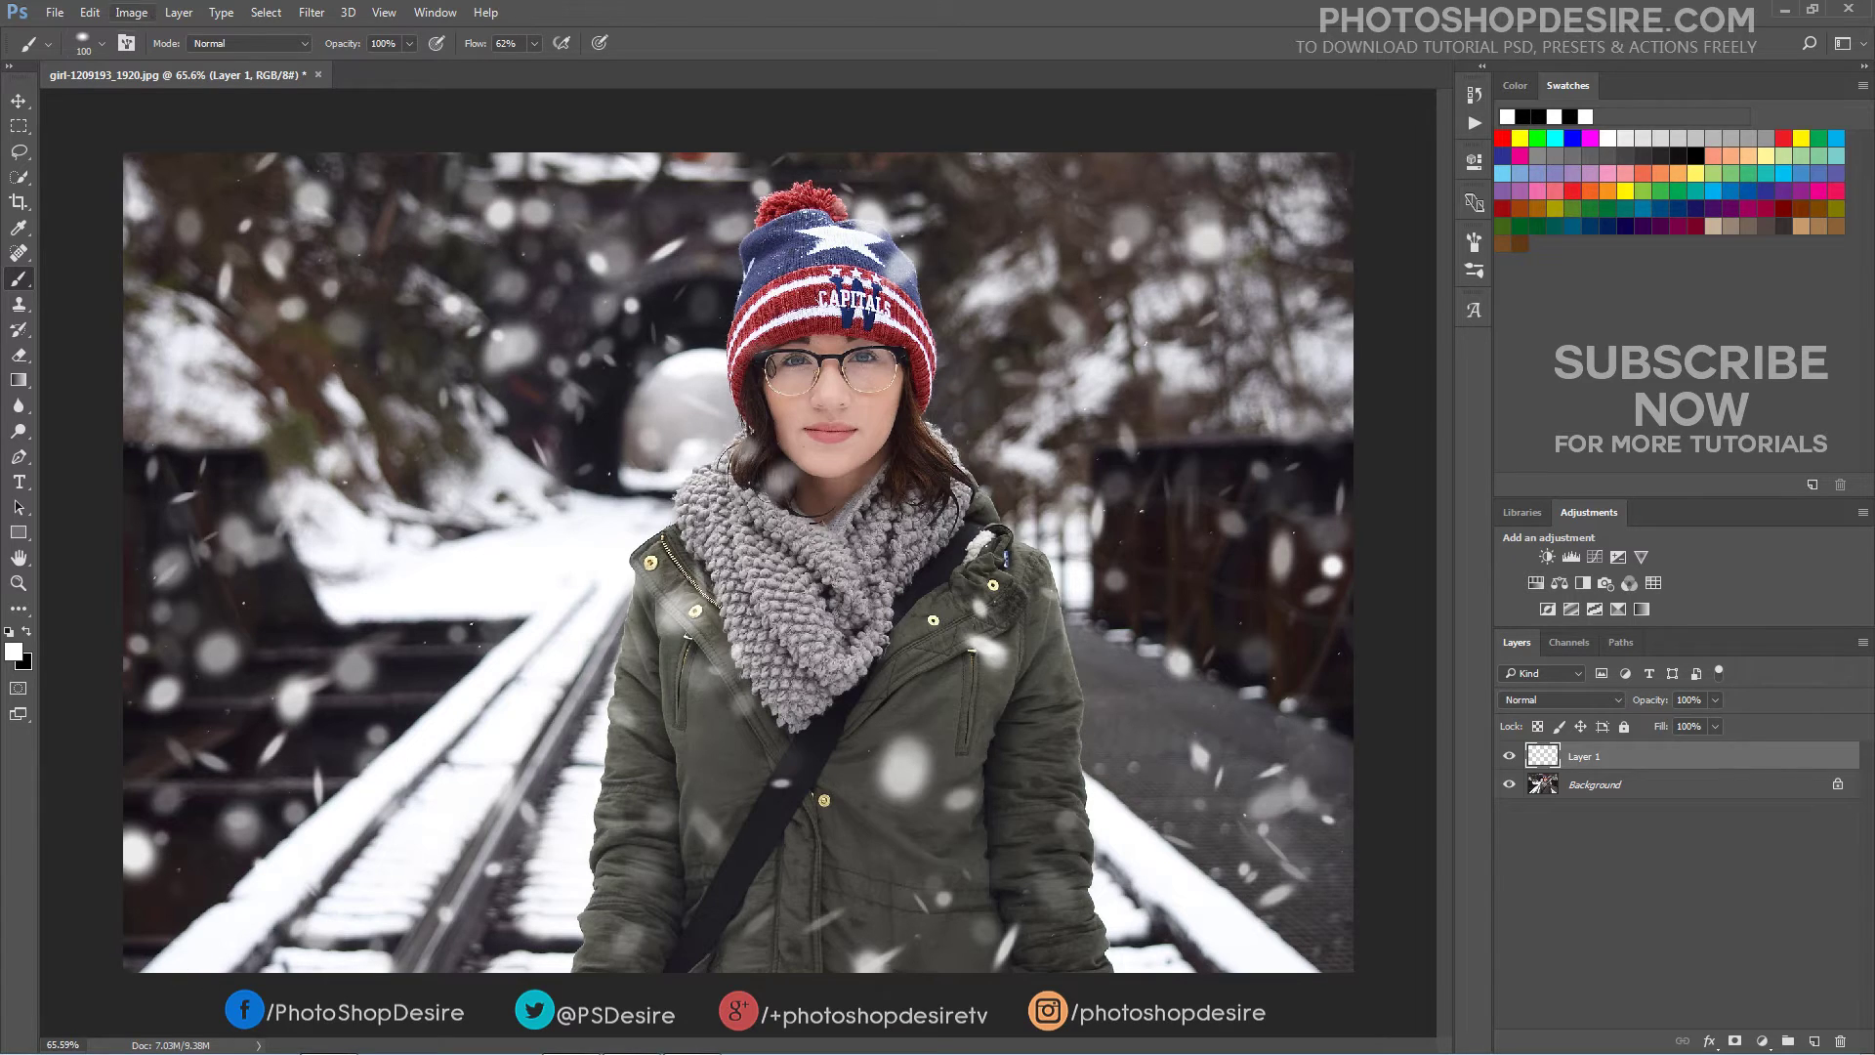
pyautogui.moveTo(722, 737); pyautogui.dragTo(724, 832)
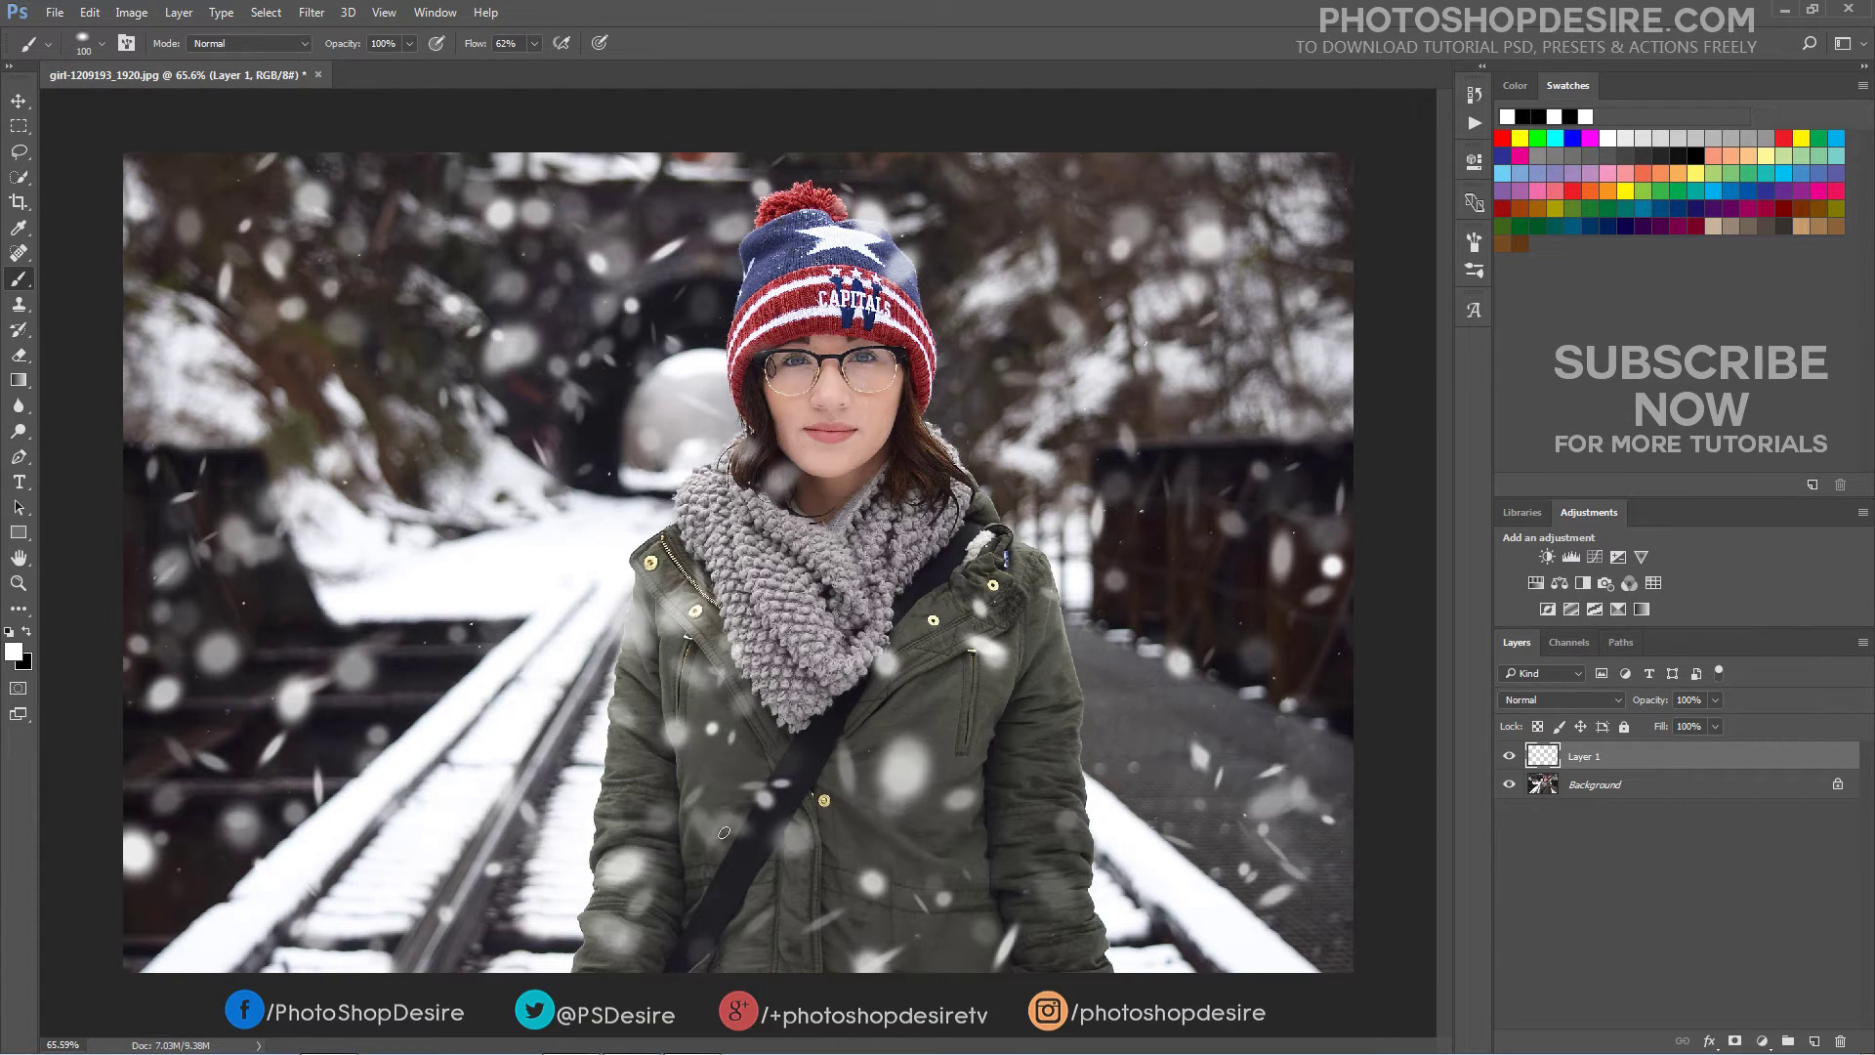
pyautogui.moveTo(1037, 719); pyautogui.dragTo(1040, 829)
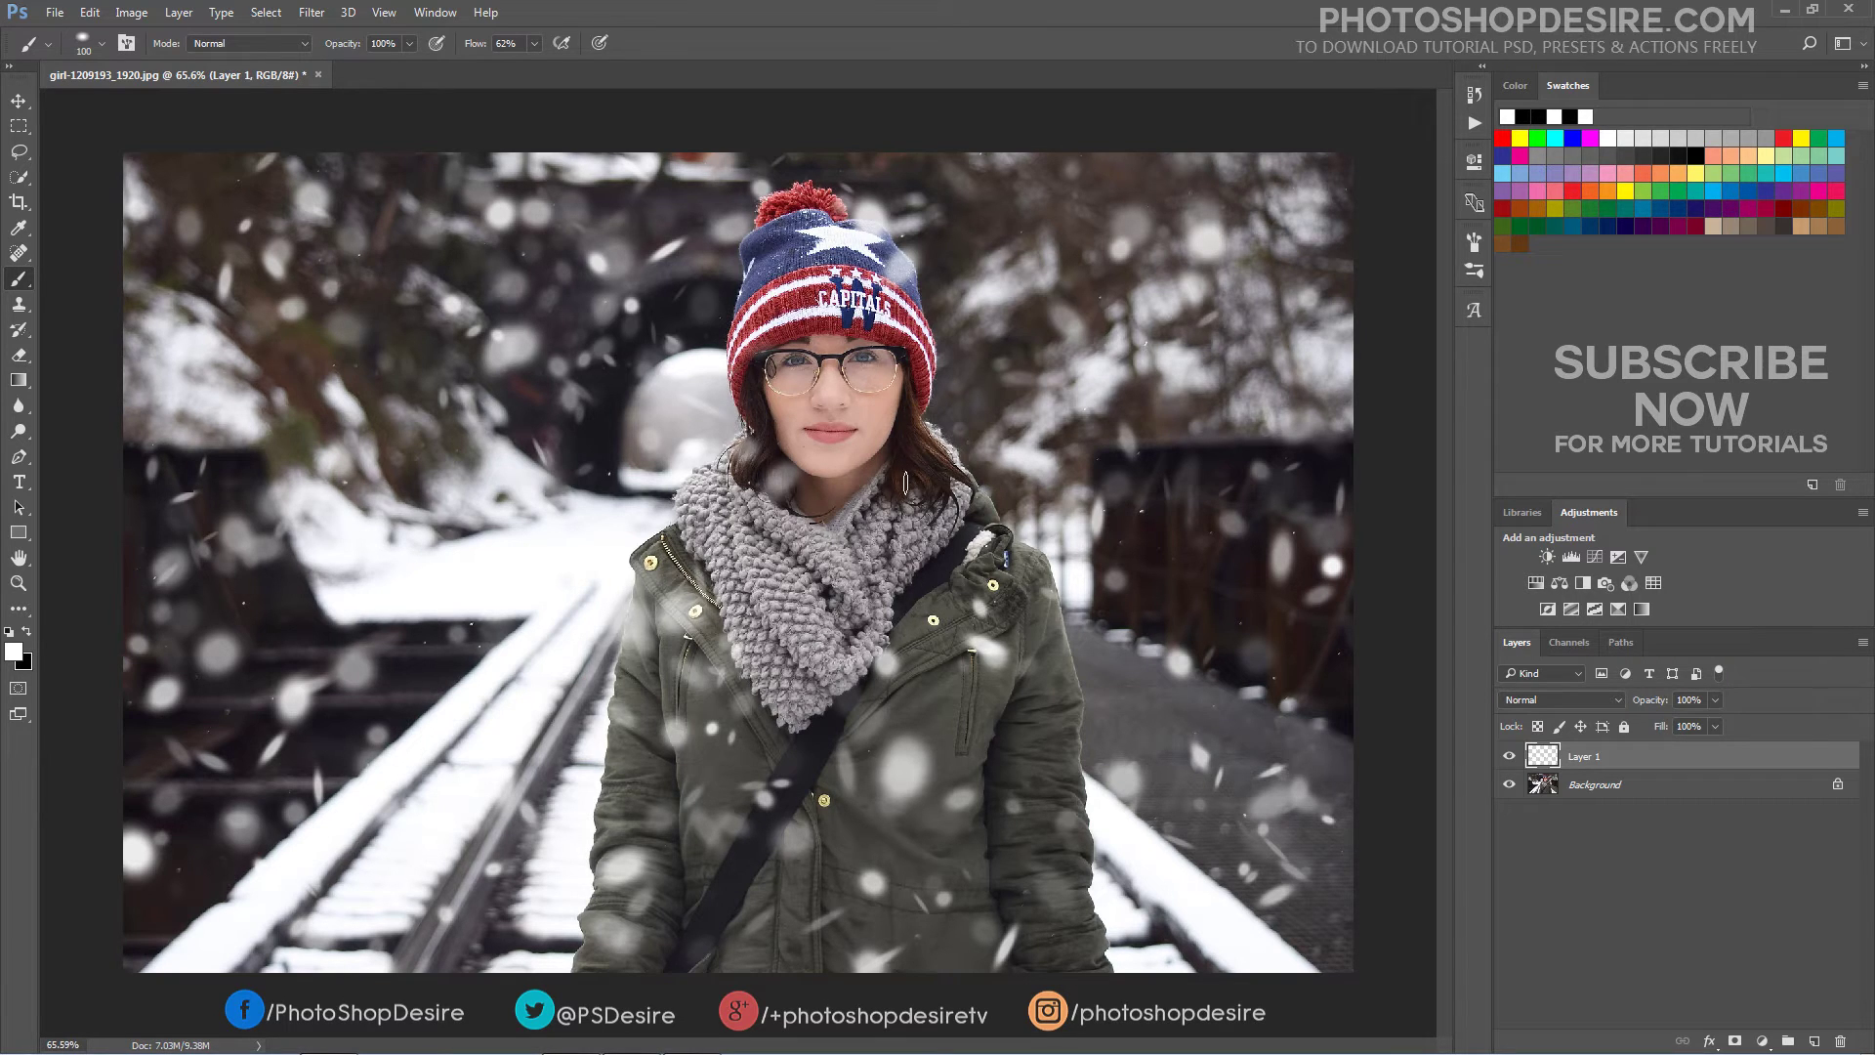
pyautogui.click(1510, 757)
pyautogui.click(1512, 760)
pyautogui.click(1510, 758)
pyautogui.click(1510, 758)
# Save the current brush settings as a new brush preset named "snow fall 1"
pyautogui.click(126, 43)
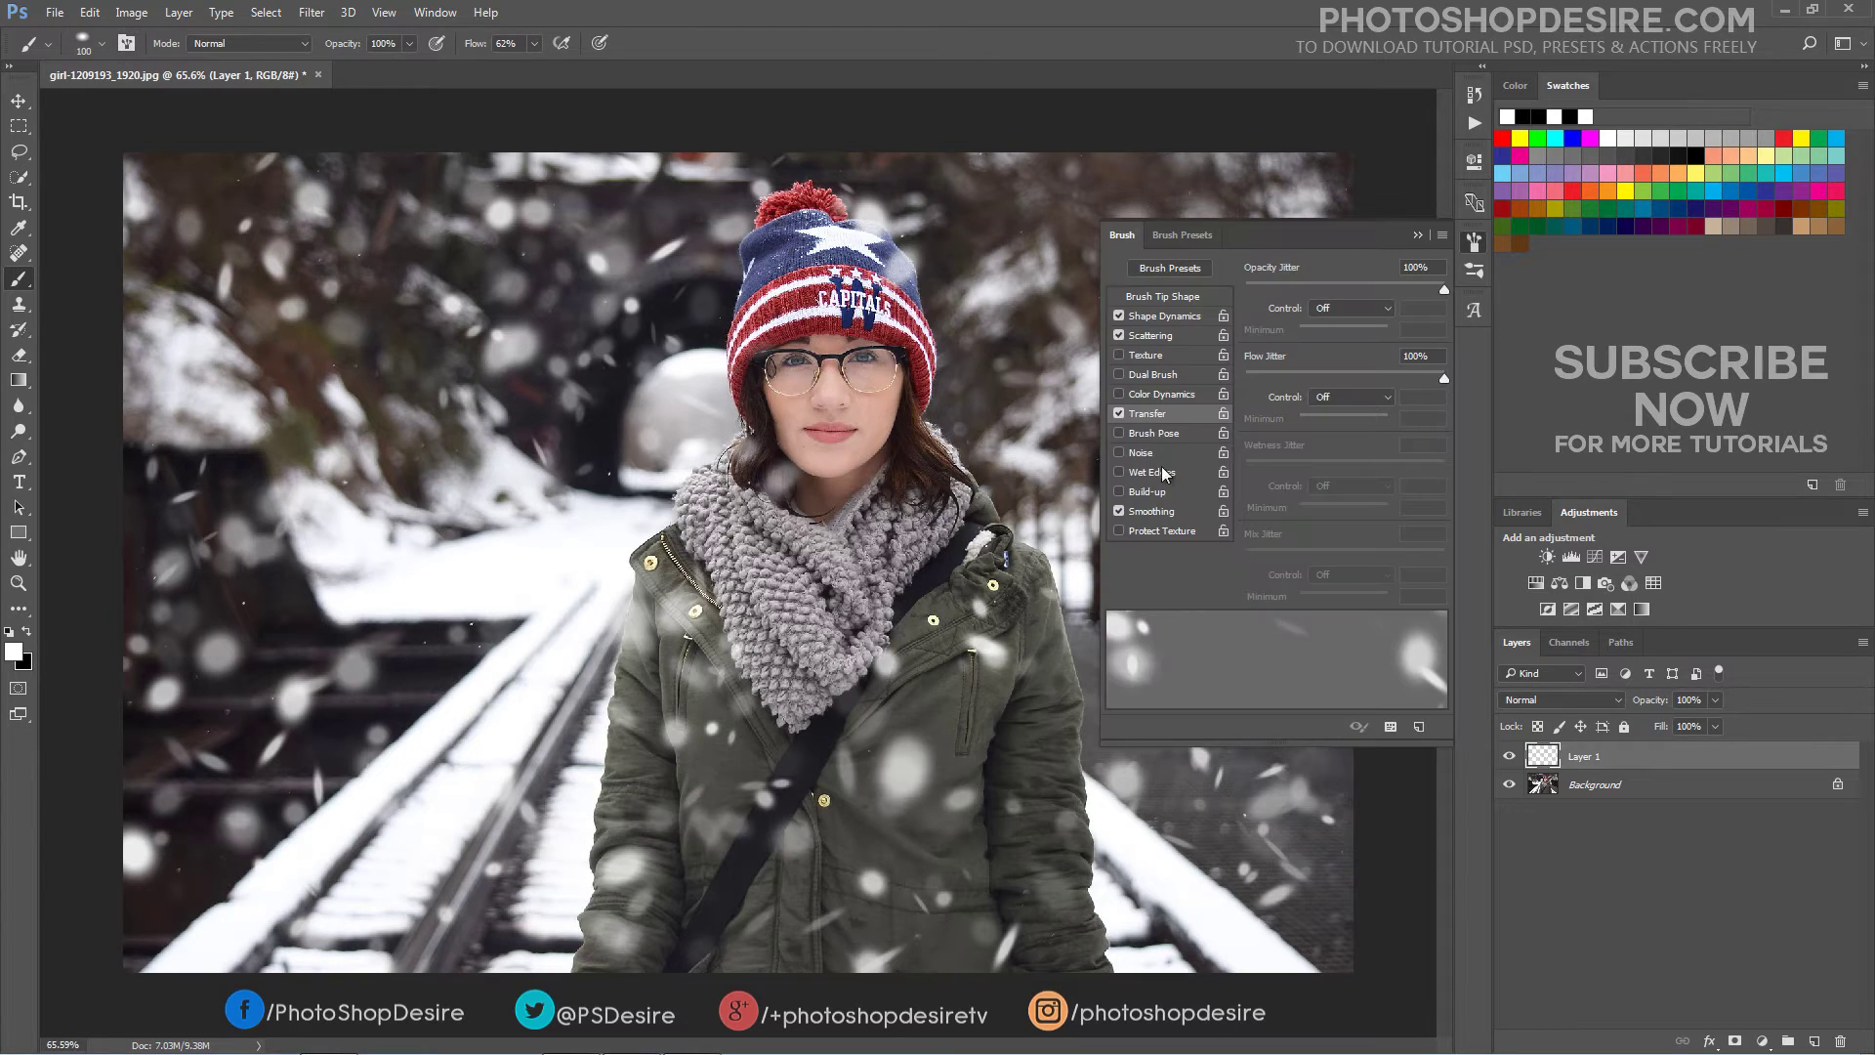
pyautogui.click(1420, 728)
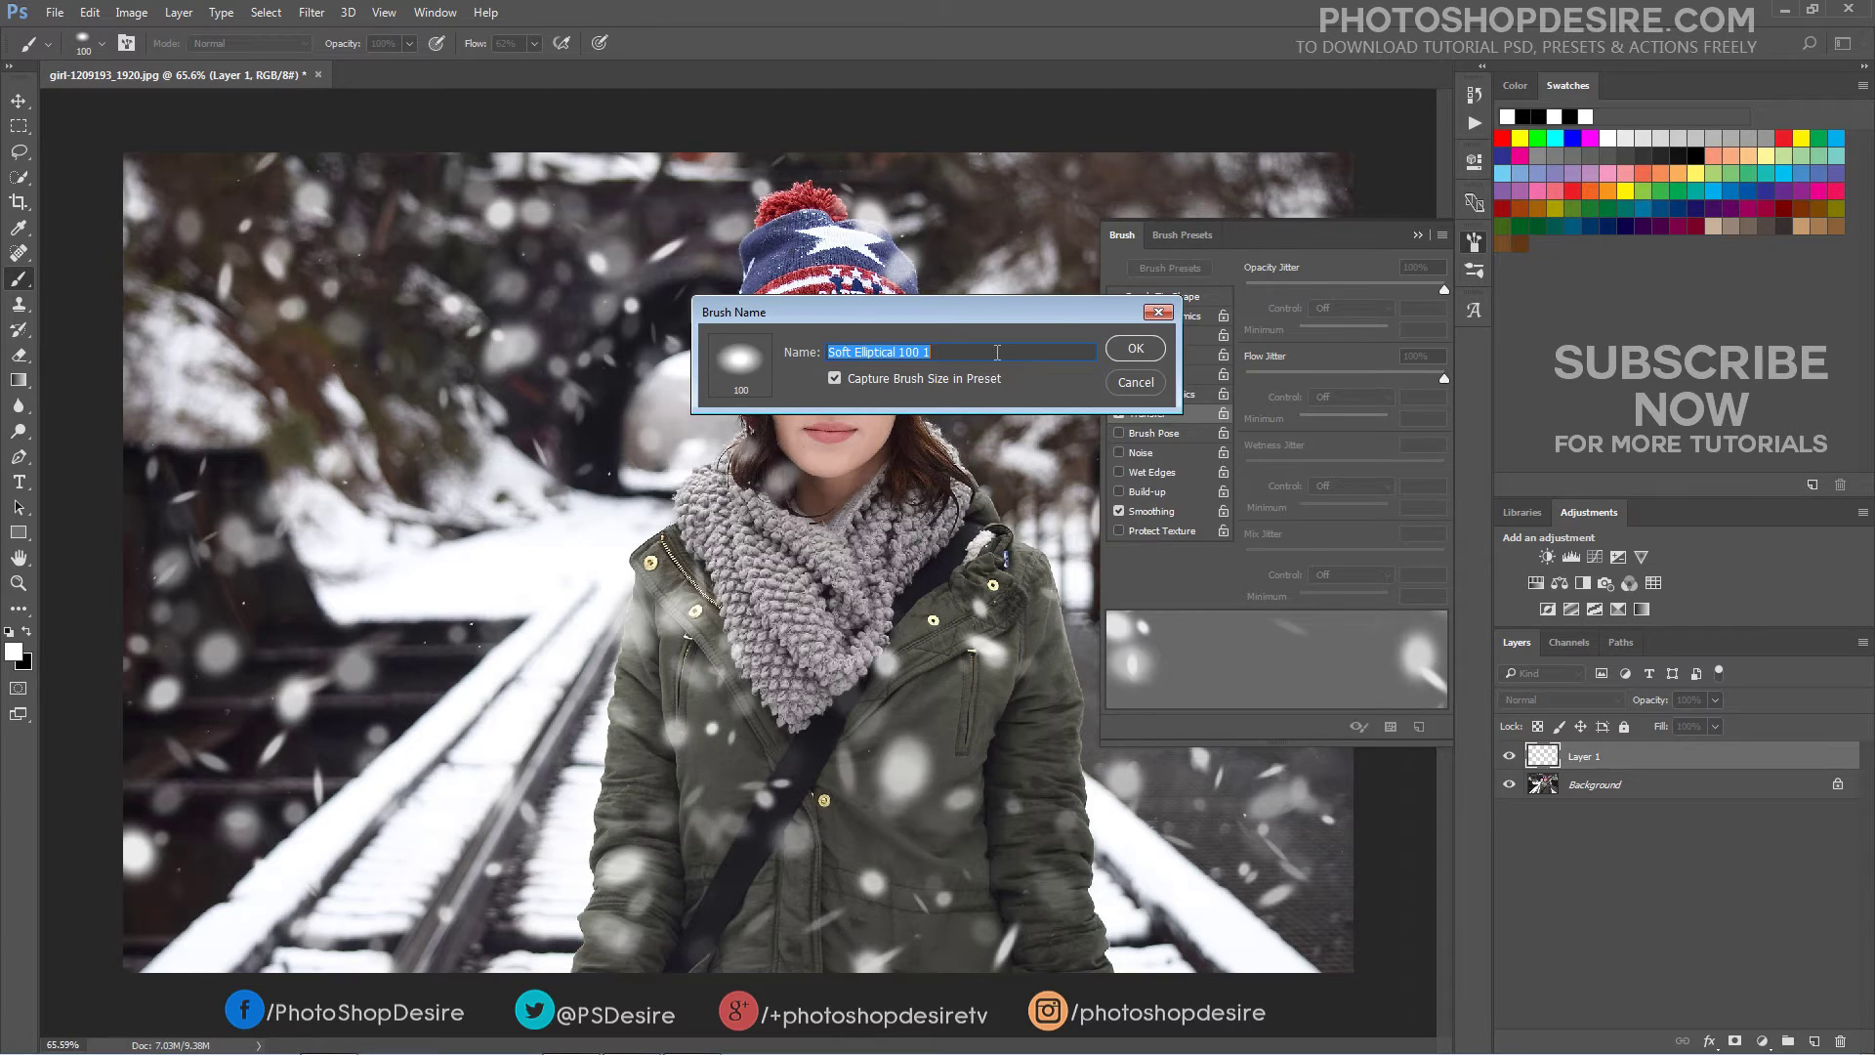
pyautogui.write('snow fall 1')
pyautogui.click(1133, 347)
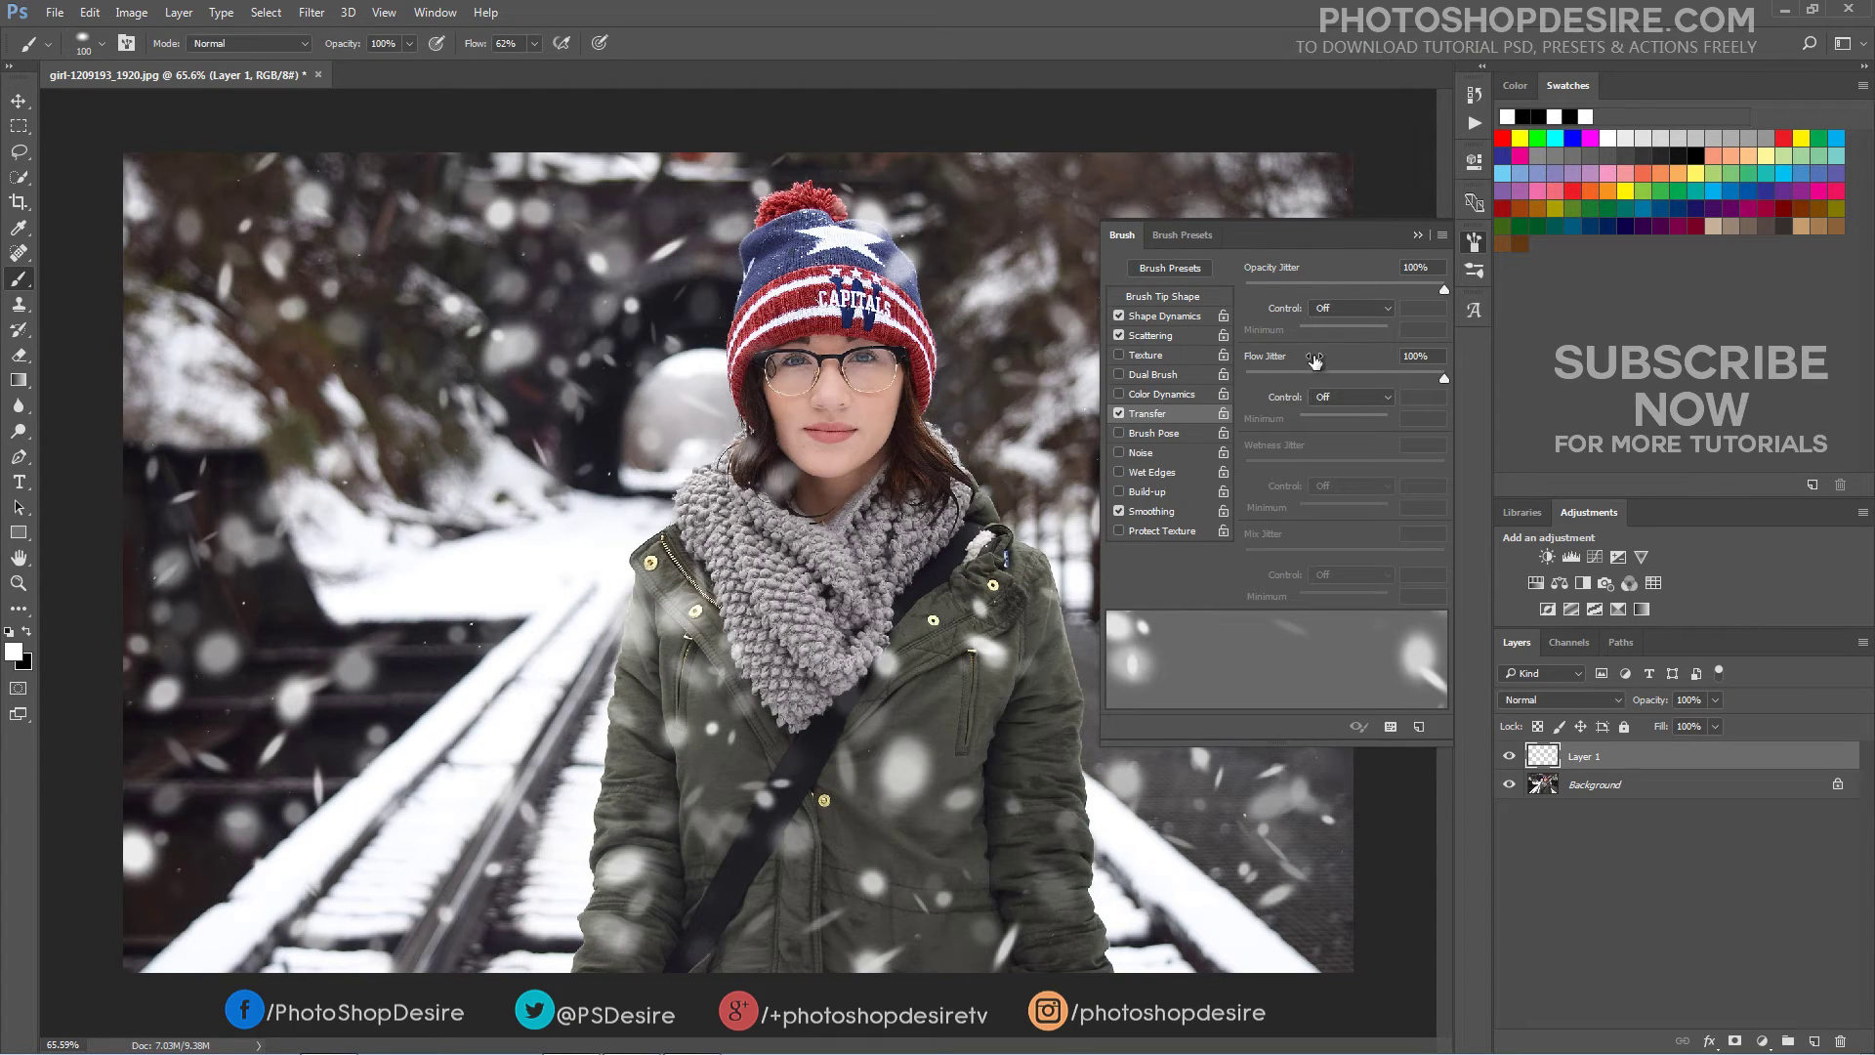
pyautogui.click(1418, 235)
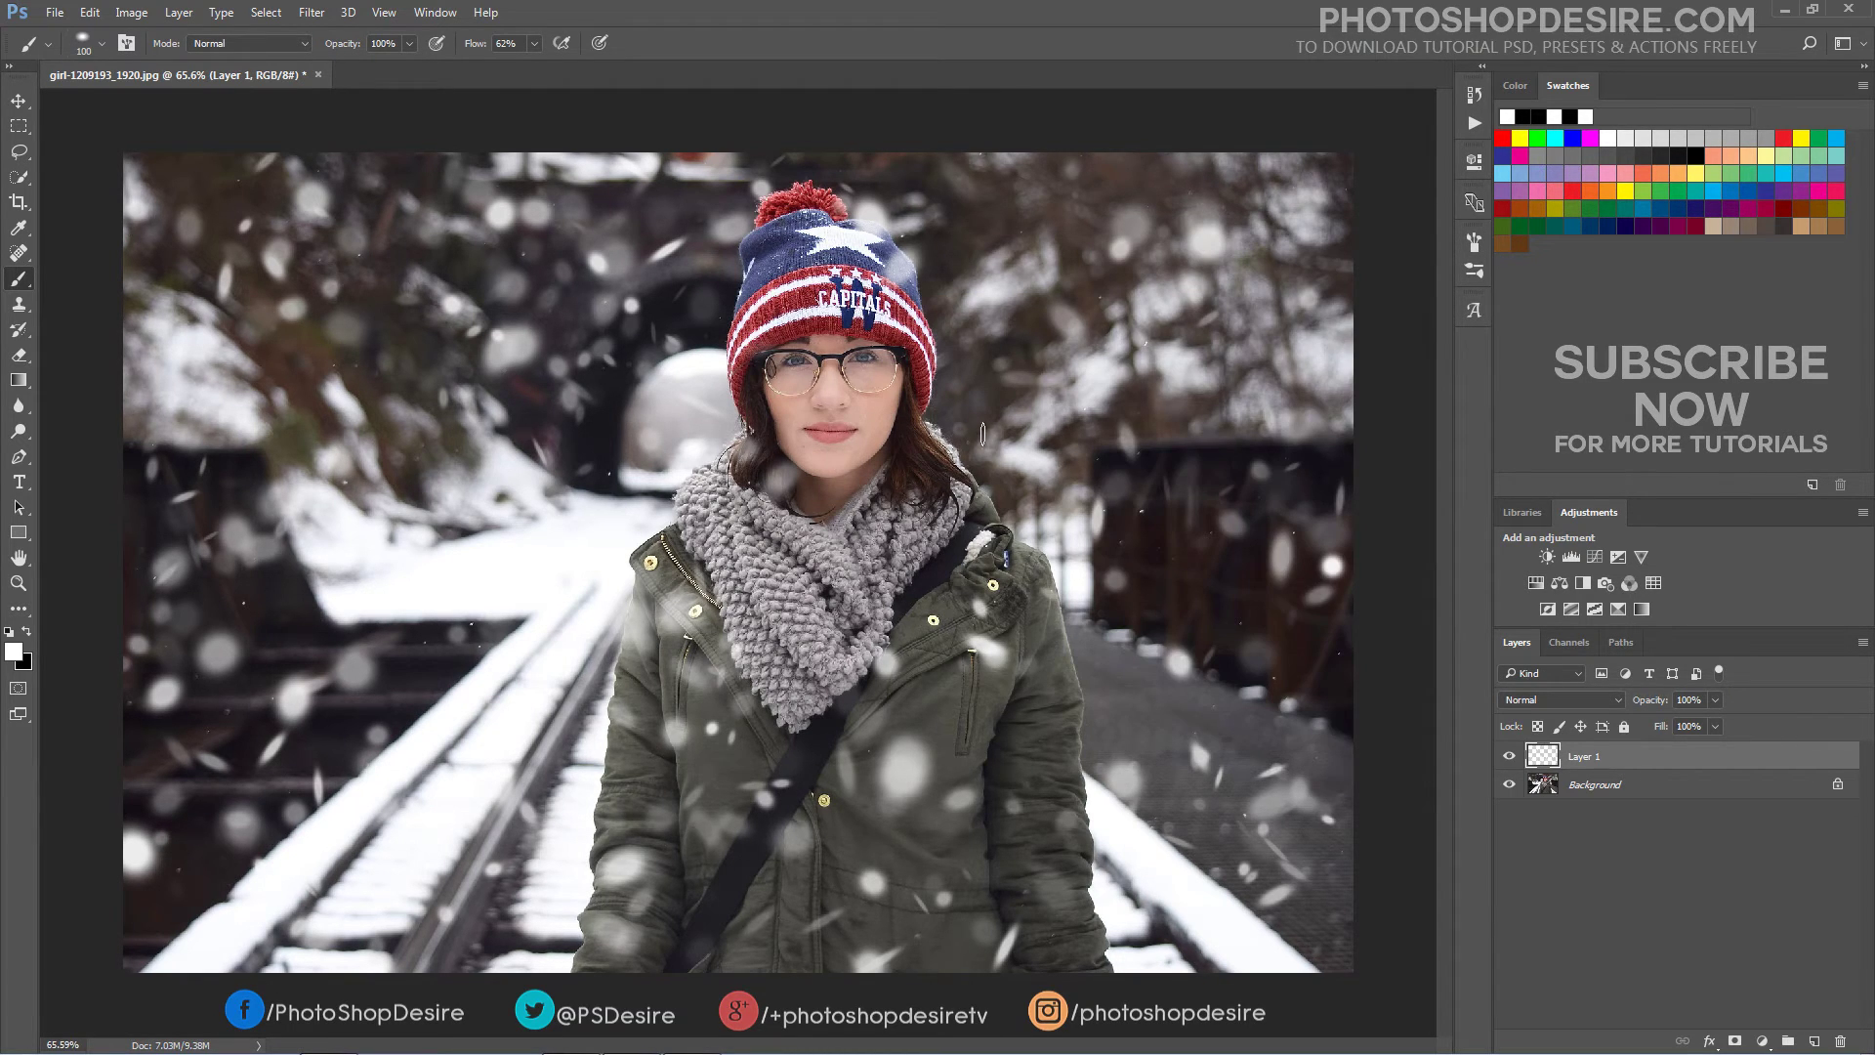
# Add a new empty layer above Layer 1 for the snow on the woman
pyautogui.scroll(3, 928, 354)
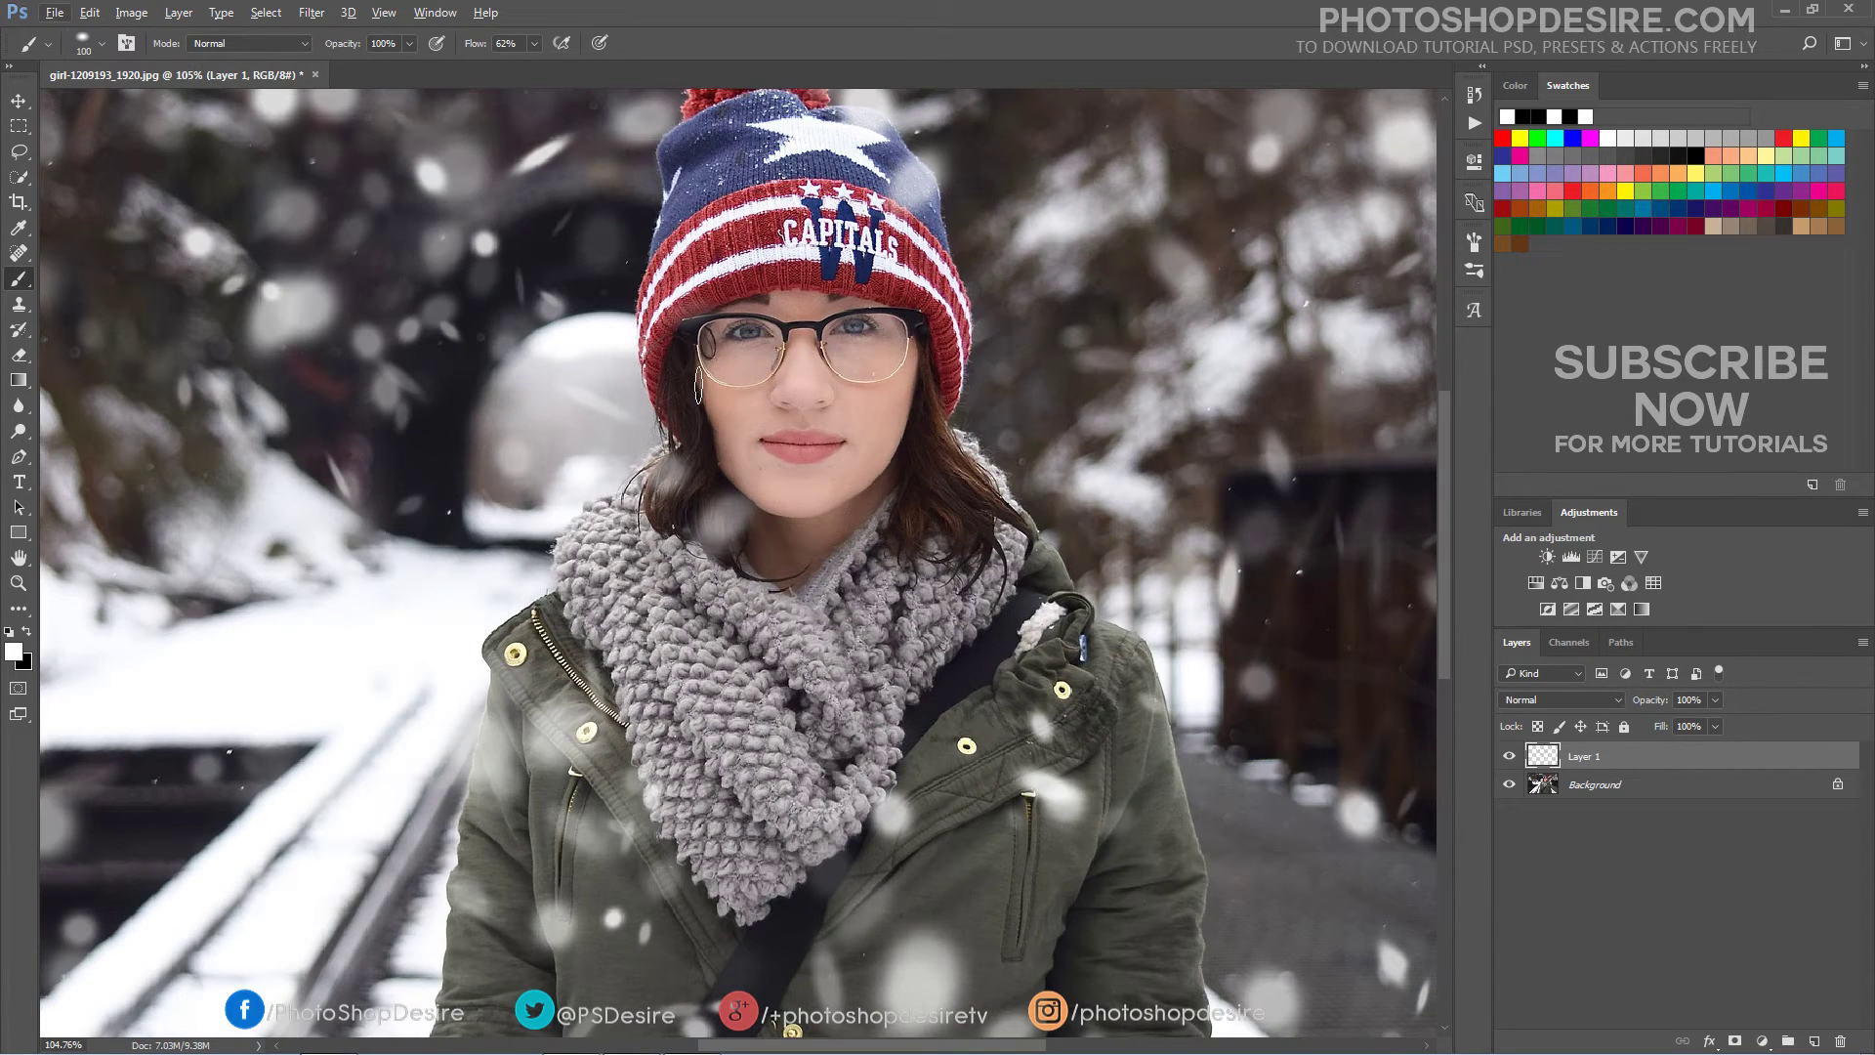
pyautogui.scroll(1, 830, 347)
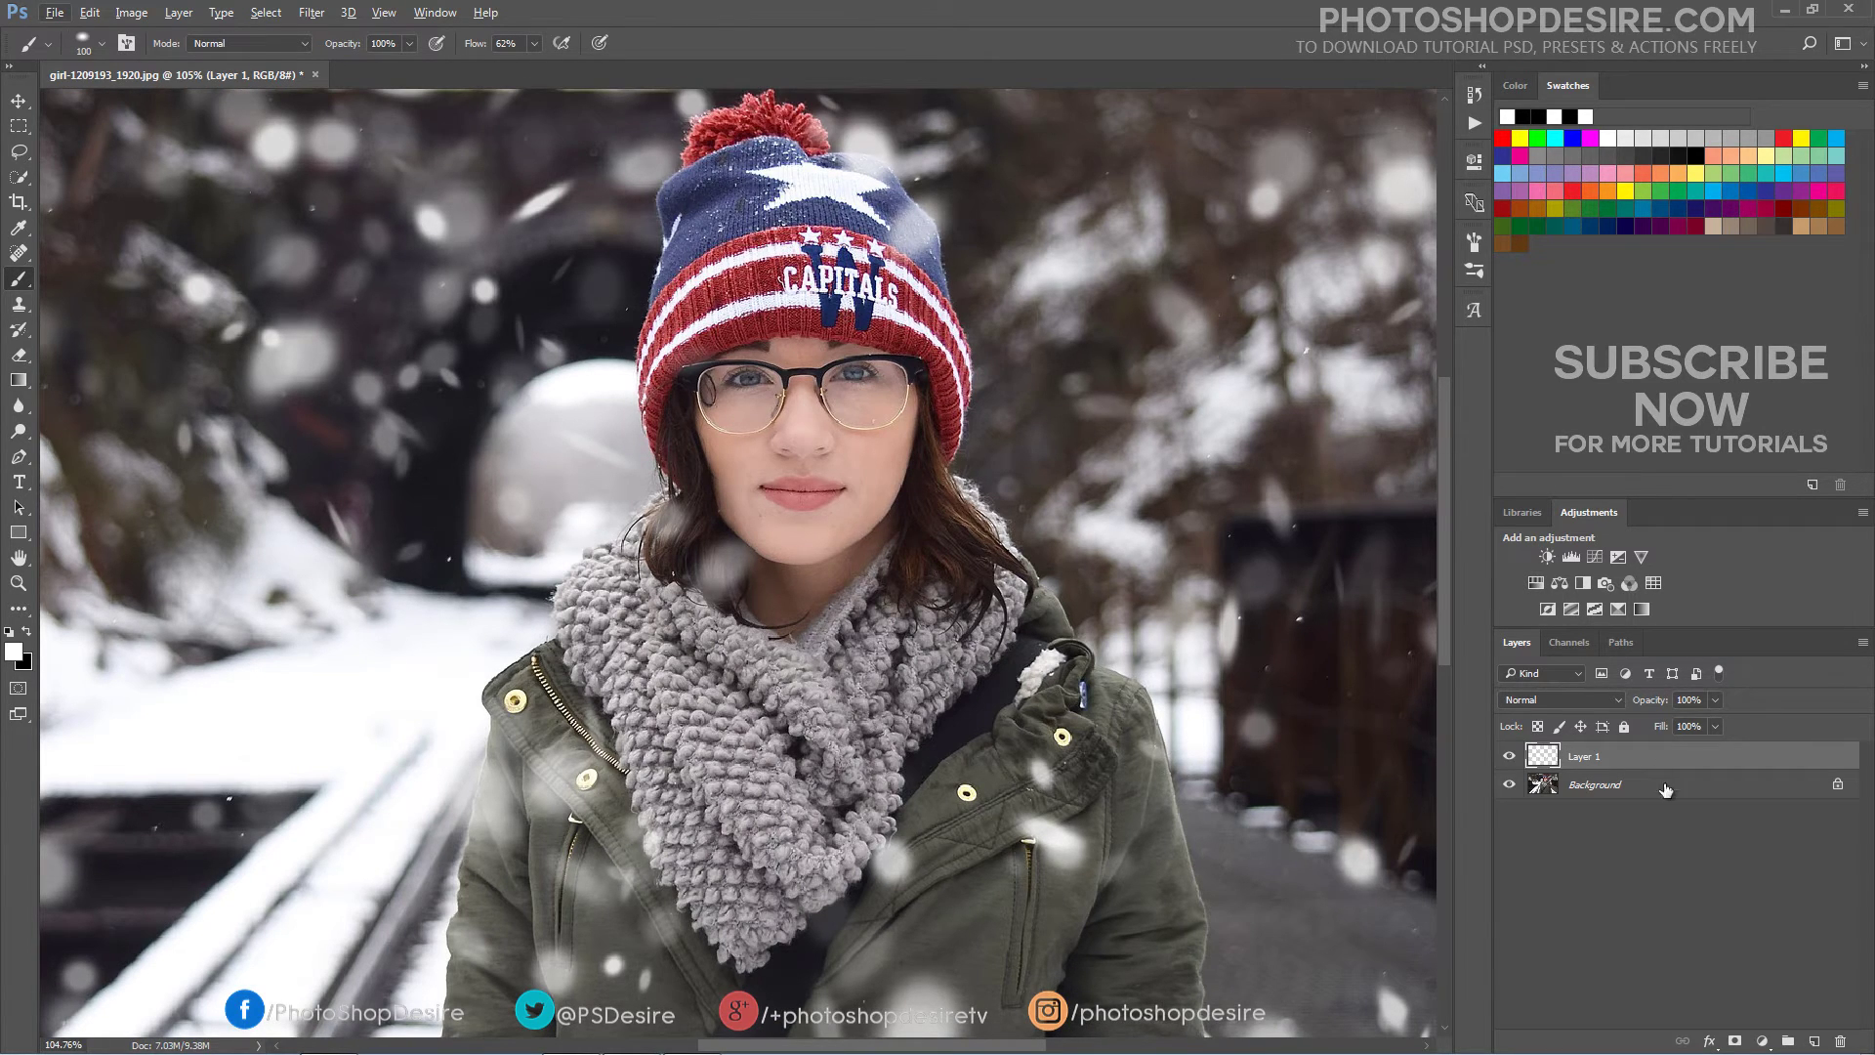
pyautogui.click(1815, 1041)
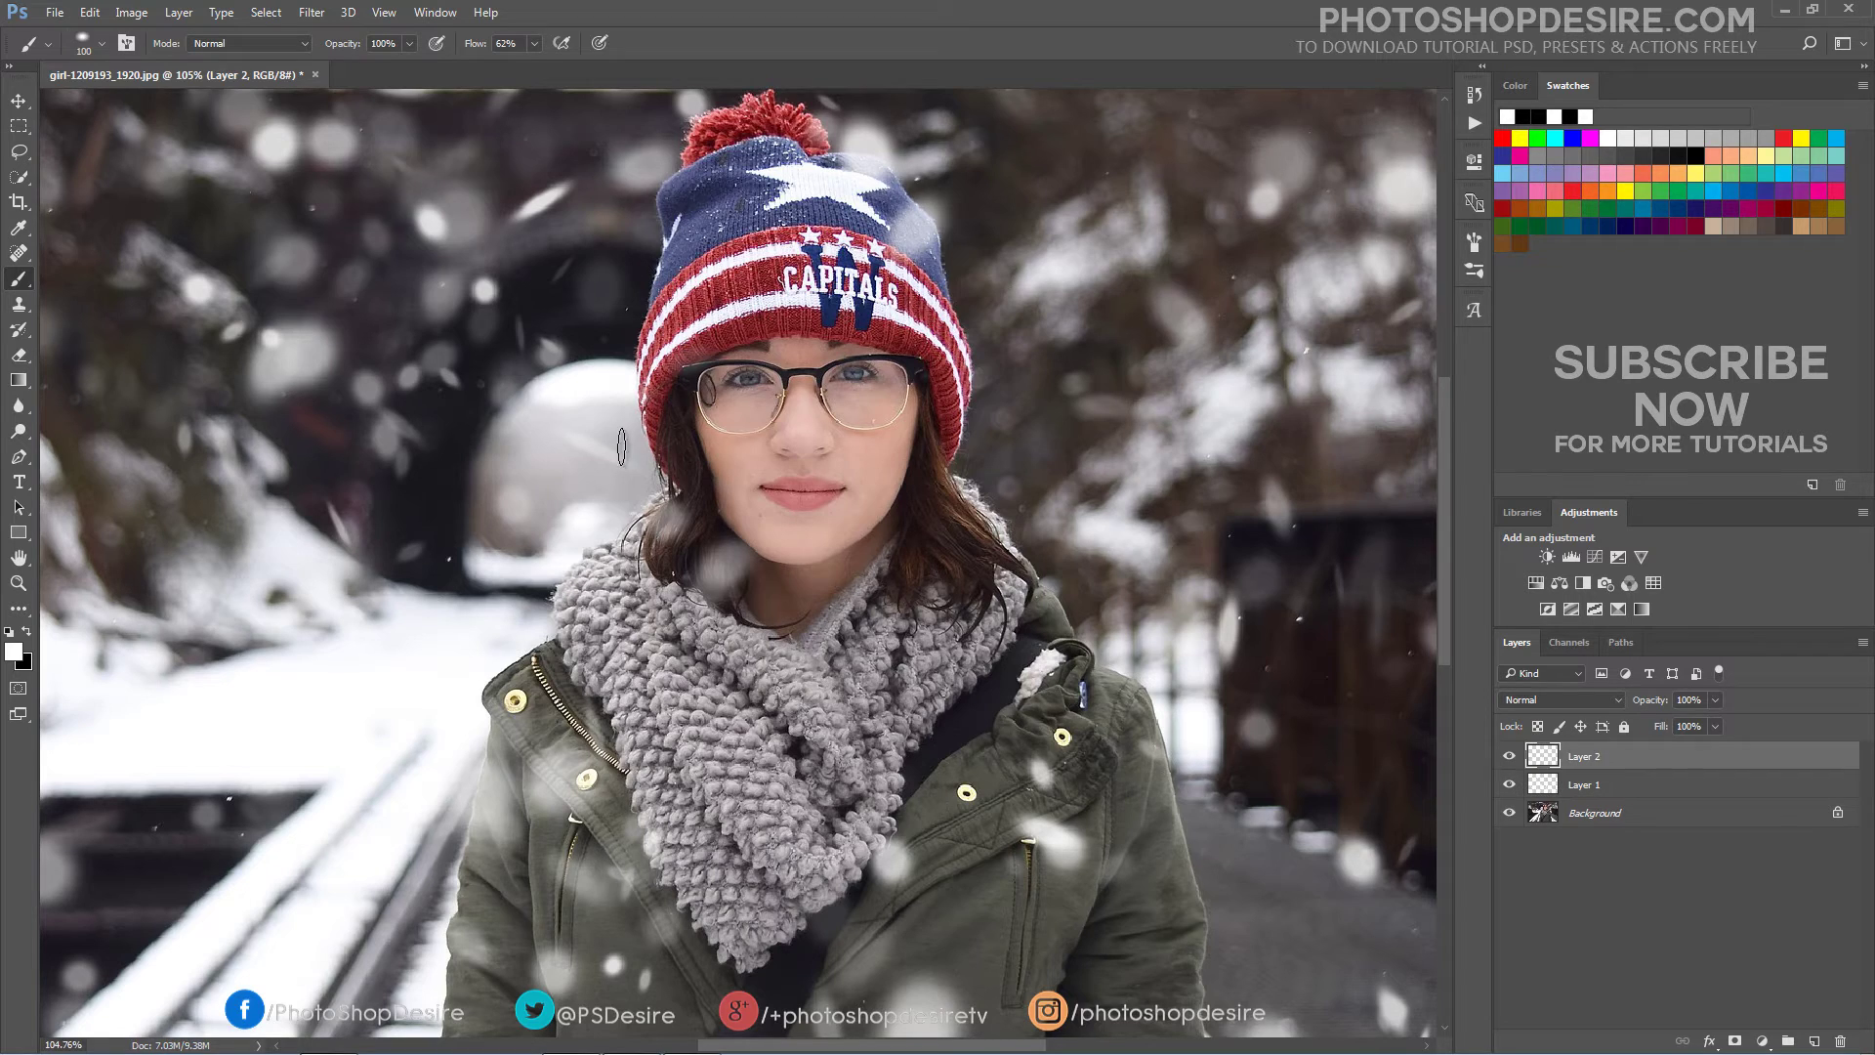
# Set the brush tip size to 10 px and its spacing to 1000%
pyautogui.click(128, 44)
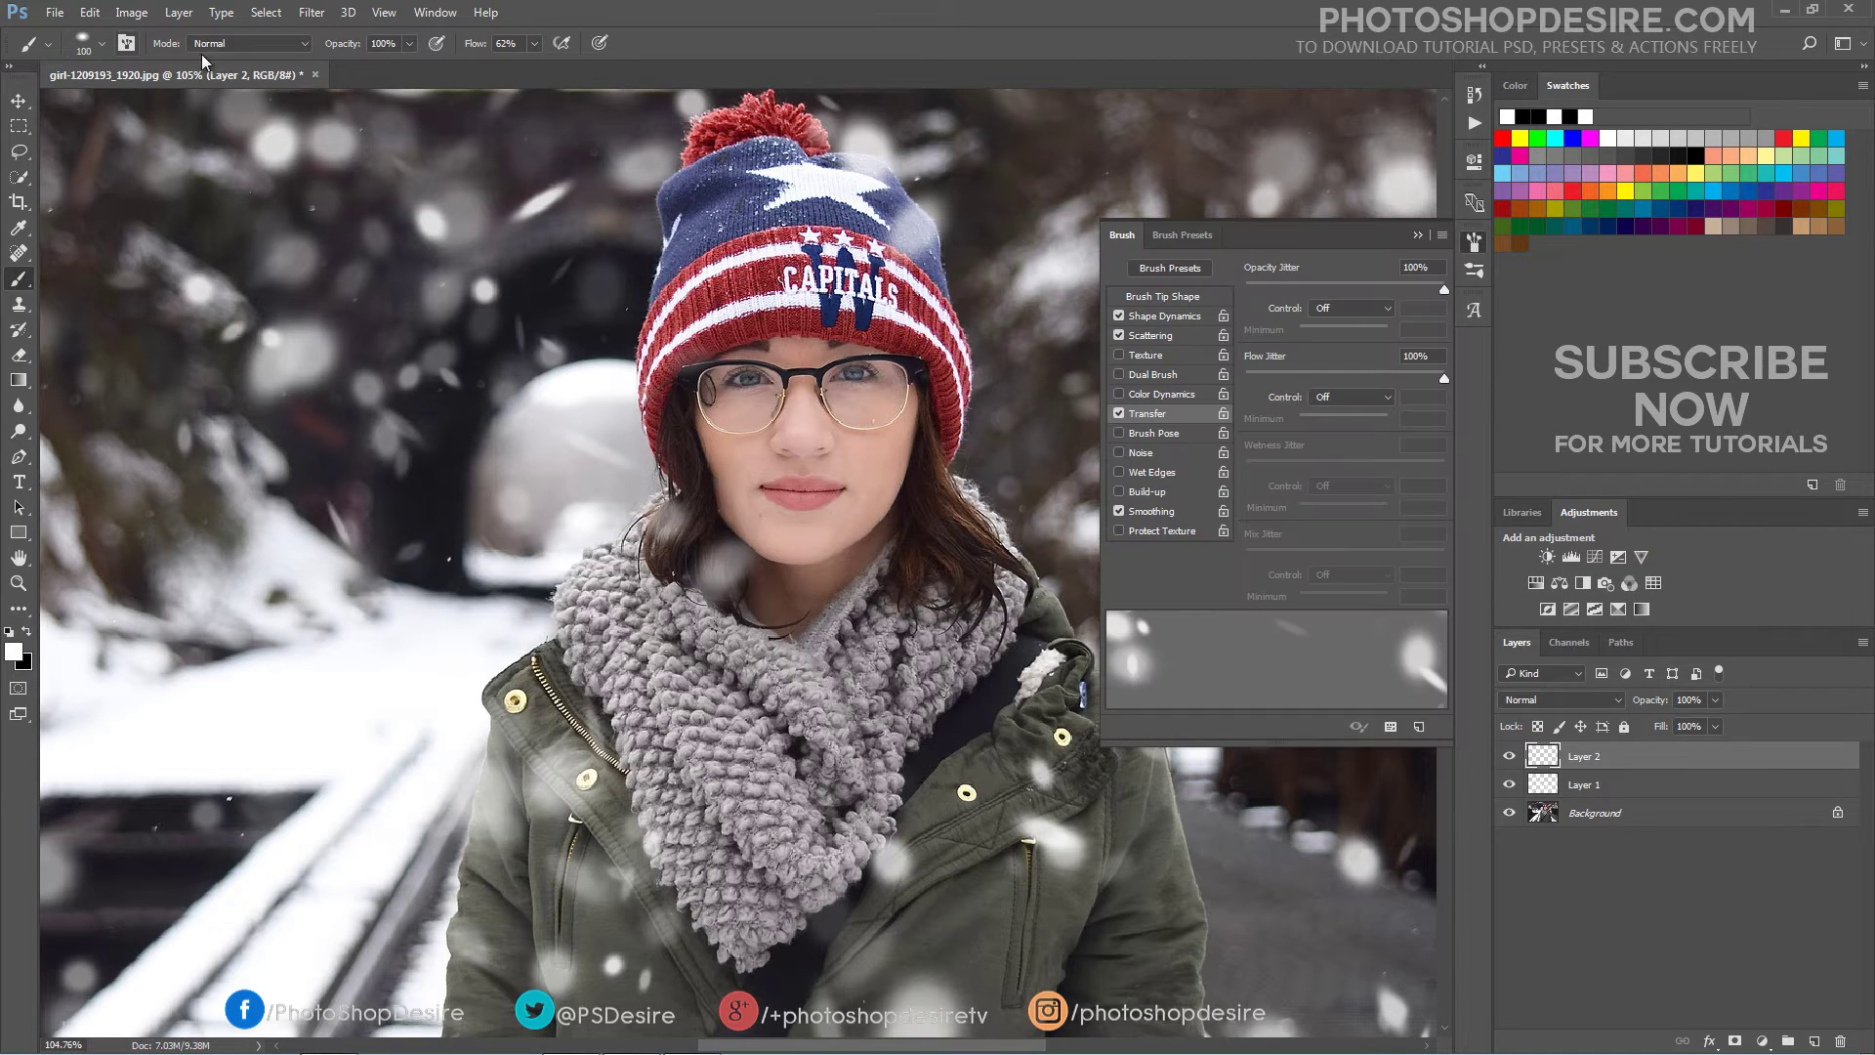
pyautogui.click(1166, 295)
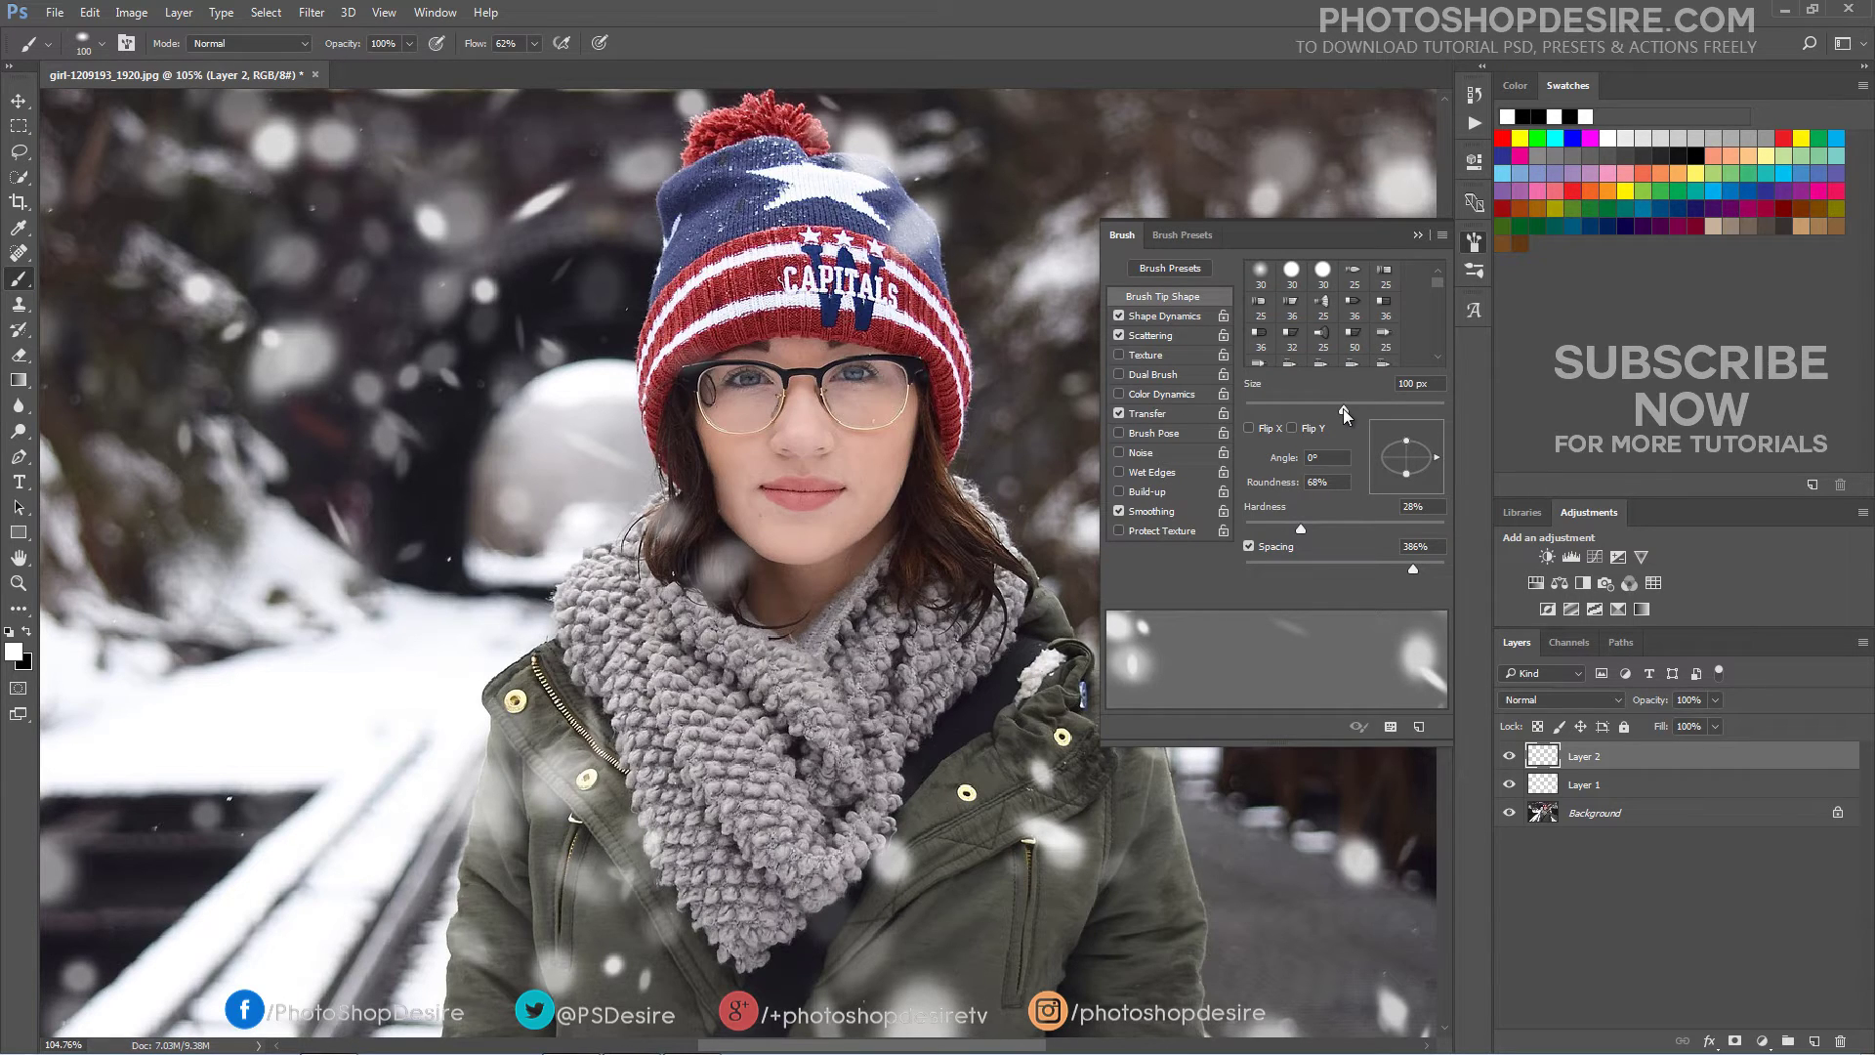
pyautogui.moveTo(1343, 408); pyautogui.dragTo(1254, 407)
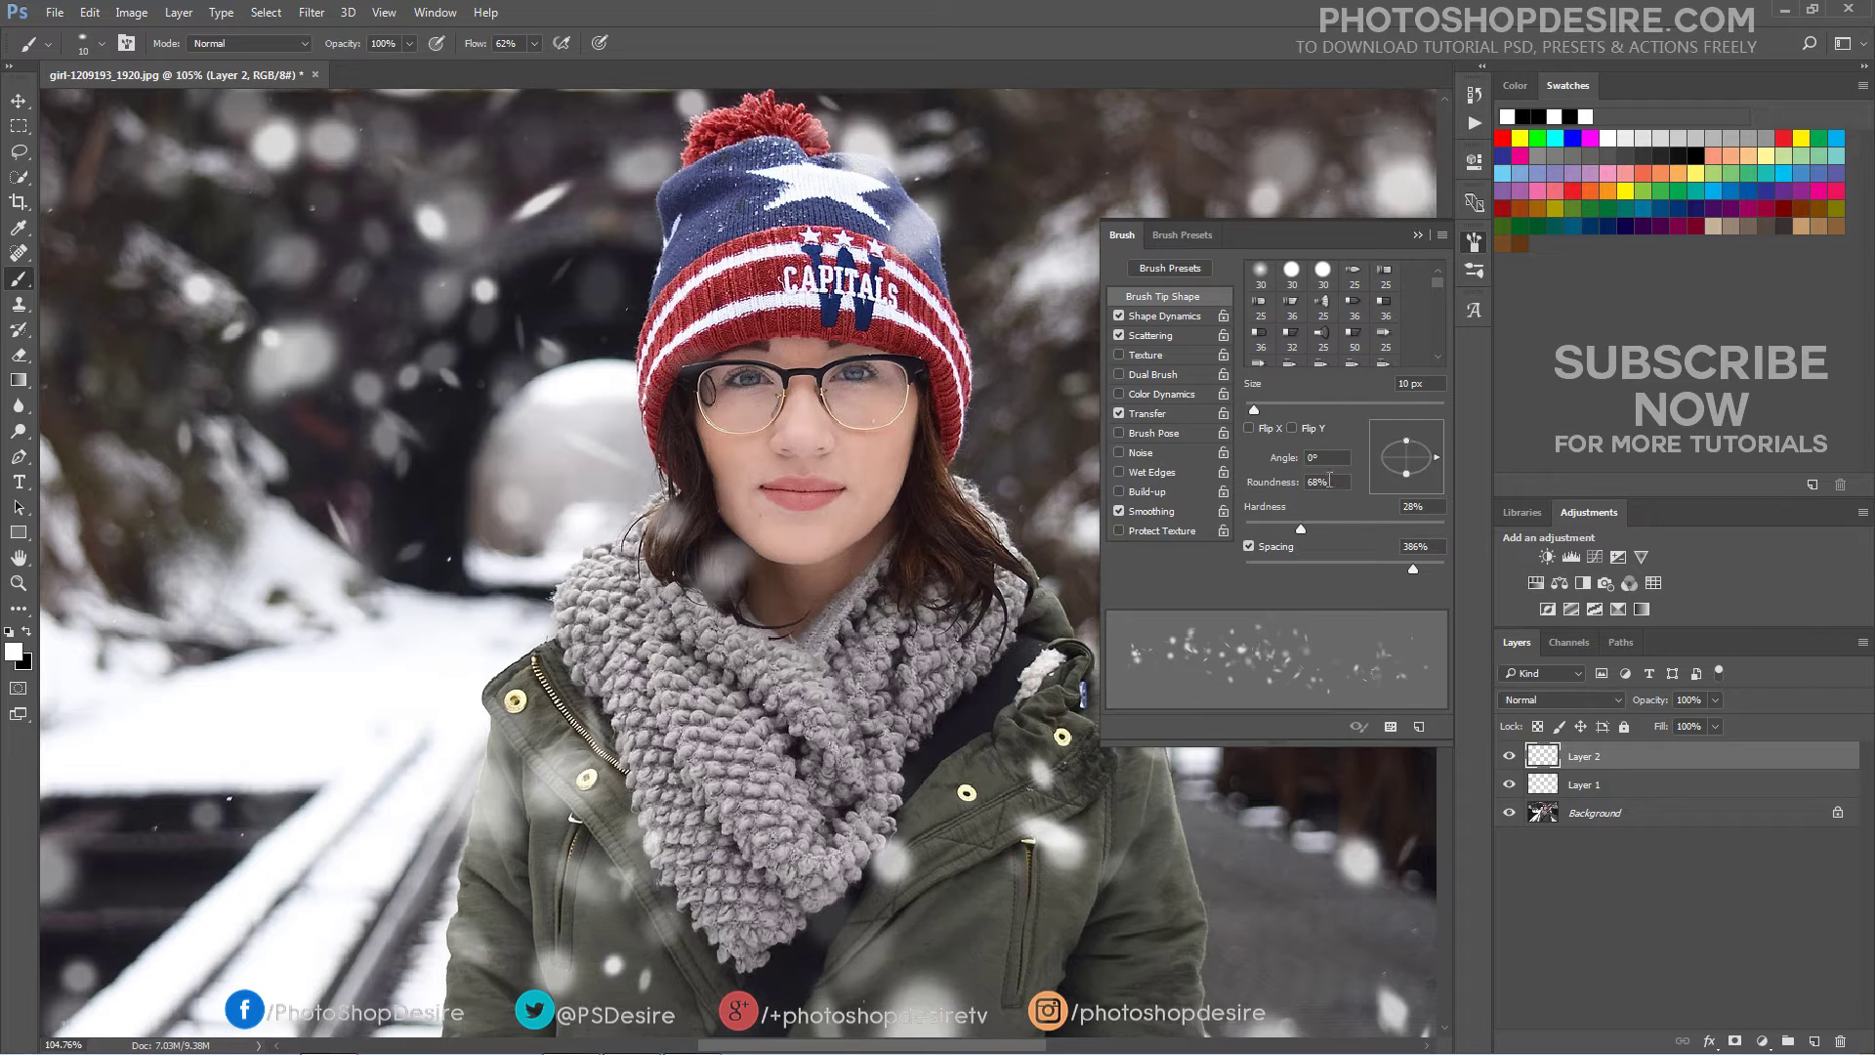
pyautogui.moveTo(1415, 572); pyautogui.dragTo(1439, 574)
pyautogui.click(1474, 241)
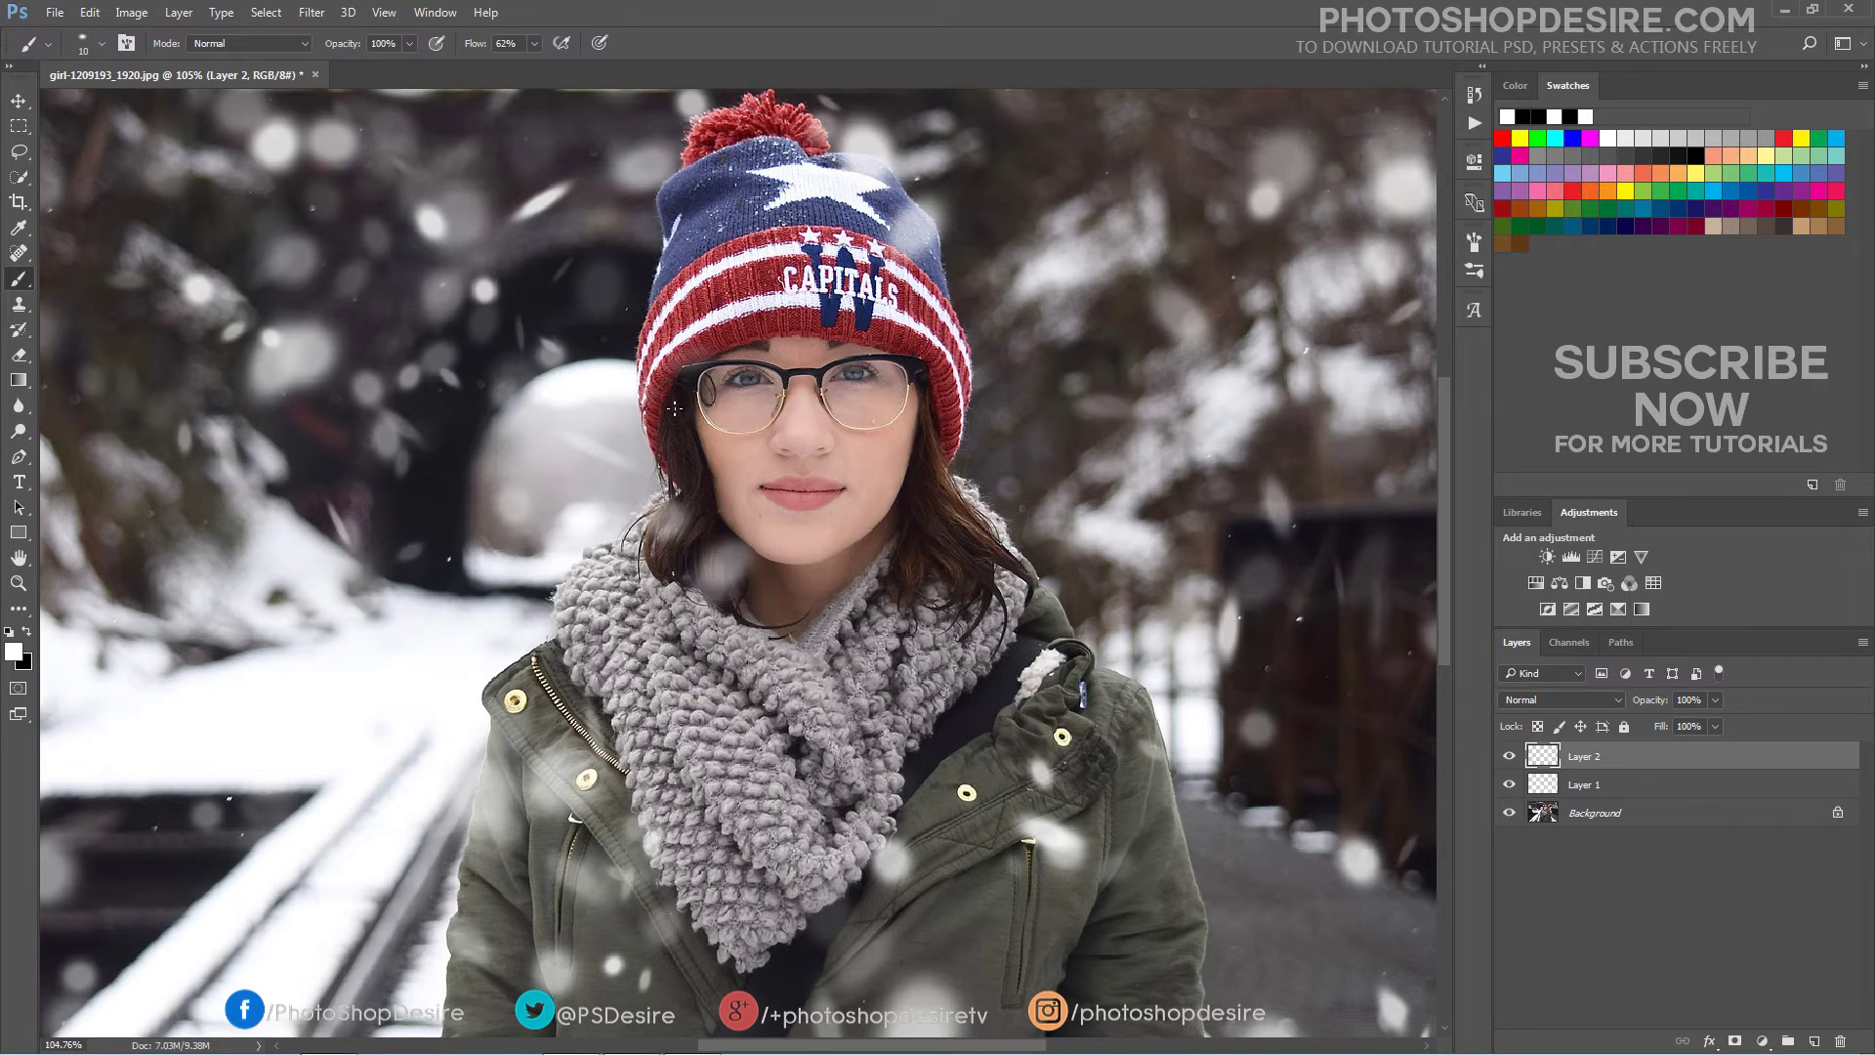
# Paint fine white snowflakes over the woman's hair, hat, bag strap and jacket on Layer 2
pyautogui.moveTo(680, 445); pyautogui.dragTo(672, 564)
pyautogui.click(680, 513)
pyautogui.click(674, 434)
pyautogui.click(685, 488)
pyautogui.keyDown('alt'); pyautogui.scroll(-1, 764, 478); pyautogui.keyUp('alt')
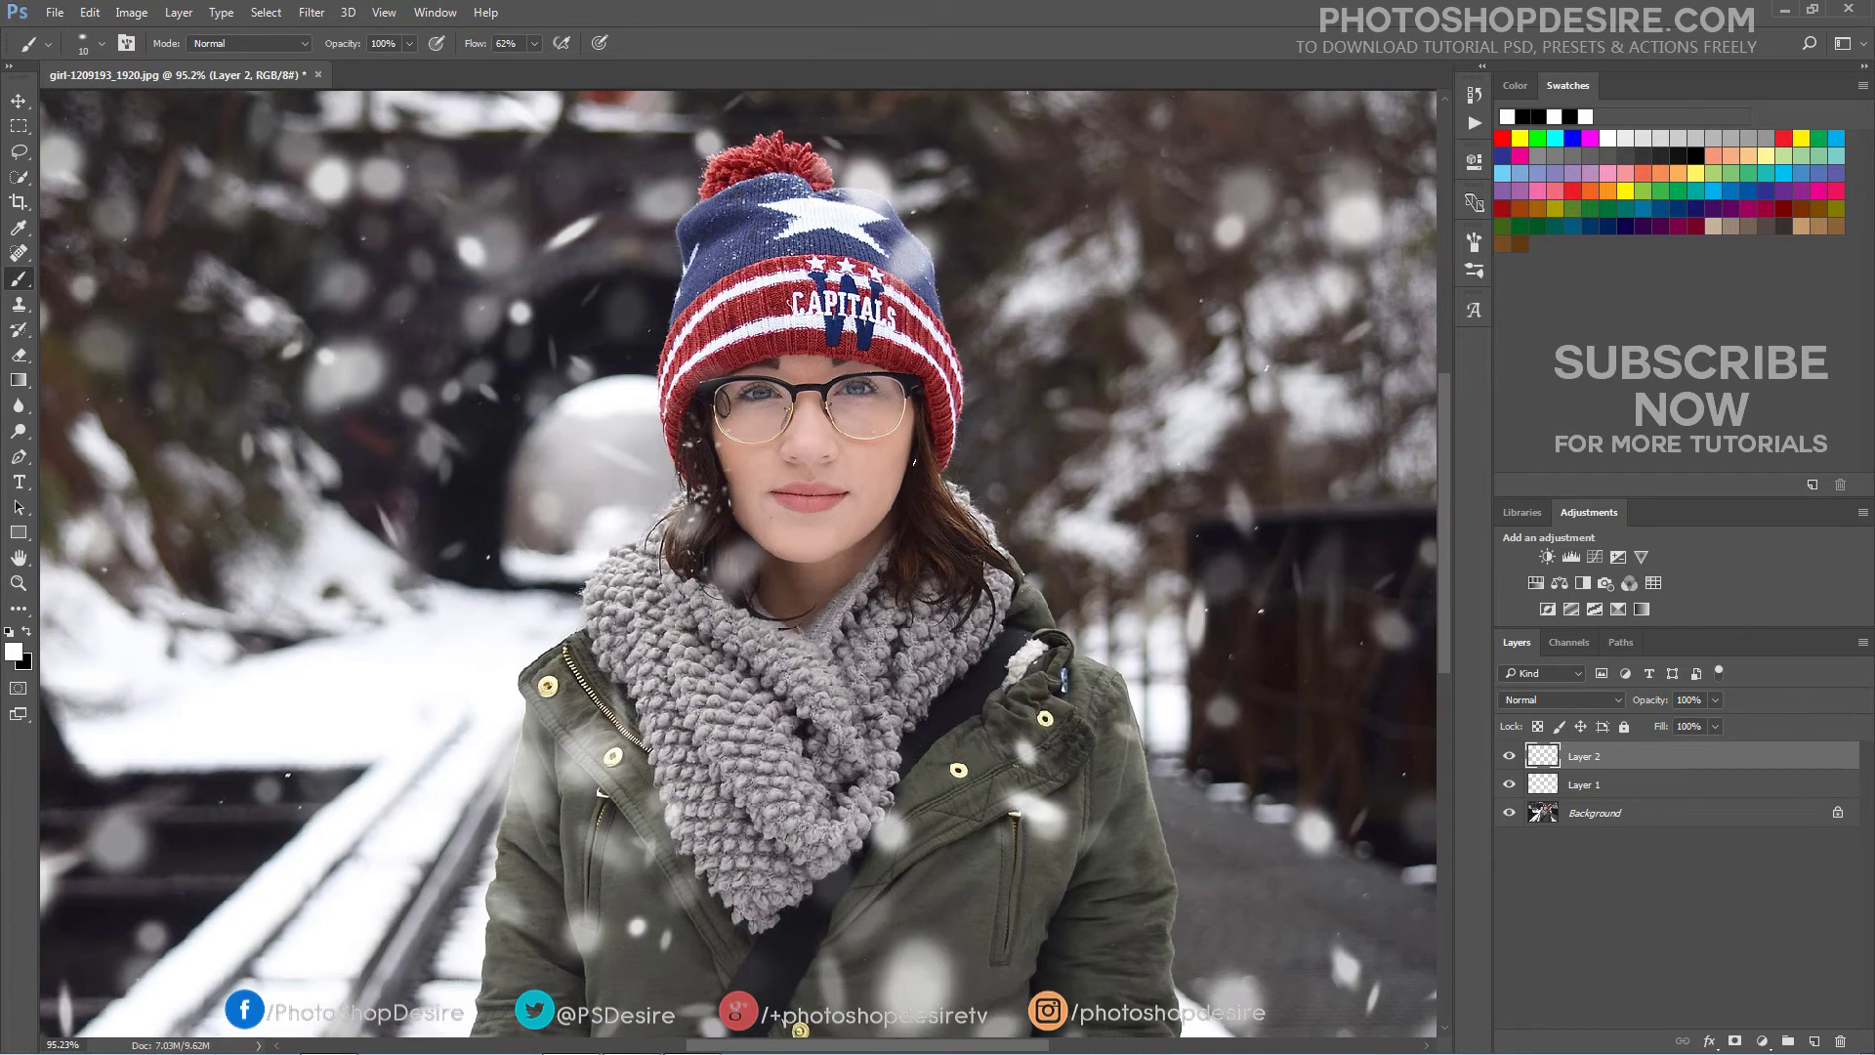
pyautogui.moveTo(935, 475); pyautogui.dragTo(917, 491)
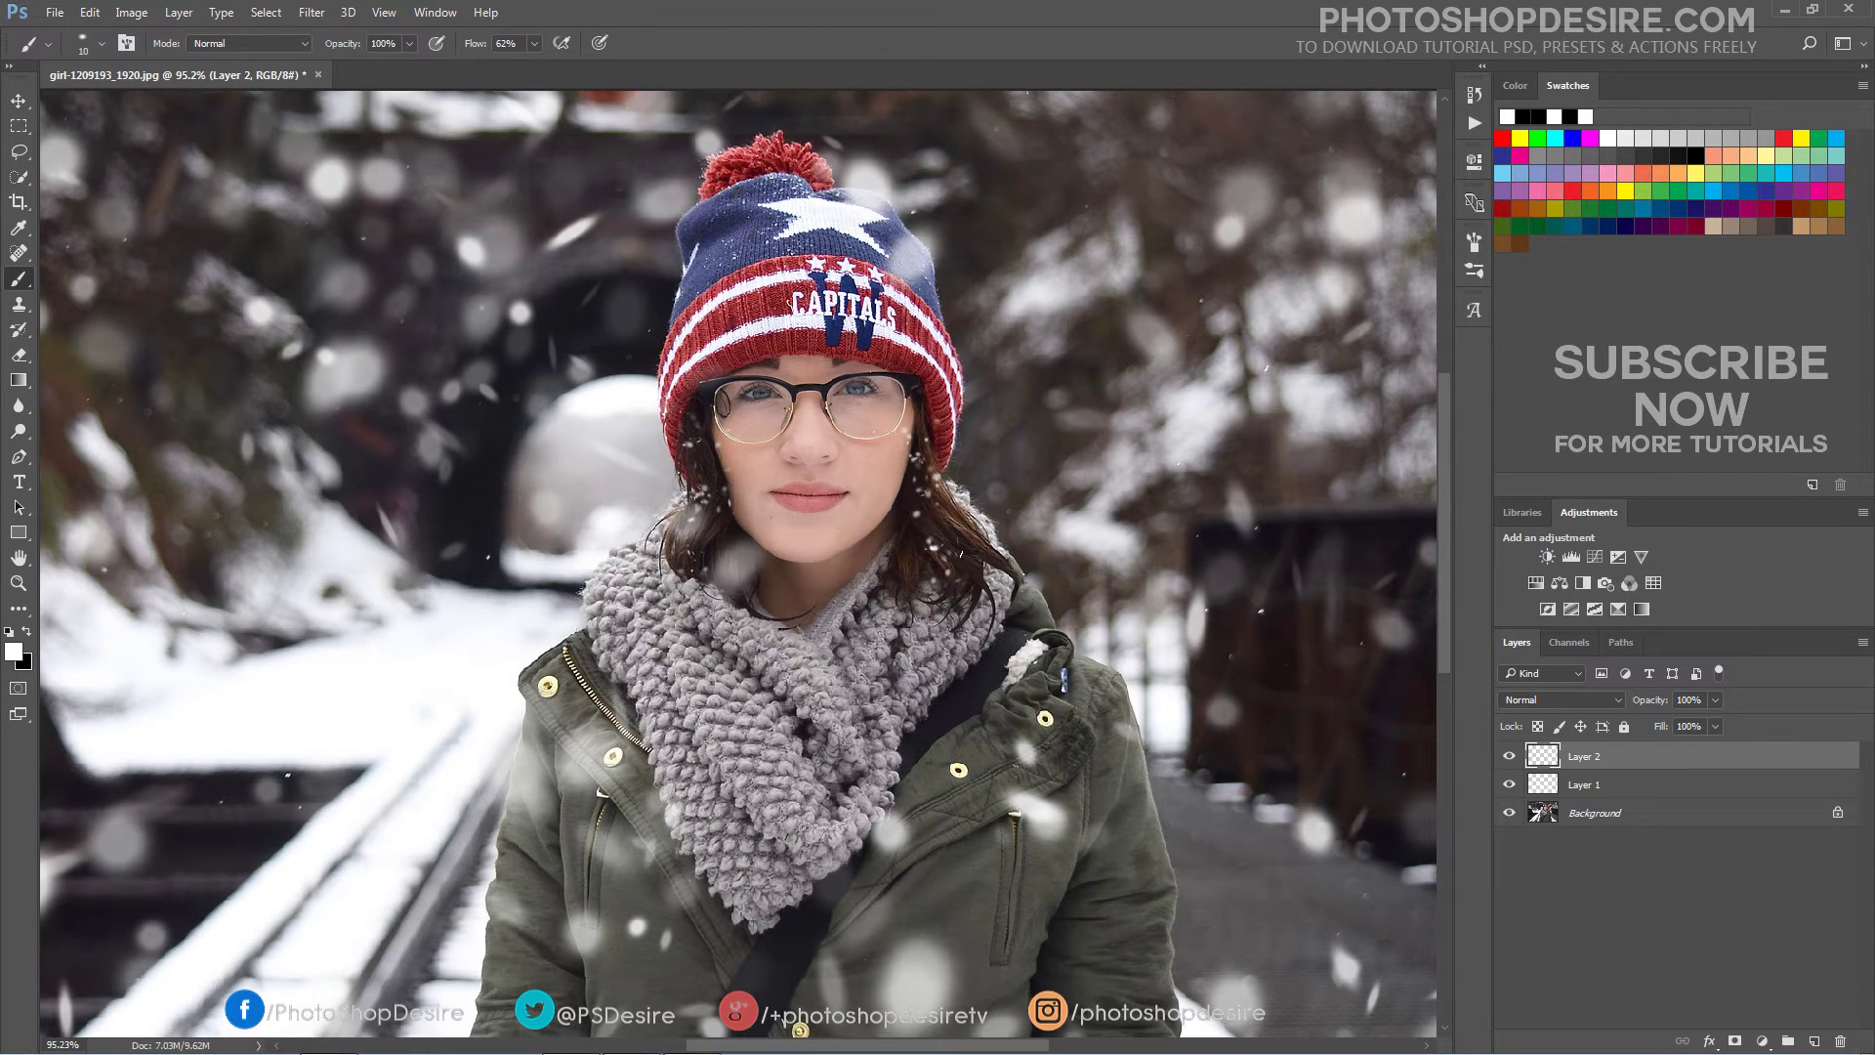
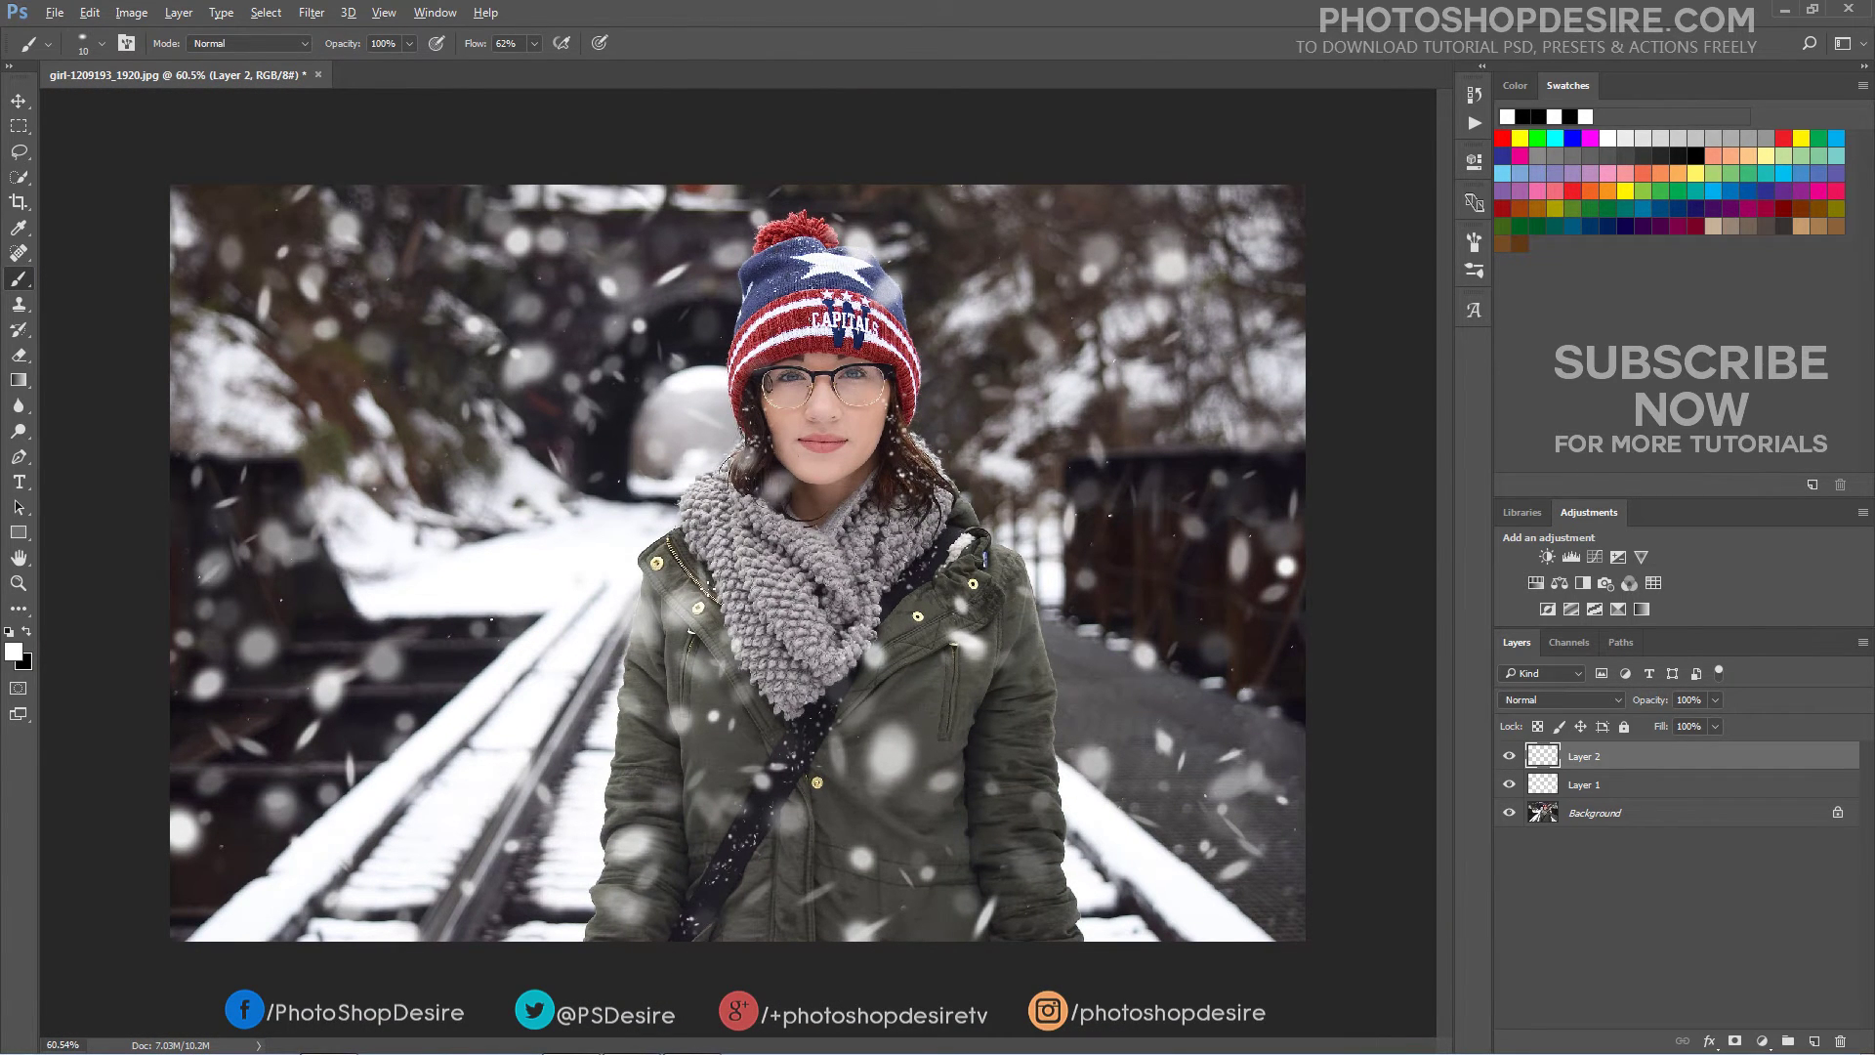
pyautogui.scroll(1, 737, 567)
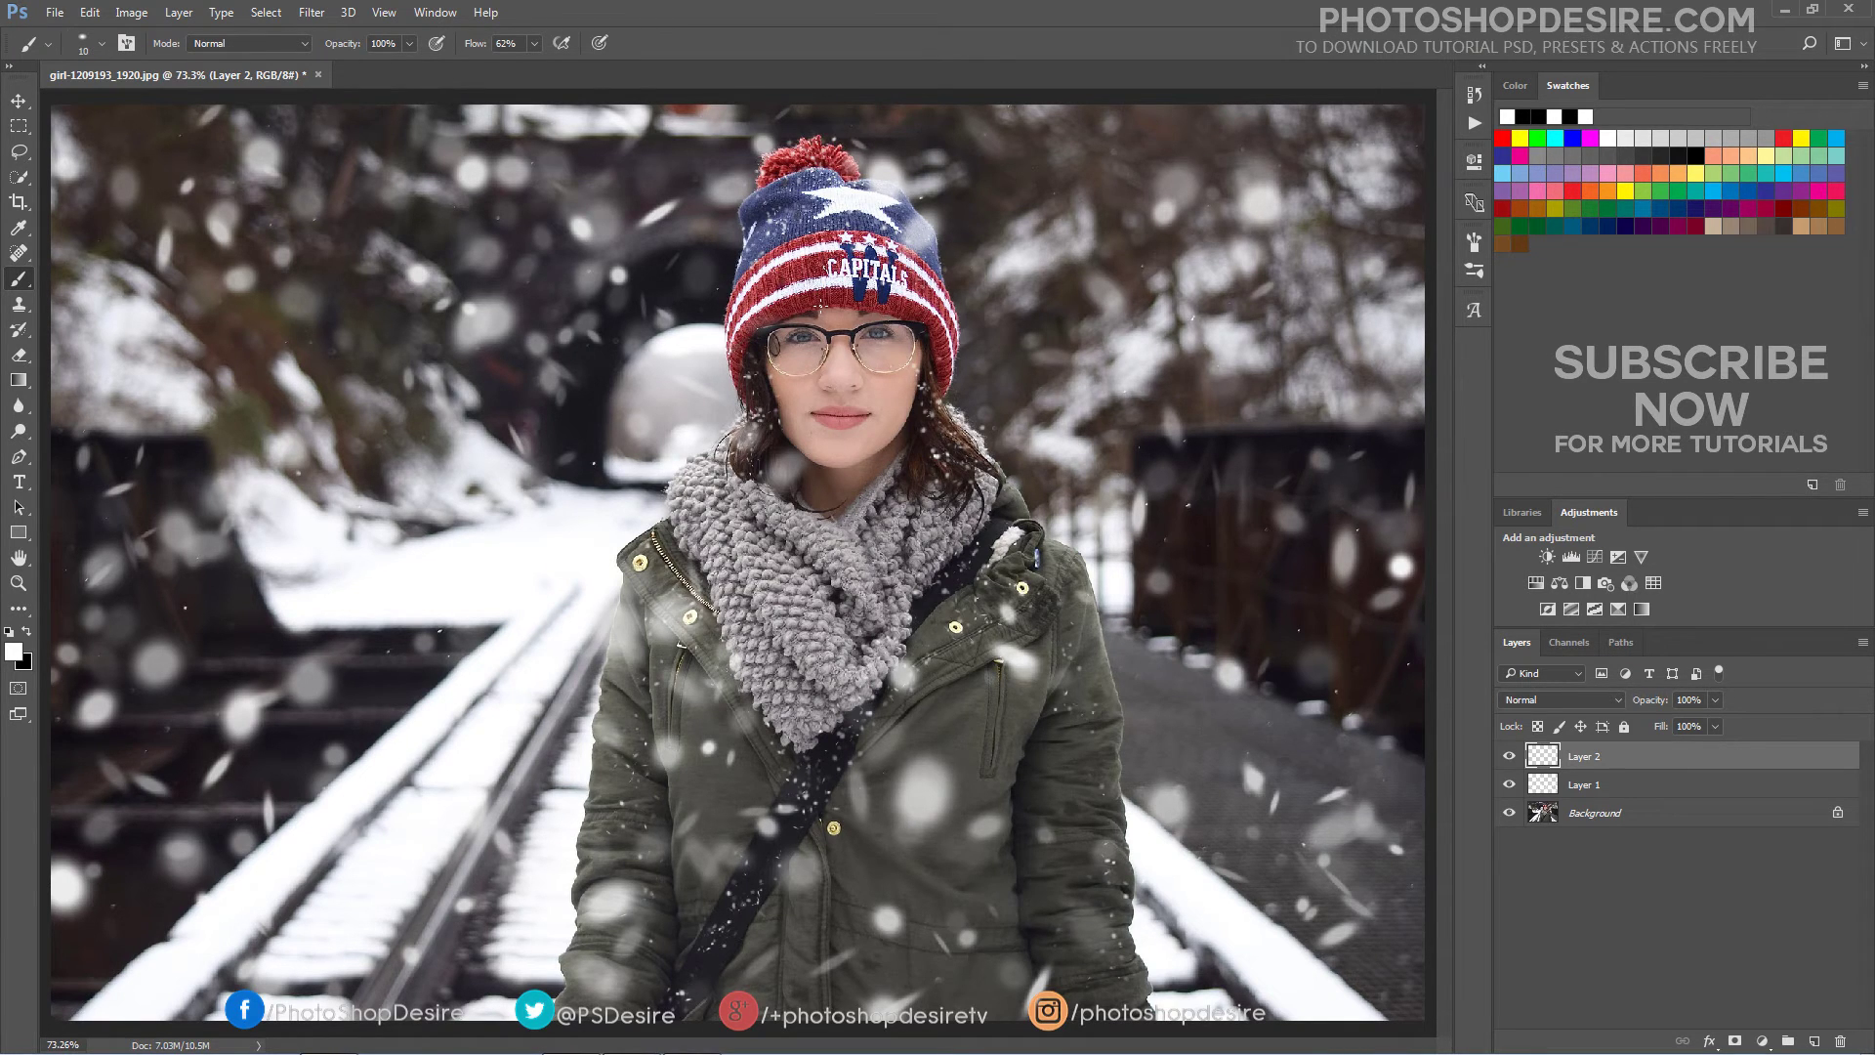
pyautogui.scroll(3, 812, 304)
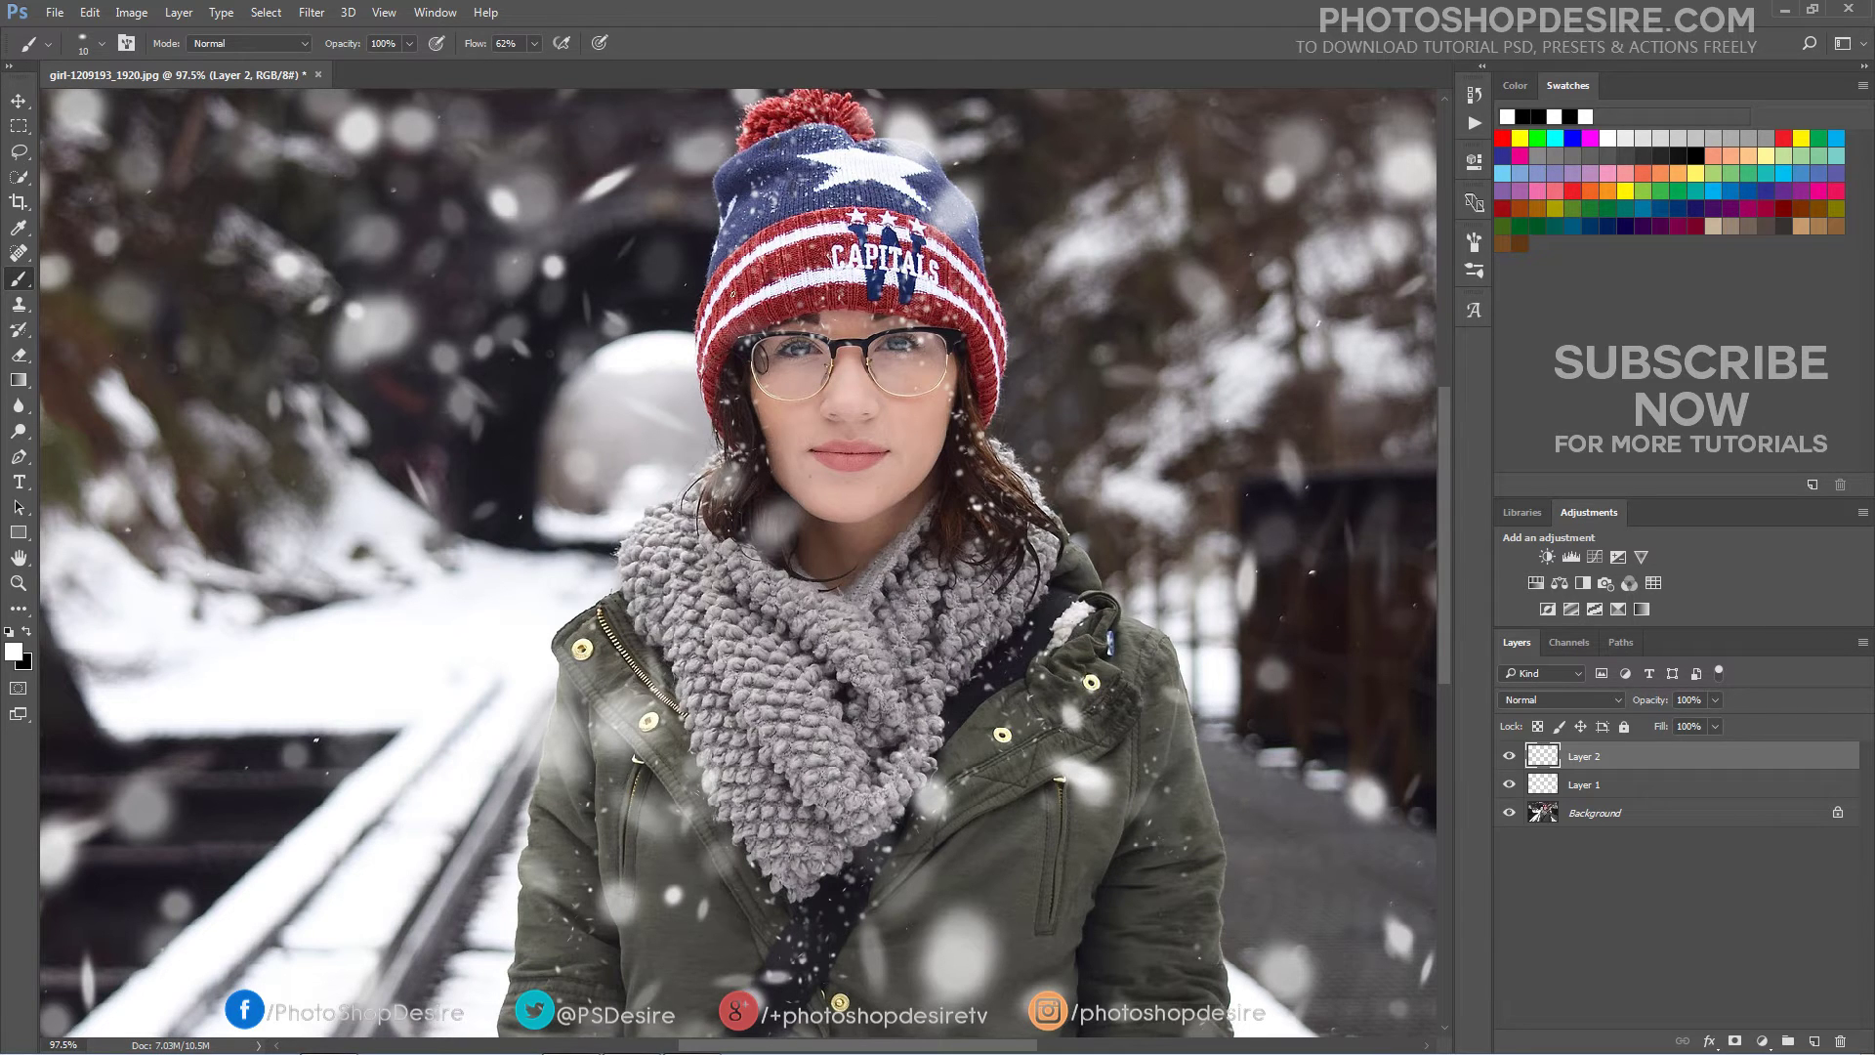
pyautogui.hotkey('ctrl', '0')
pyautogui.hotkey('ctrl', '+')
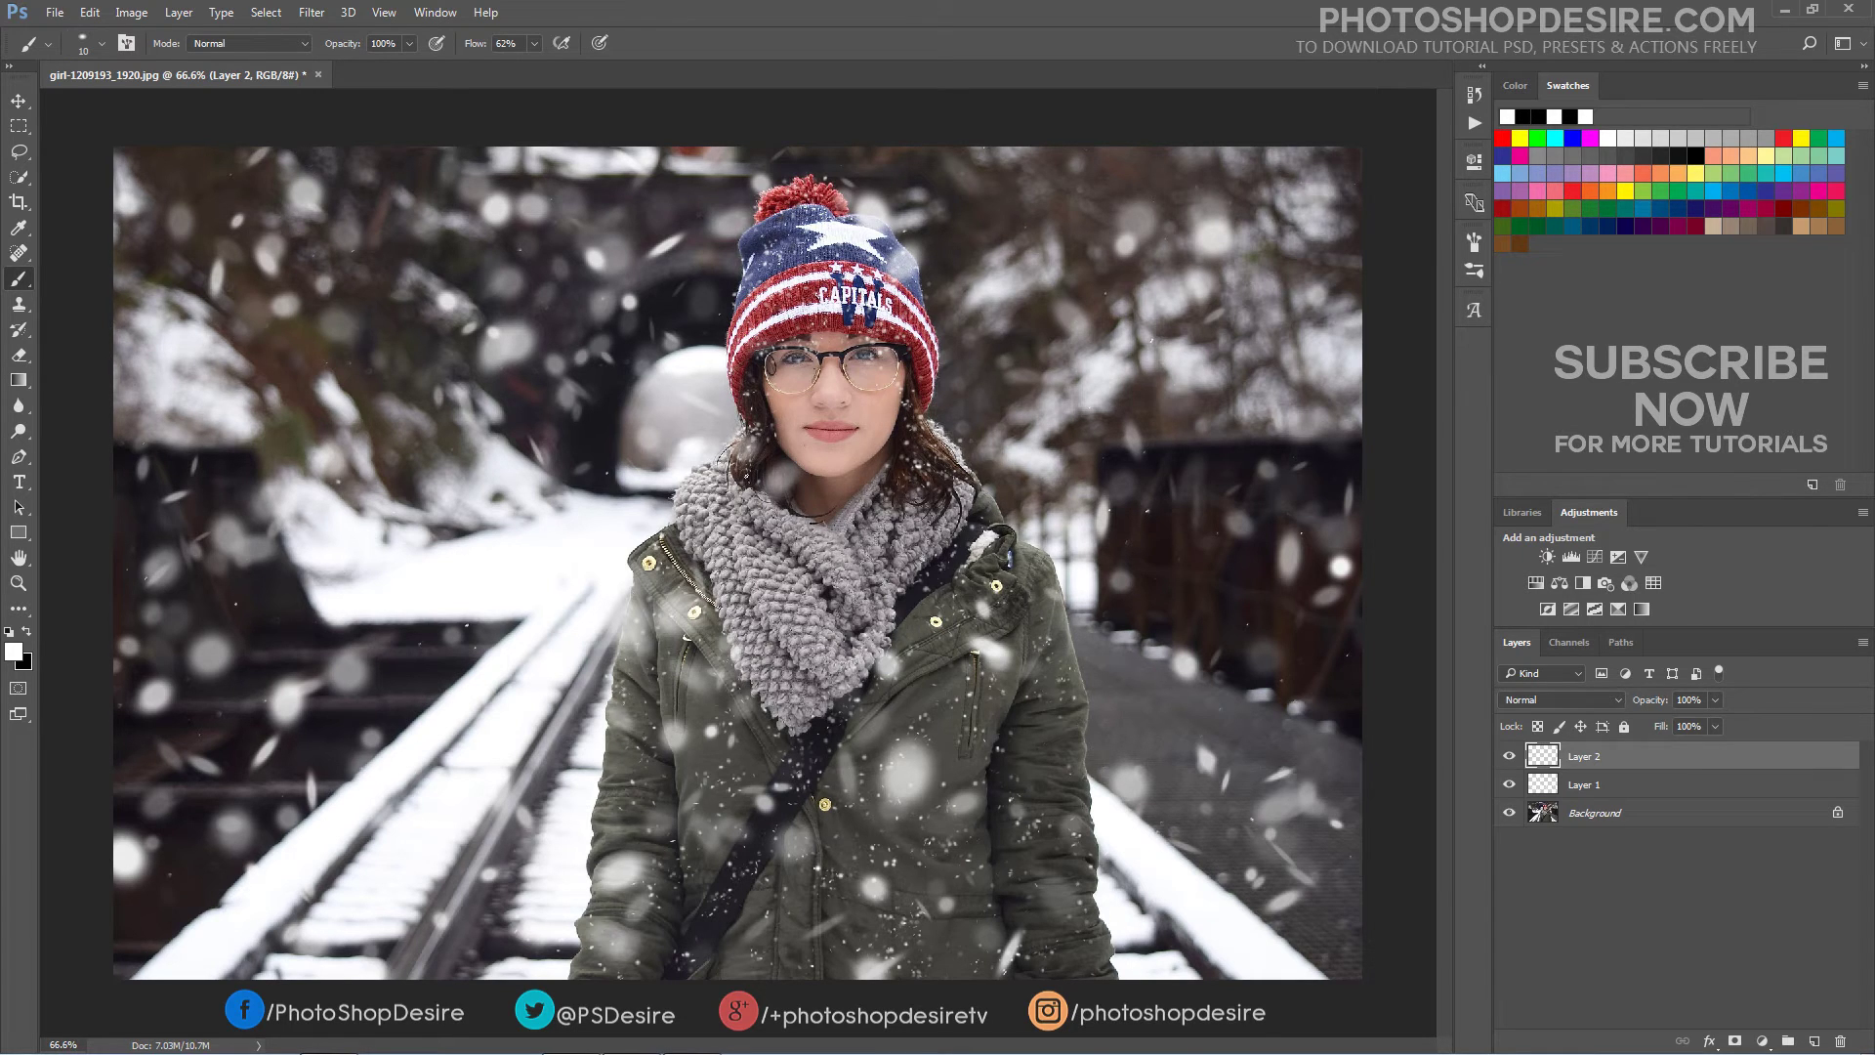
pyautogui.scroll(-2, 882, 378)
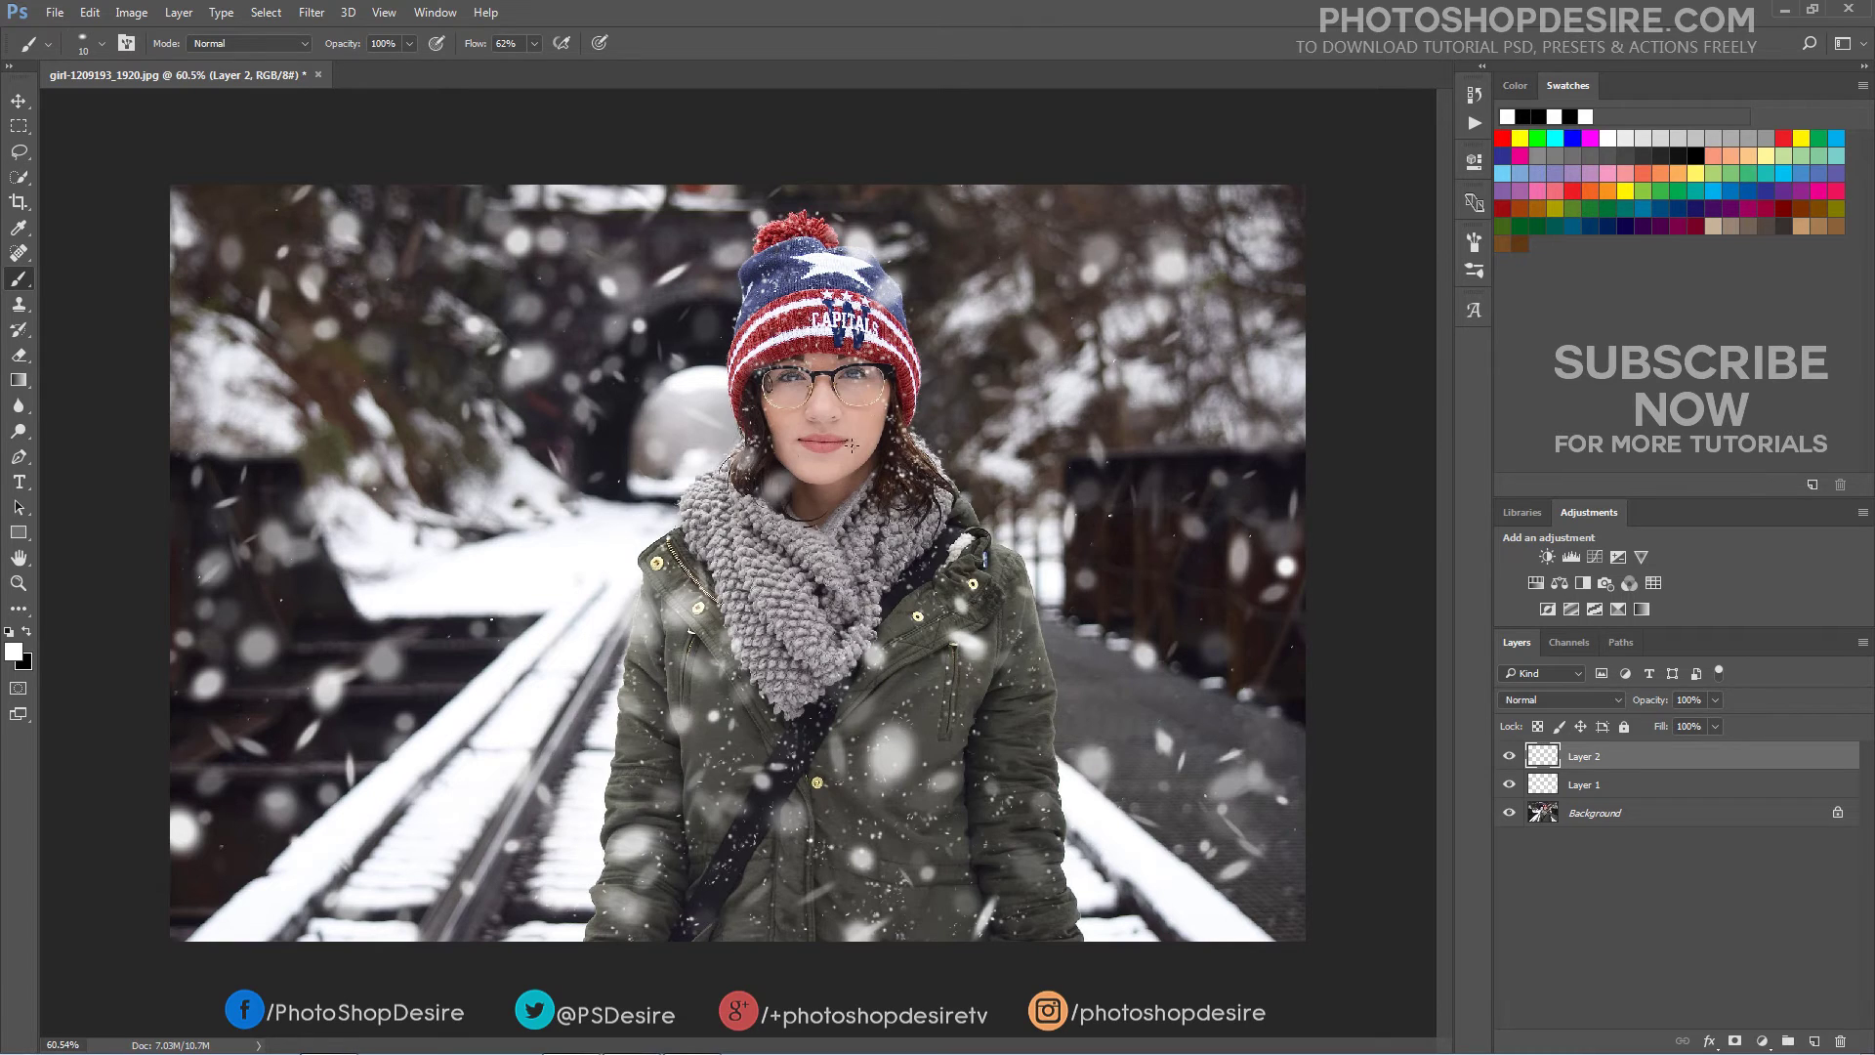
# Compare the photo with and without Layer 2, and with and without Layer 1
pyautogui.click(1511, 756)
pyautogui.click(1511, 756)
pyautogui.click(1510, 784)
pyautogui.click(1510, 784)
pyautogui.click(1509, 784)
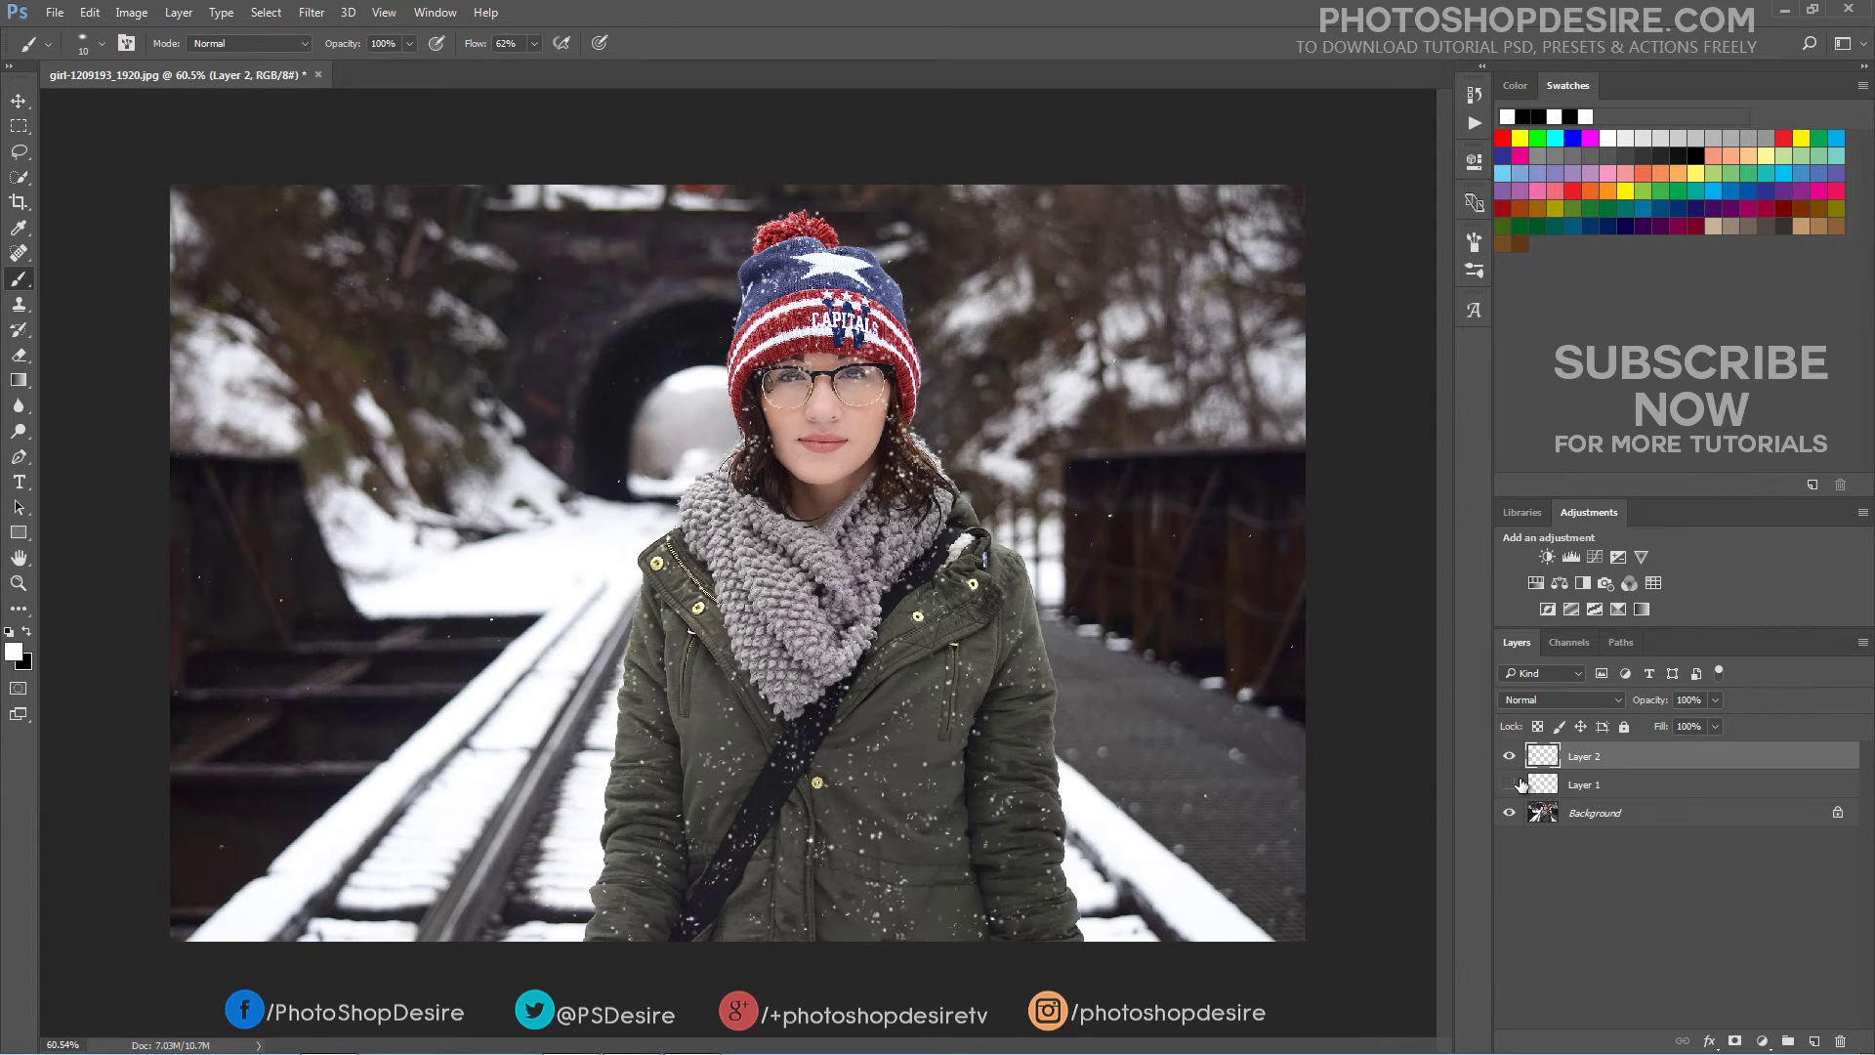
pyautogui.click(1515, 784)
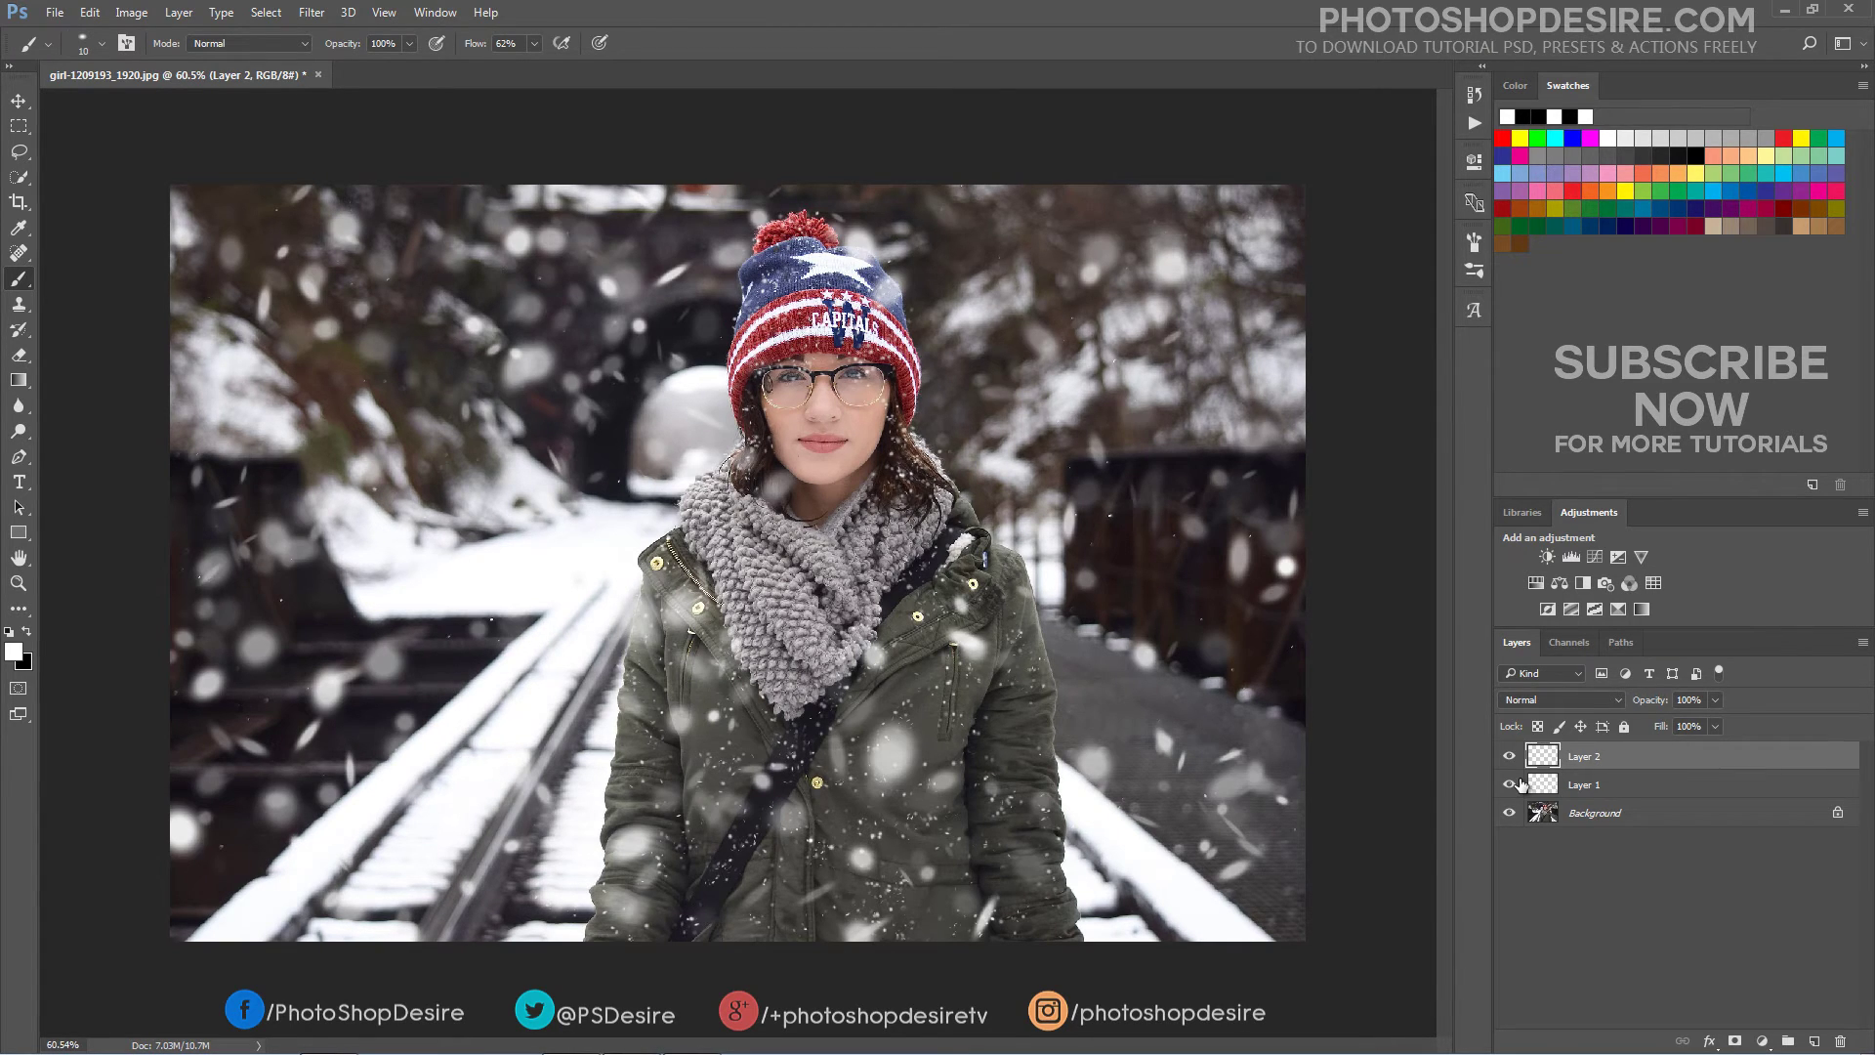
# Rename Layer 2 as "Snow on Person" and Layer 1 as "Snow on Background"
pyautogui.doubleClick(1600, 756)
pyautogui.write('Snow on Person')
pyautogui.click(1614, 891)
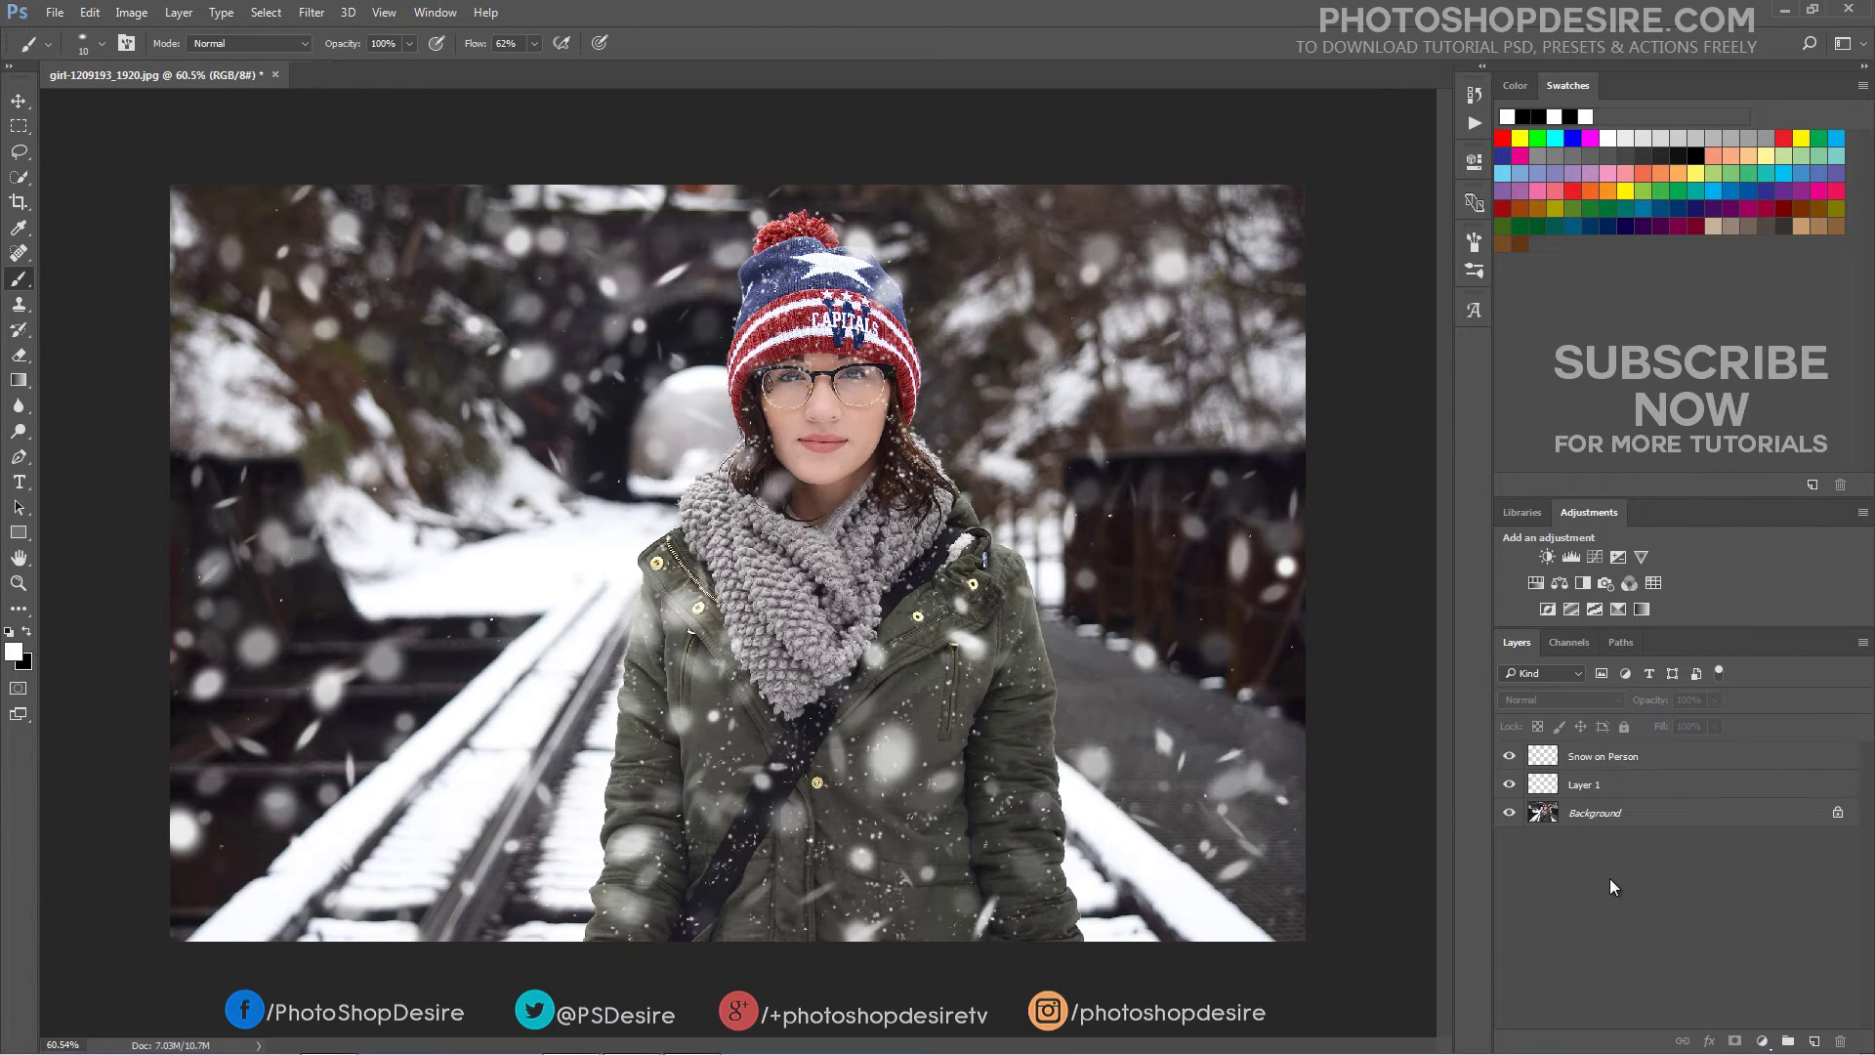
pyautogui.doubleClick(1577, 793)
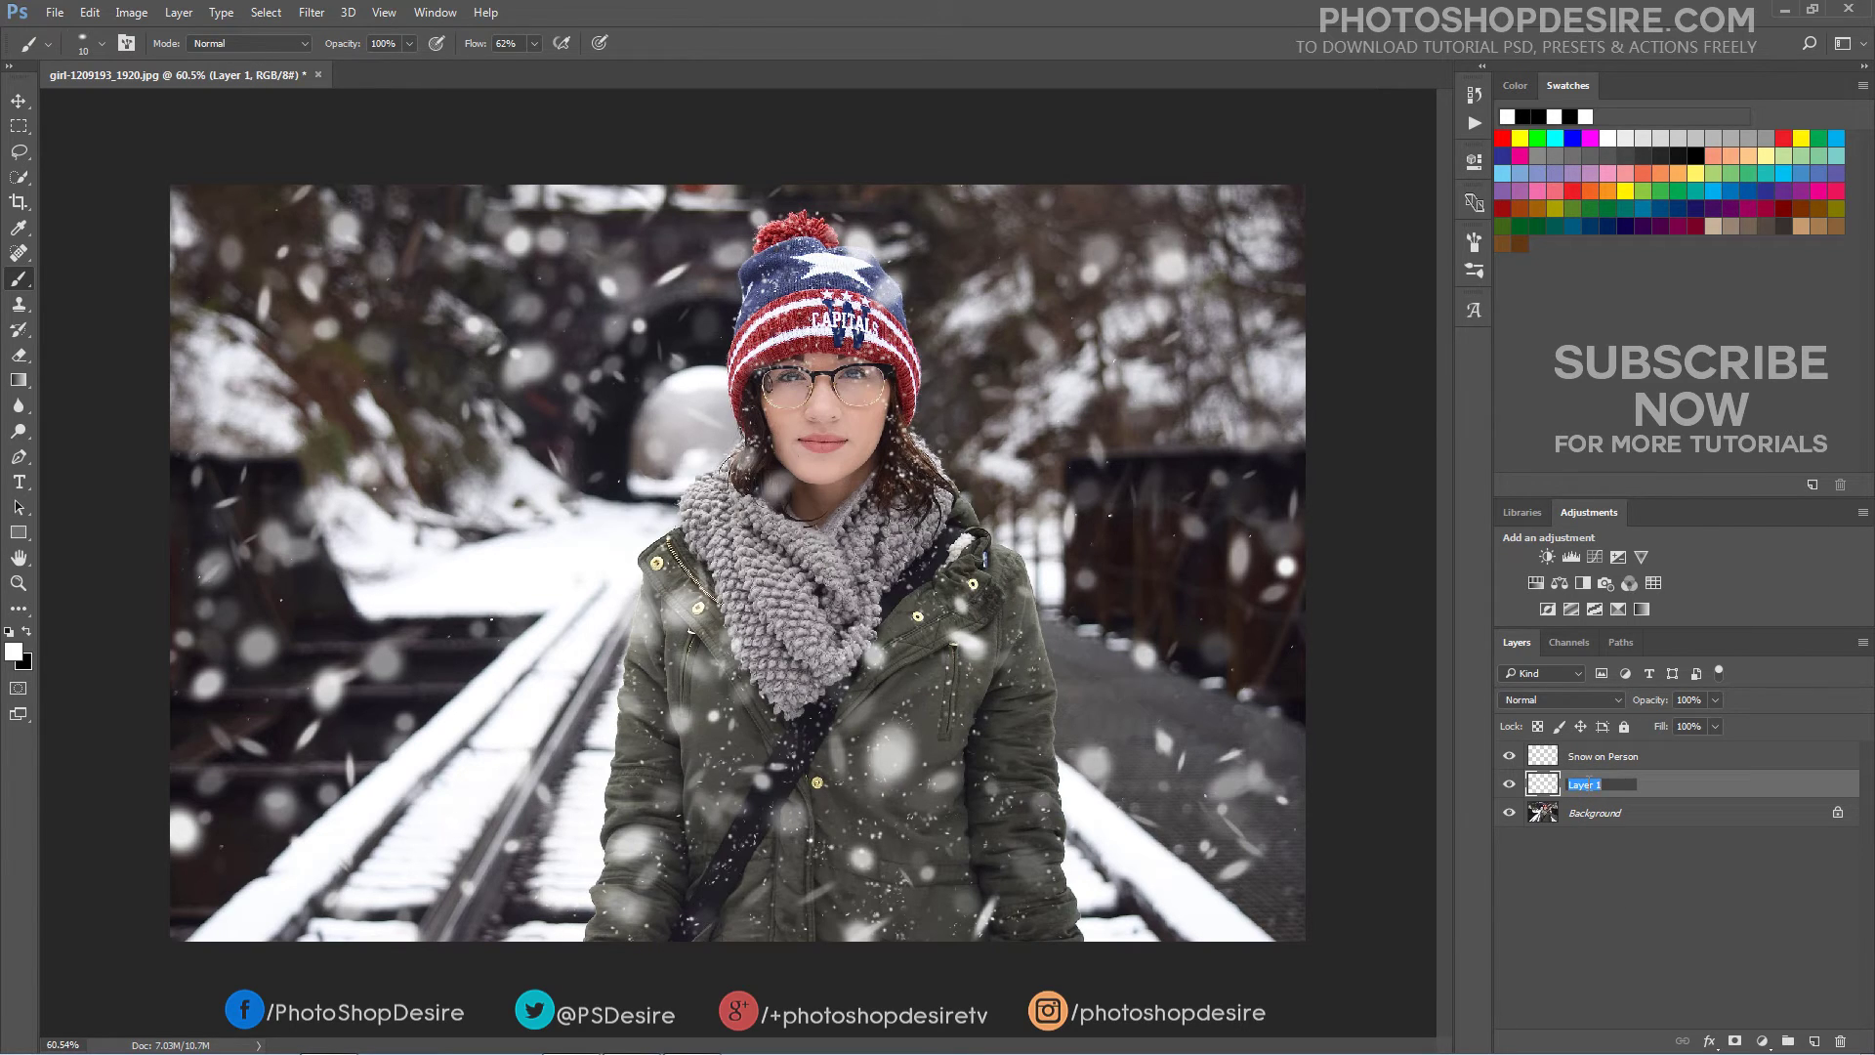
pyautogui.write('Snow on Background')
pyautogui.click(1645, 873)
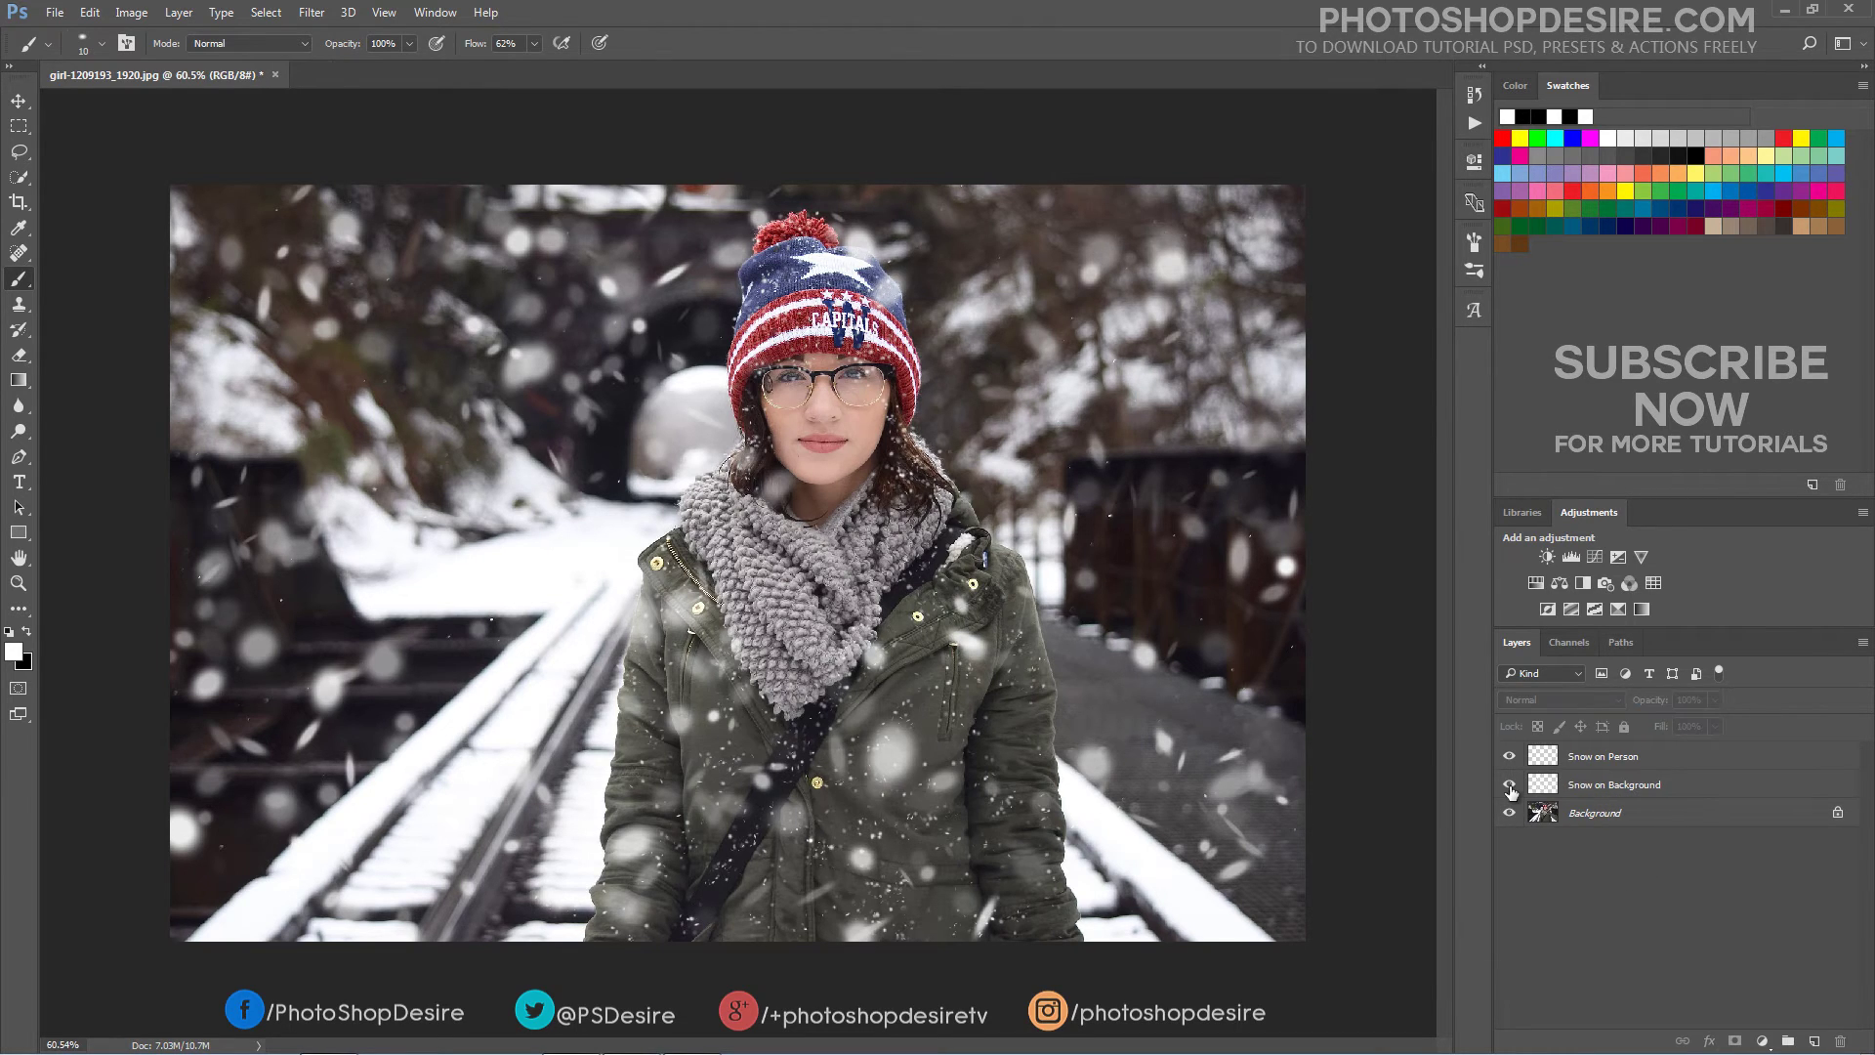
# Check what the Snow on Person and Snow on Background layers each contribute by hiding and showing them in turn
pyautogui.click(1508, 758)
pyautogui.click(1509, 758)
pyautogui.click(1509, 784)
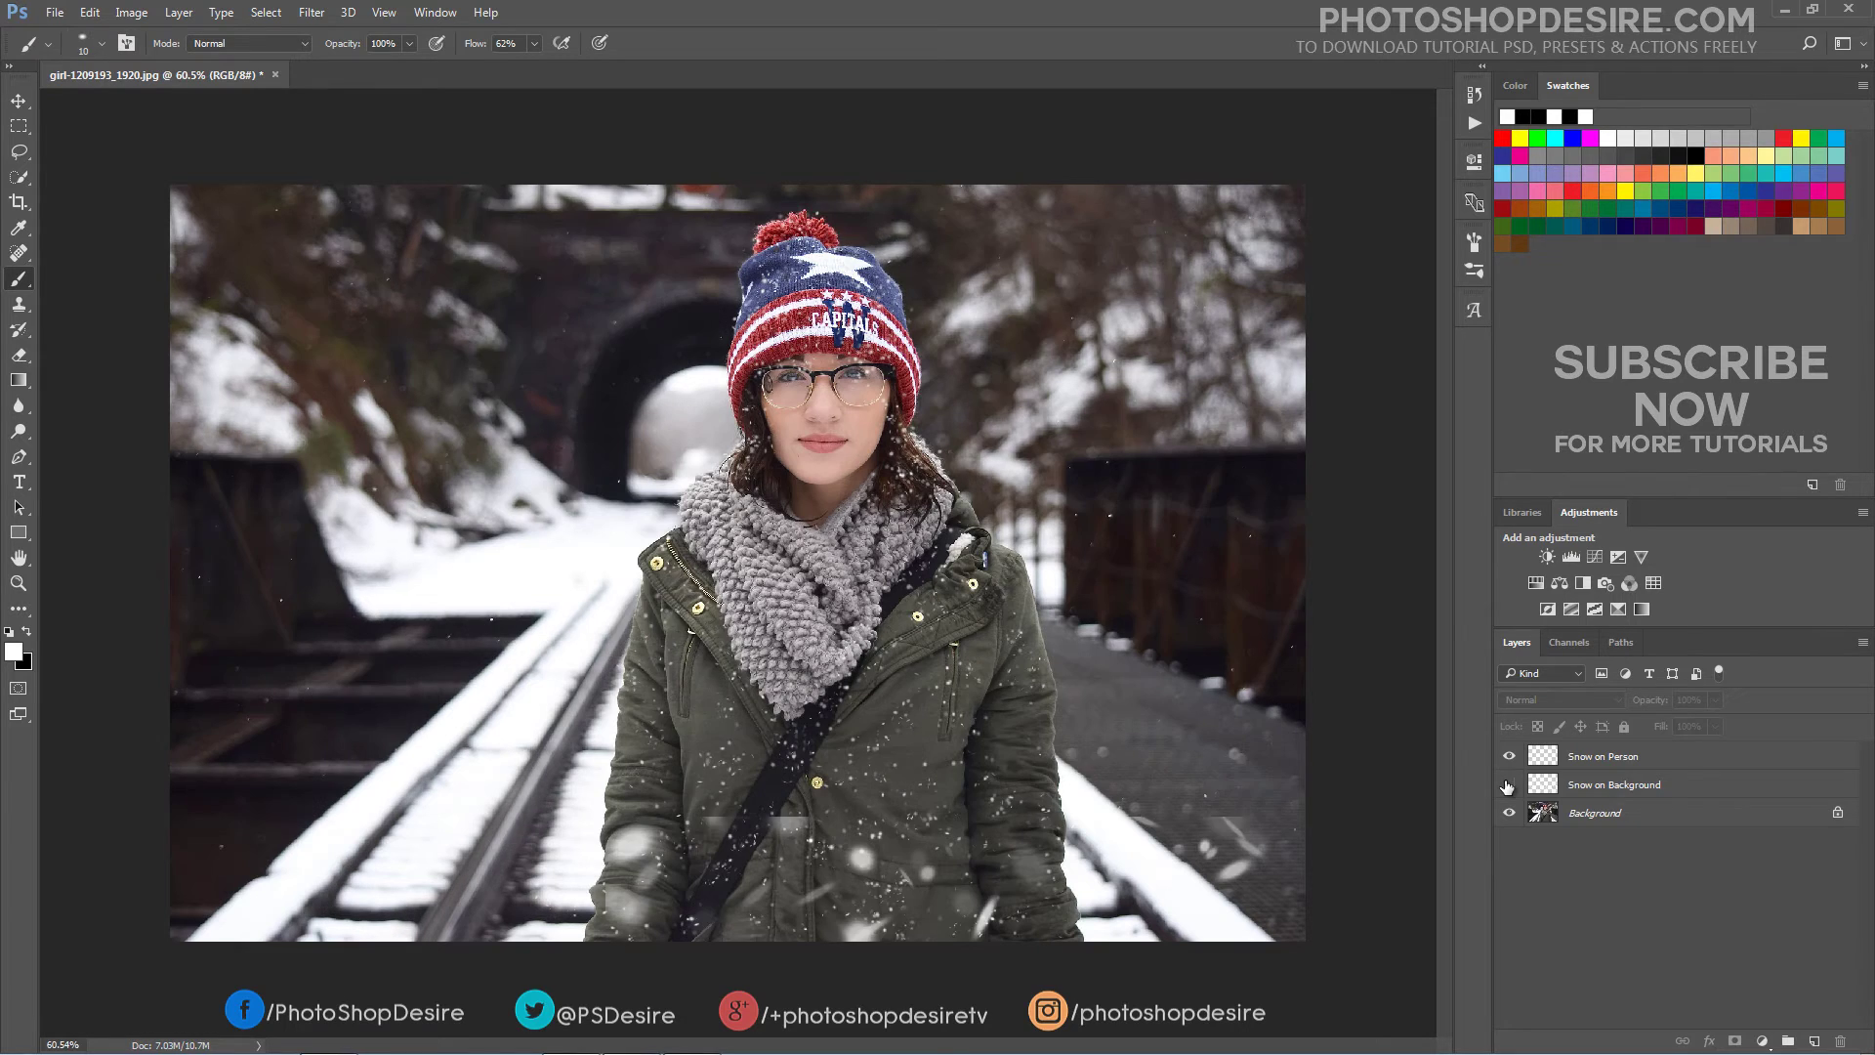
pyautogui.click(1508, 784)
# Add a new layer named "More Snow" and place it above the Snow on Person layer
pyautogui.click(1580, 787)
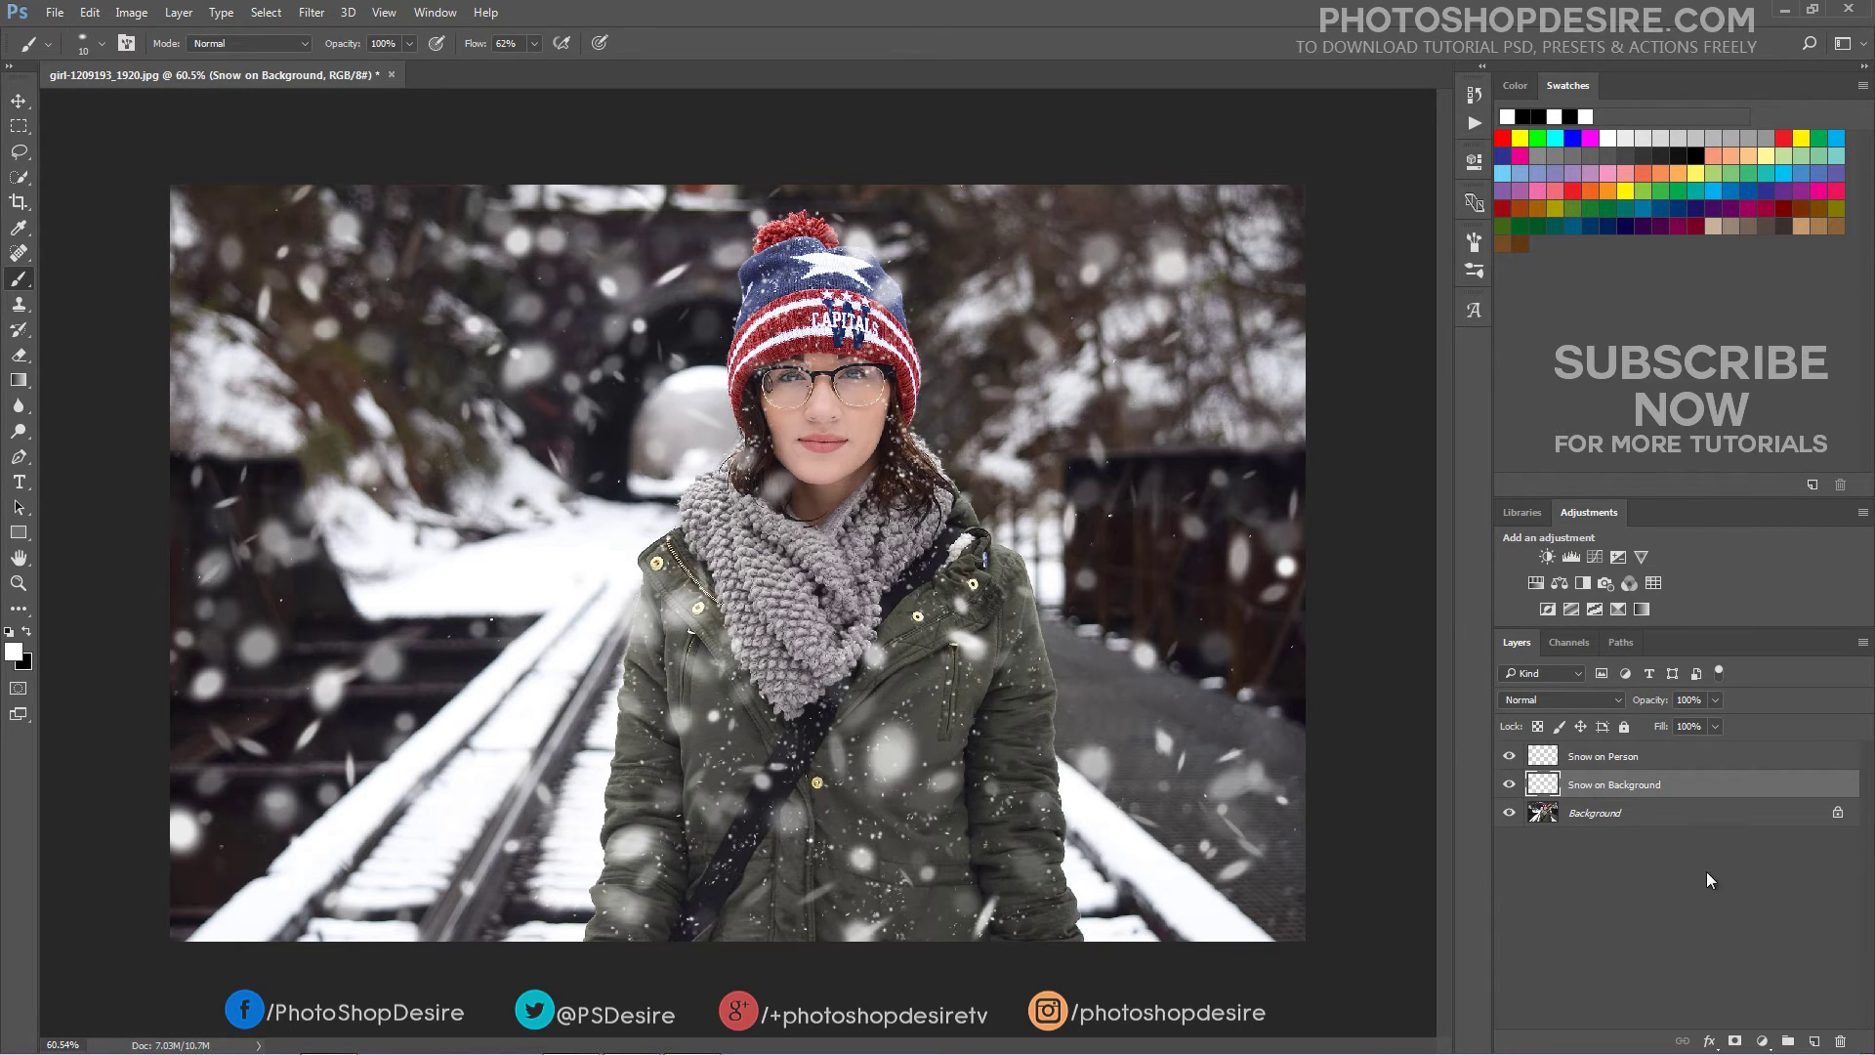
pyautogui.click(1813, 1043)
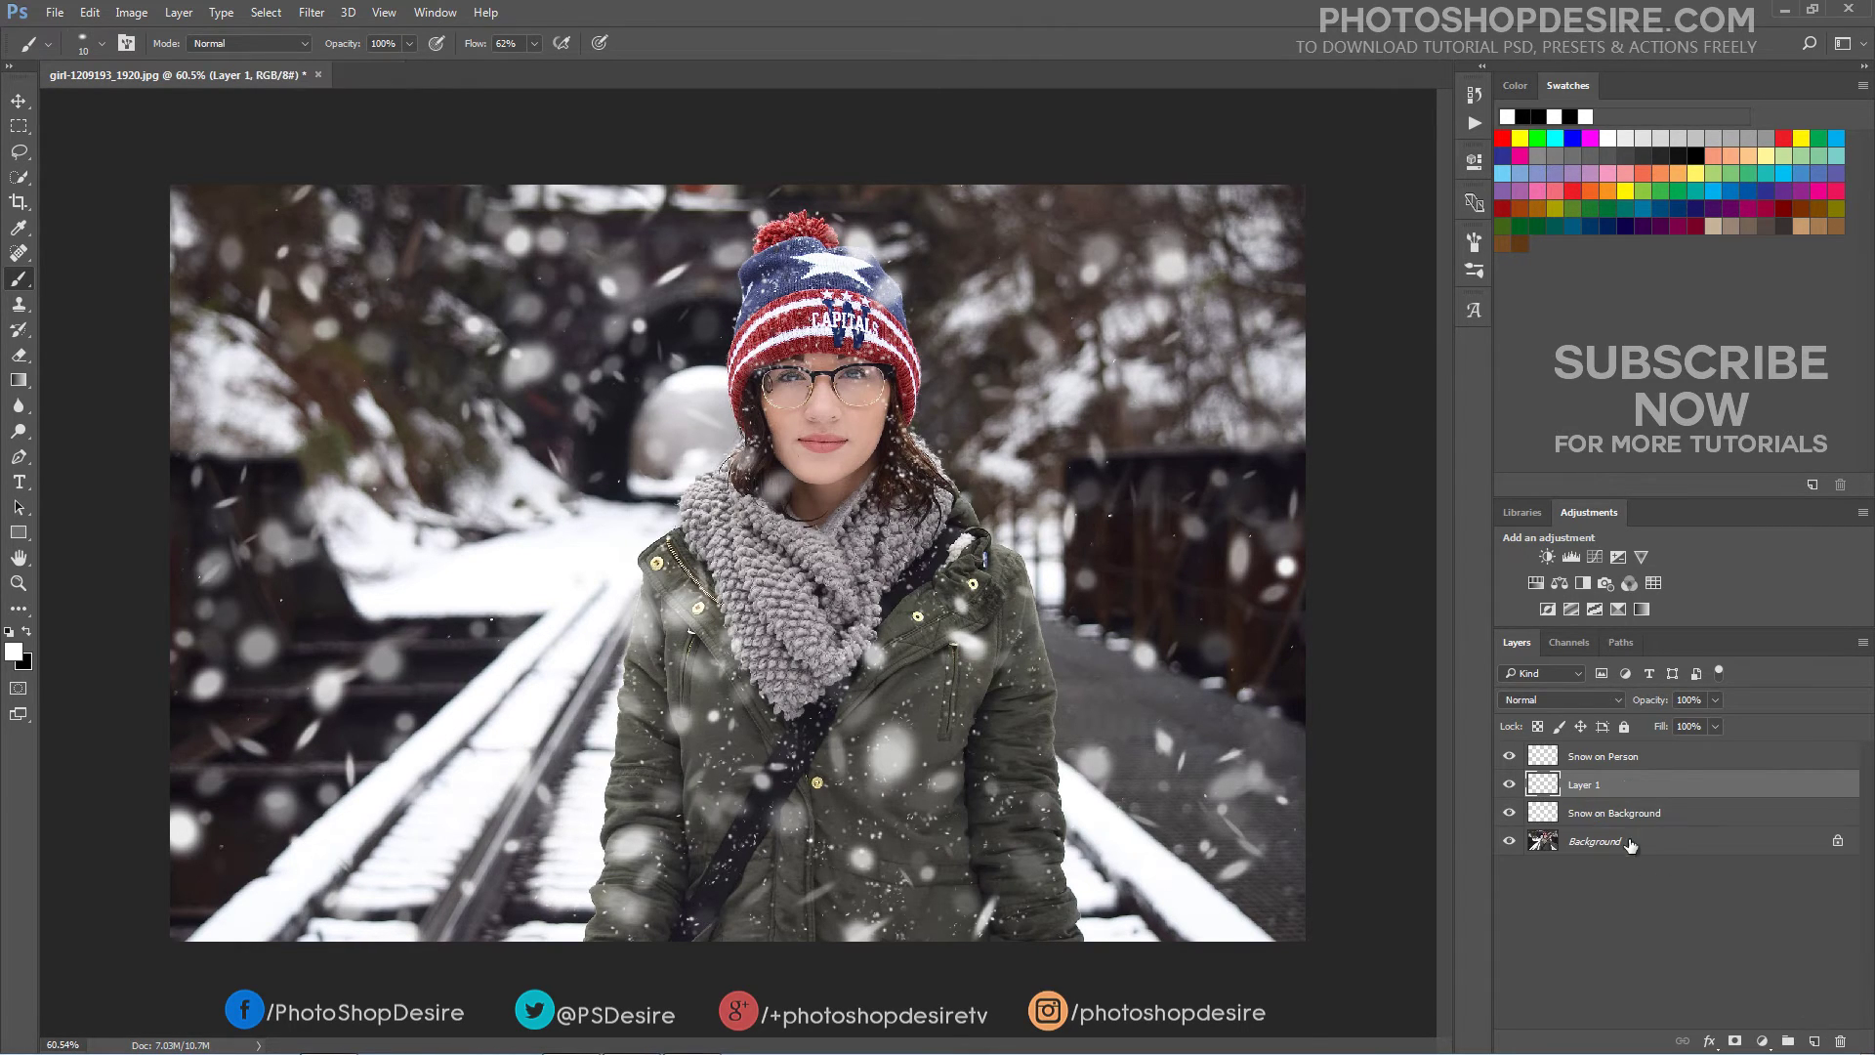
pyautogui.doubleClick(1587, 786)
pyautogui.write('S')
pyautogui.write('Mo')
pyautogui.write('re Snow')
pyautogui.click(1678, 861)
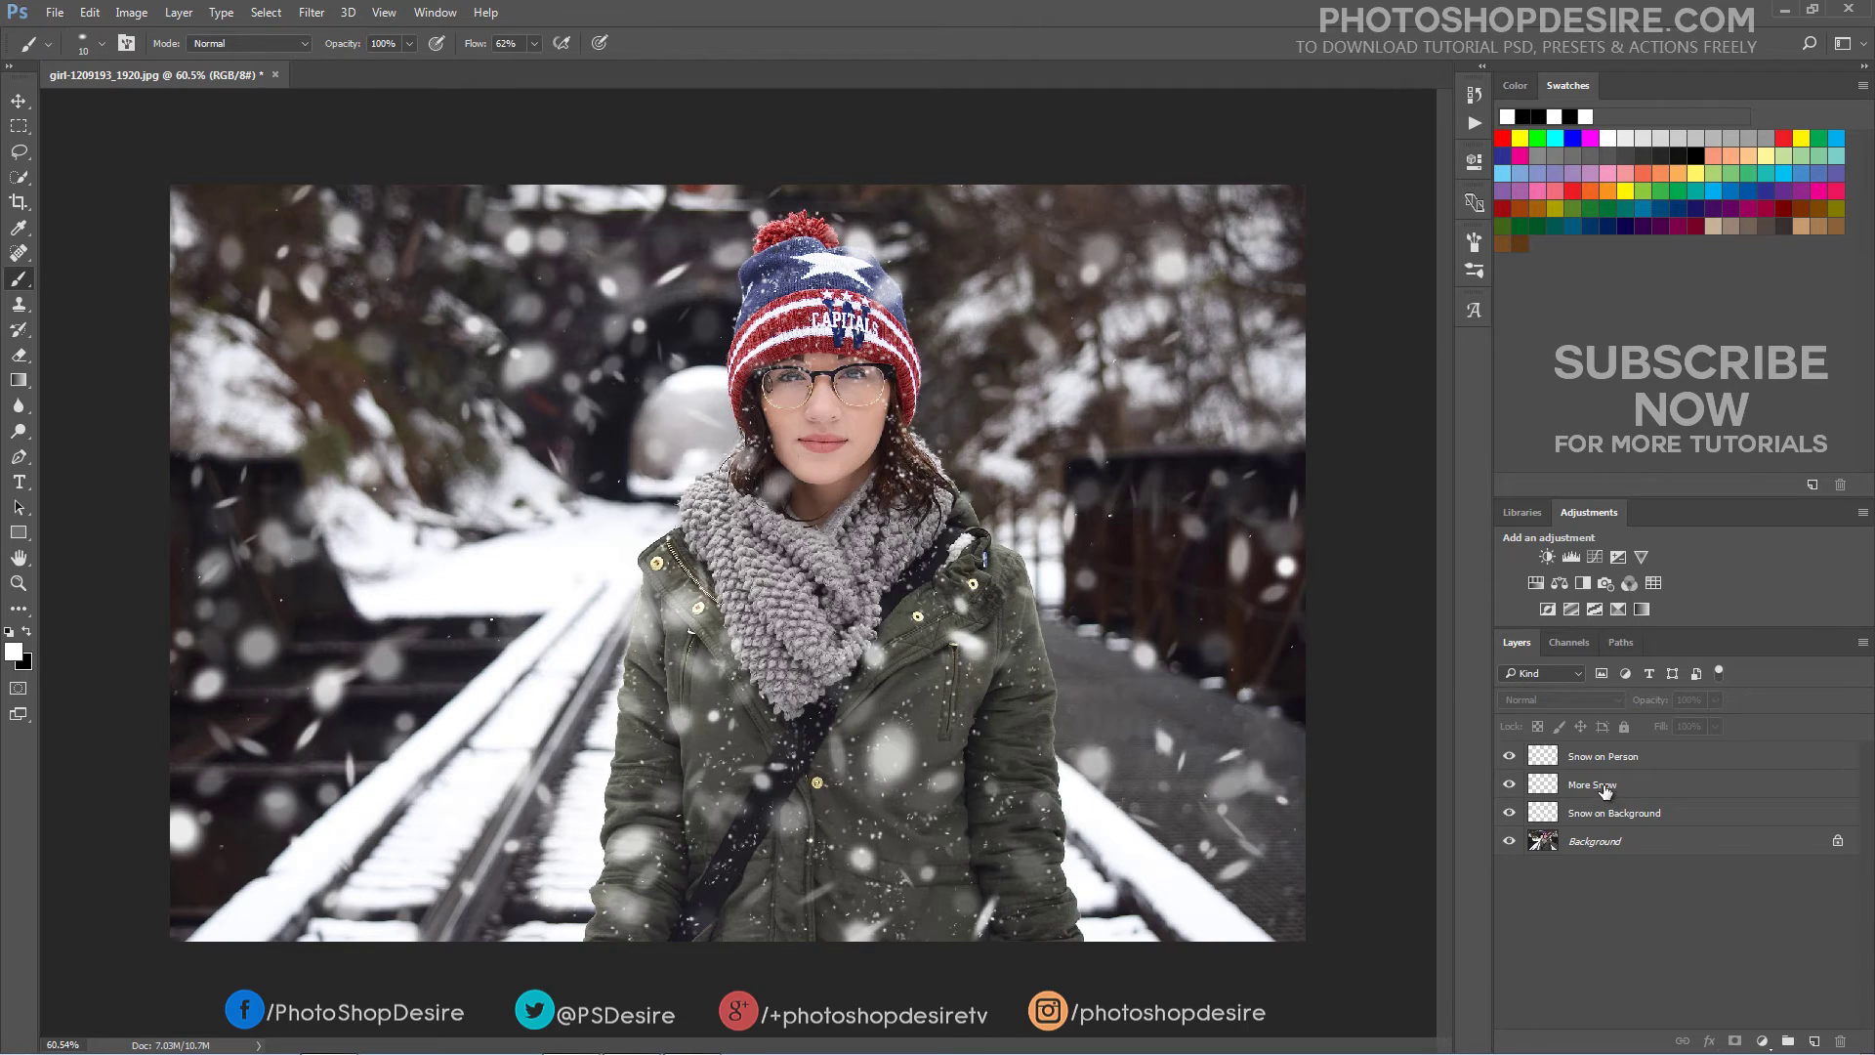
pyautogui.click(1604, 791)
pyautogui.moveTo(1633, 784); pyautogui.dragTo(1621, 756)
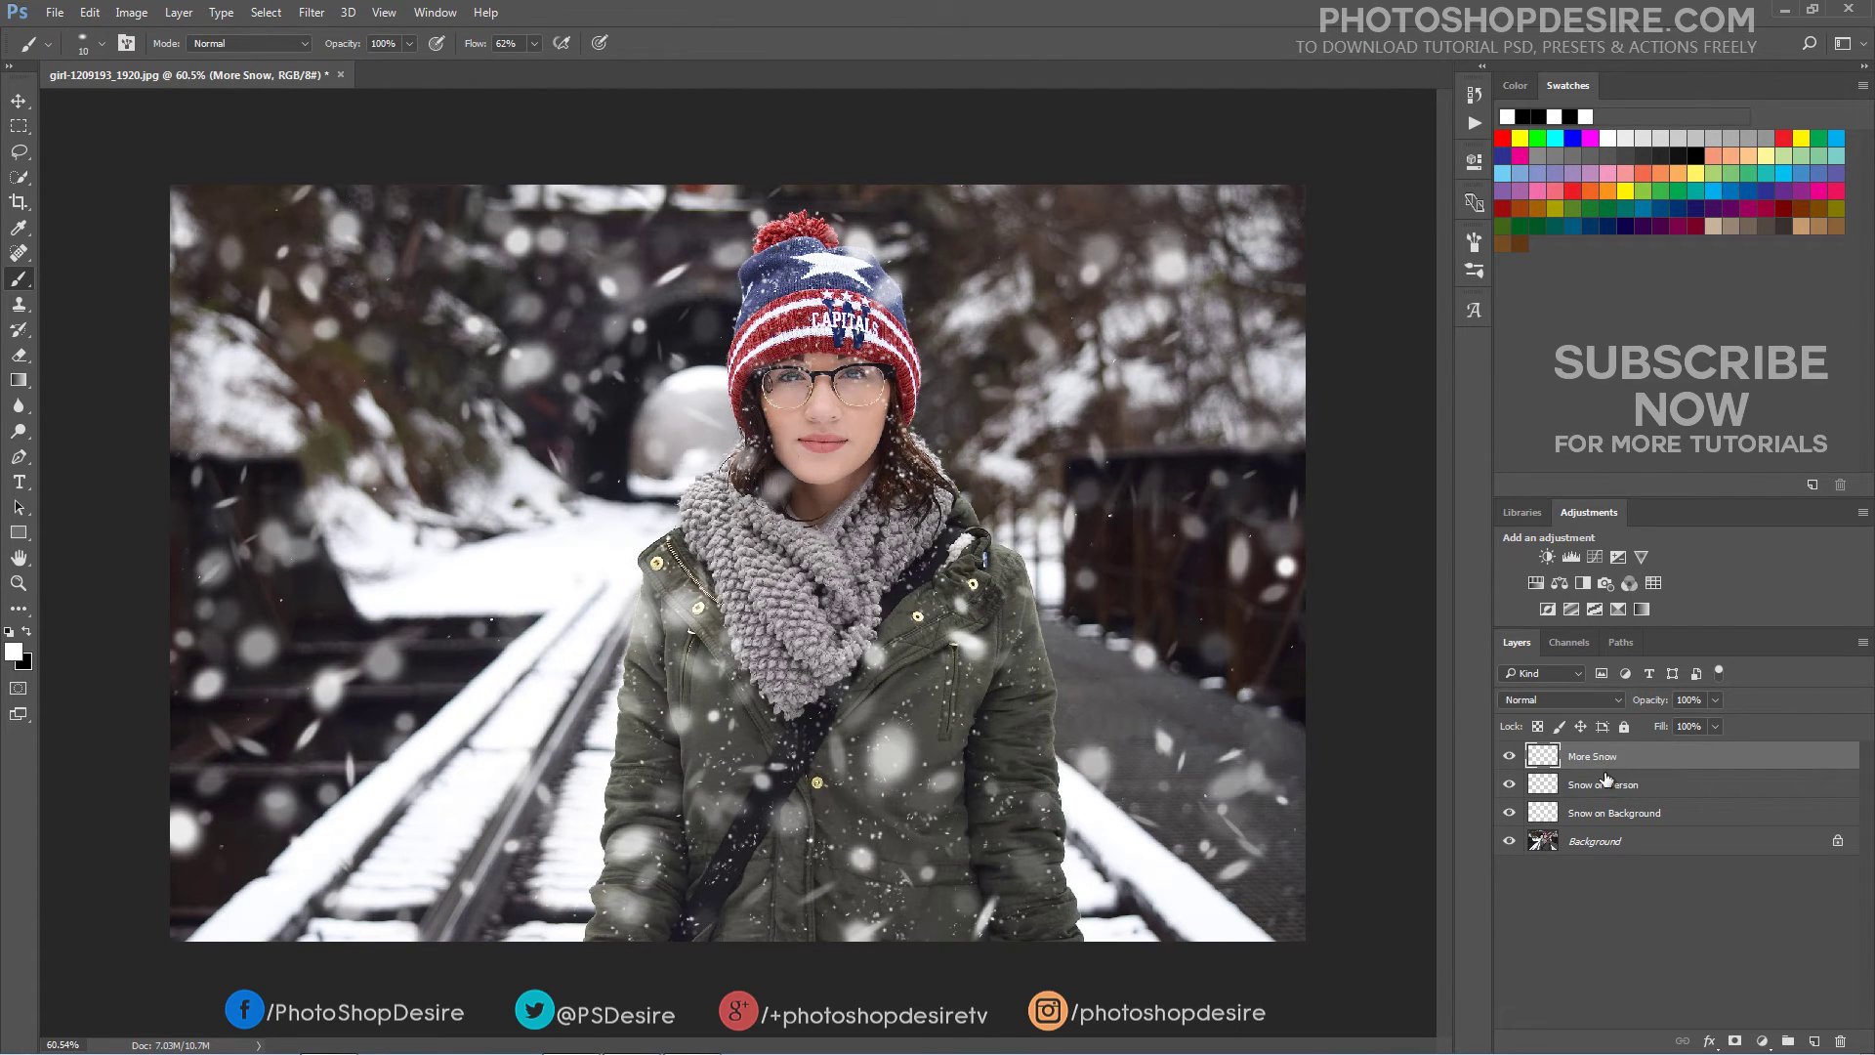
# Set the brush tip size to 33 px, keeping the 1000% spacing
pyautogui.click(126, 43)
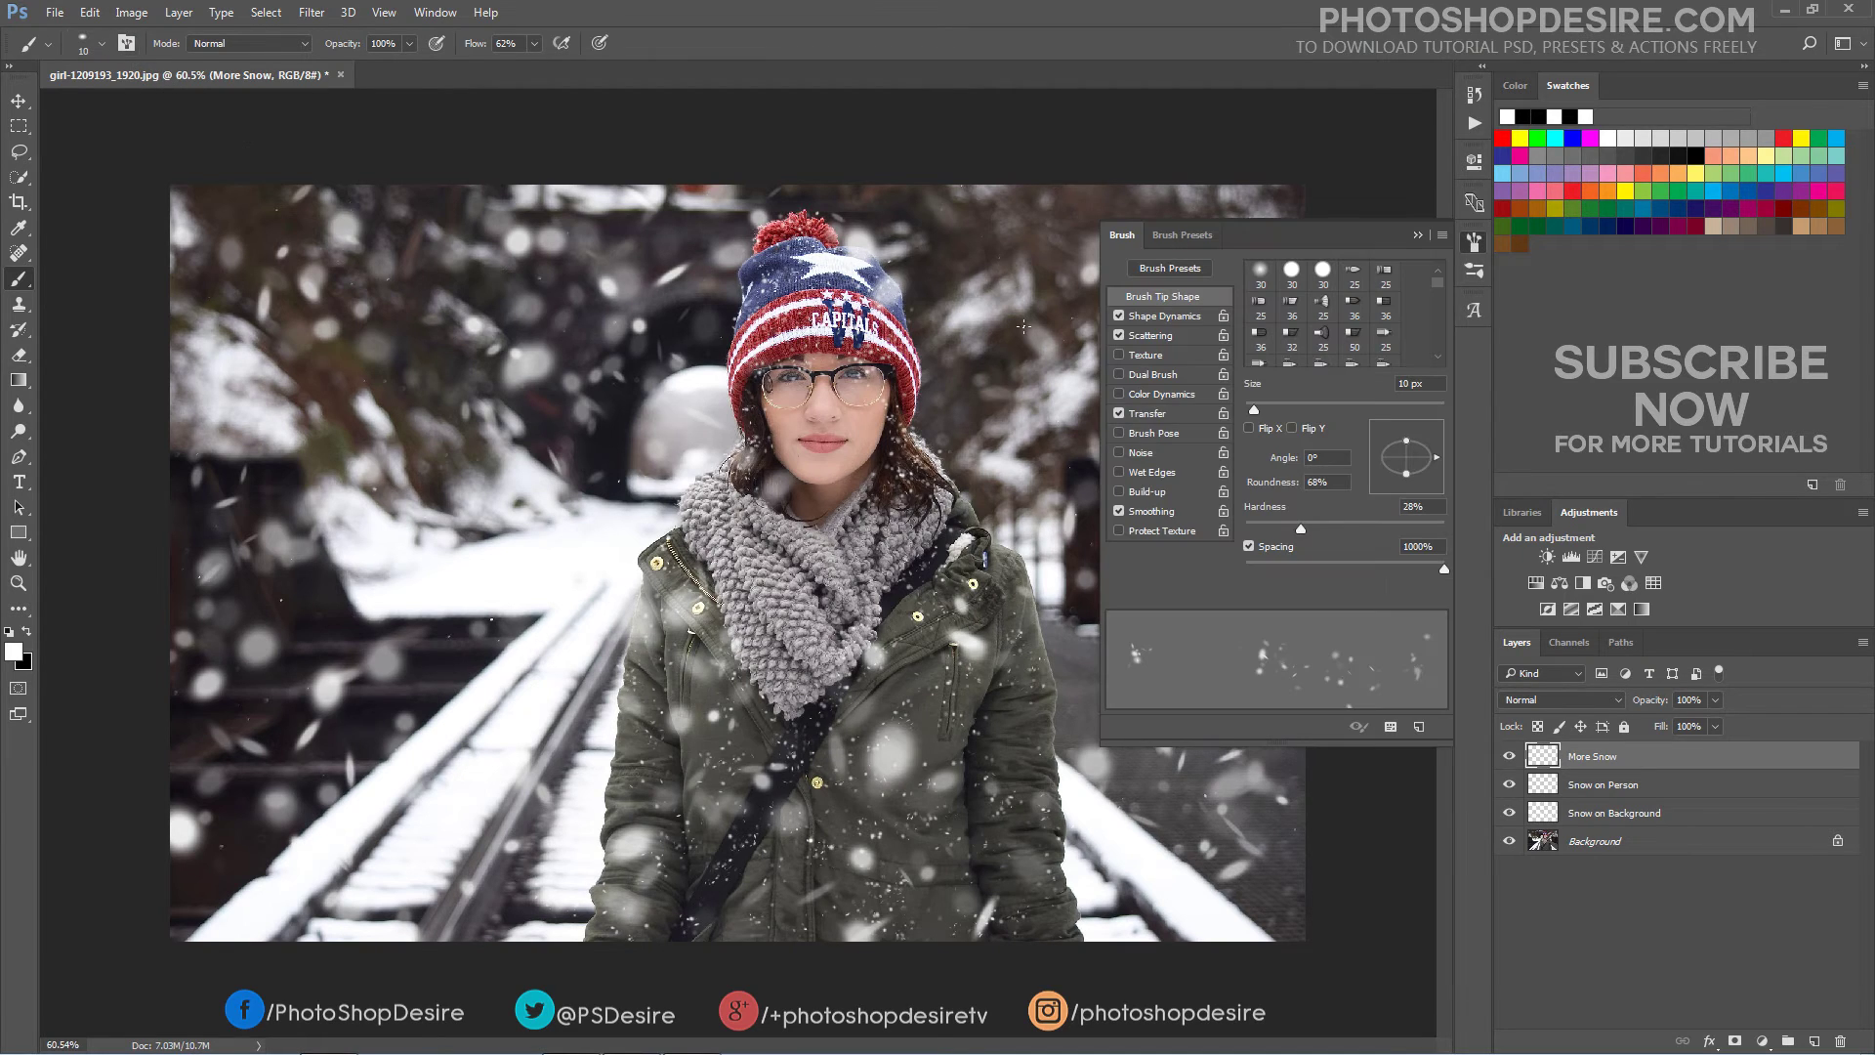
pyautogui.click(1273, 408)
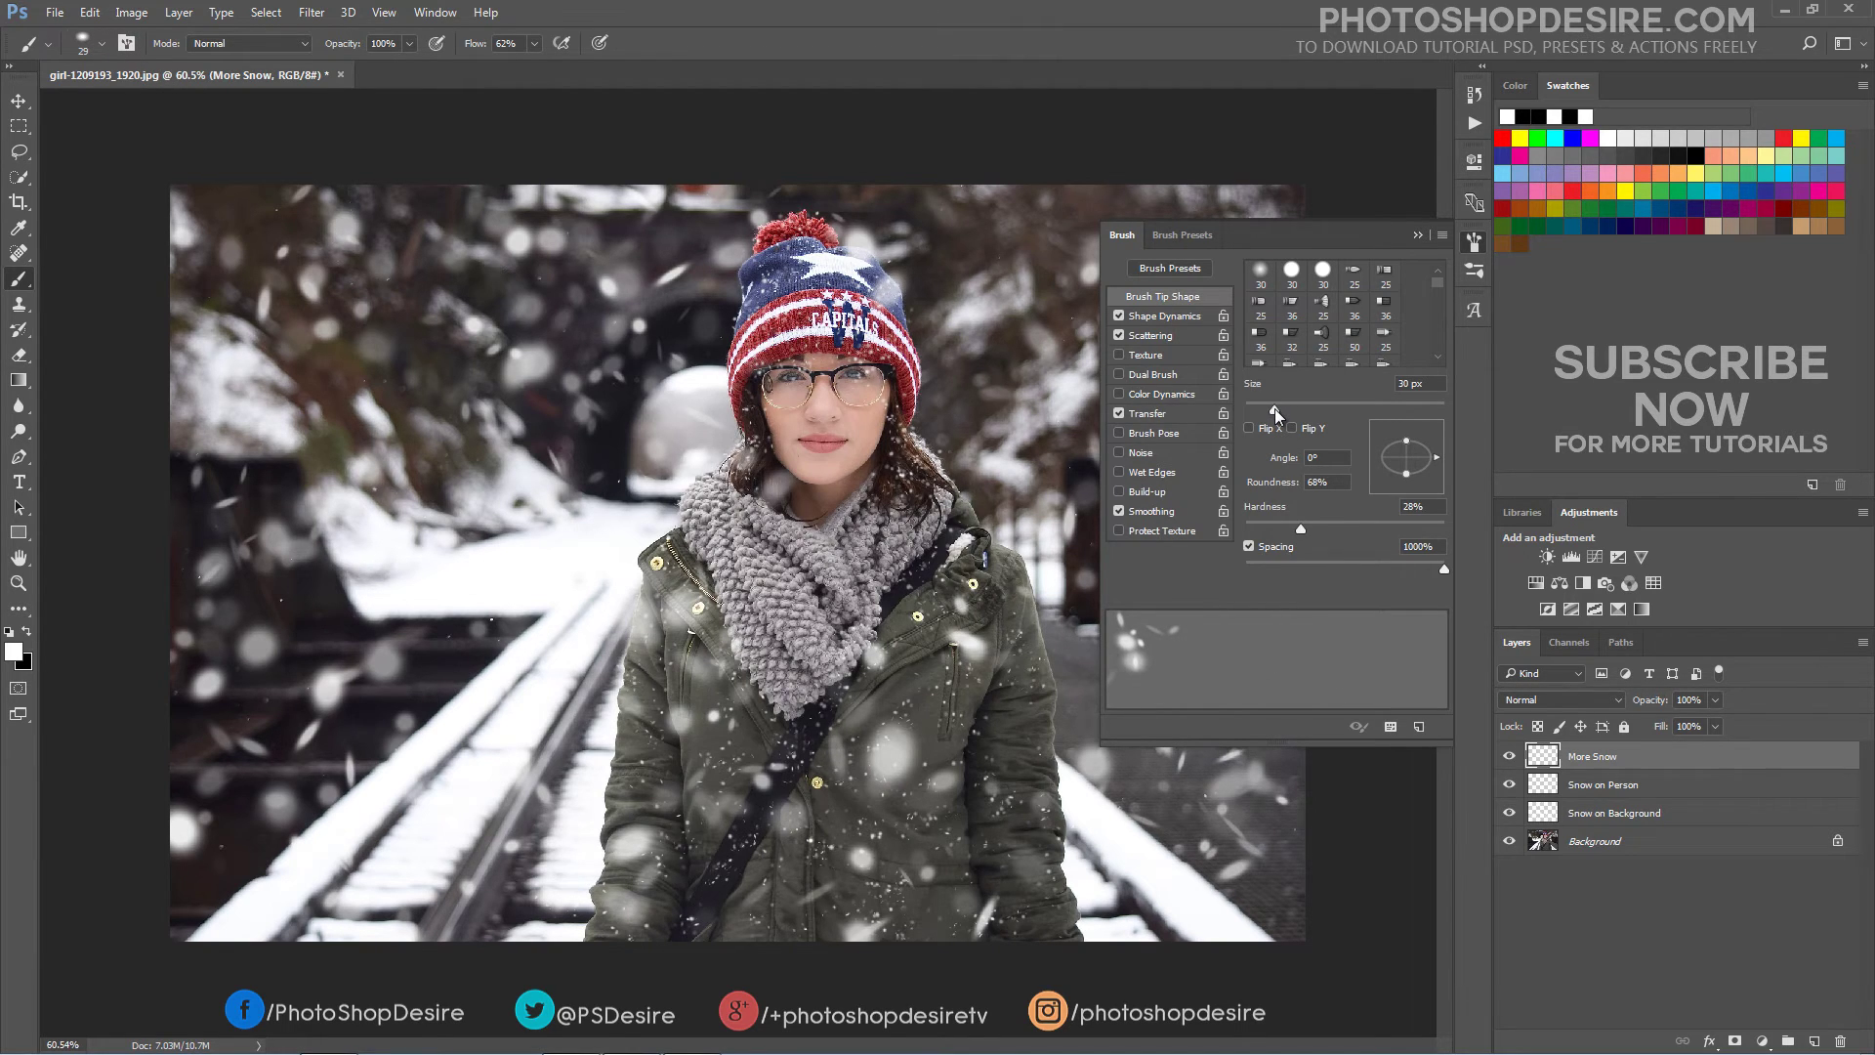
pyautogui.moveTo(1275, 408); pyautogui.dragTo(1277, 407)
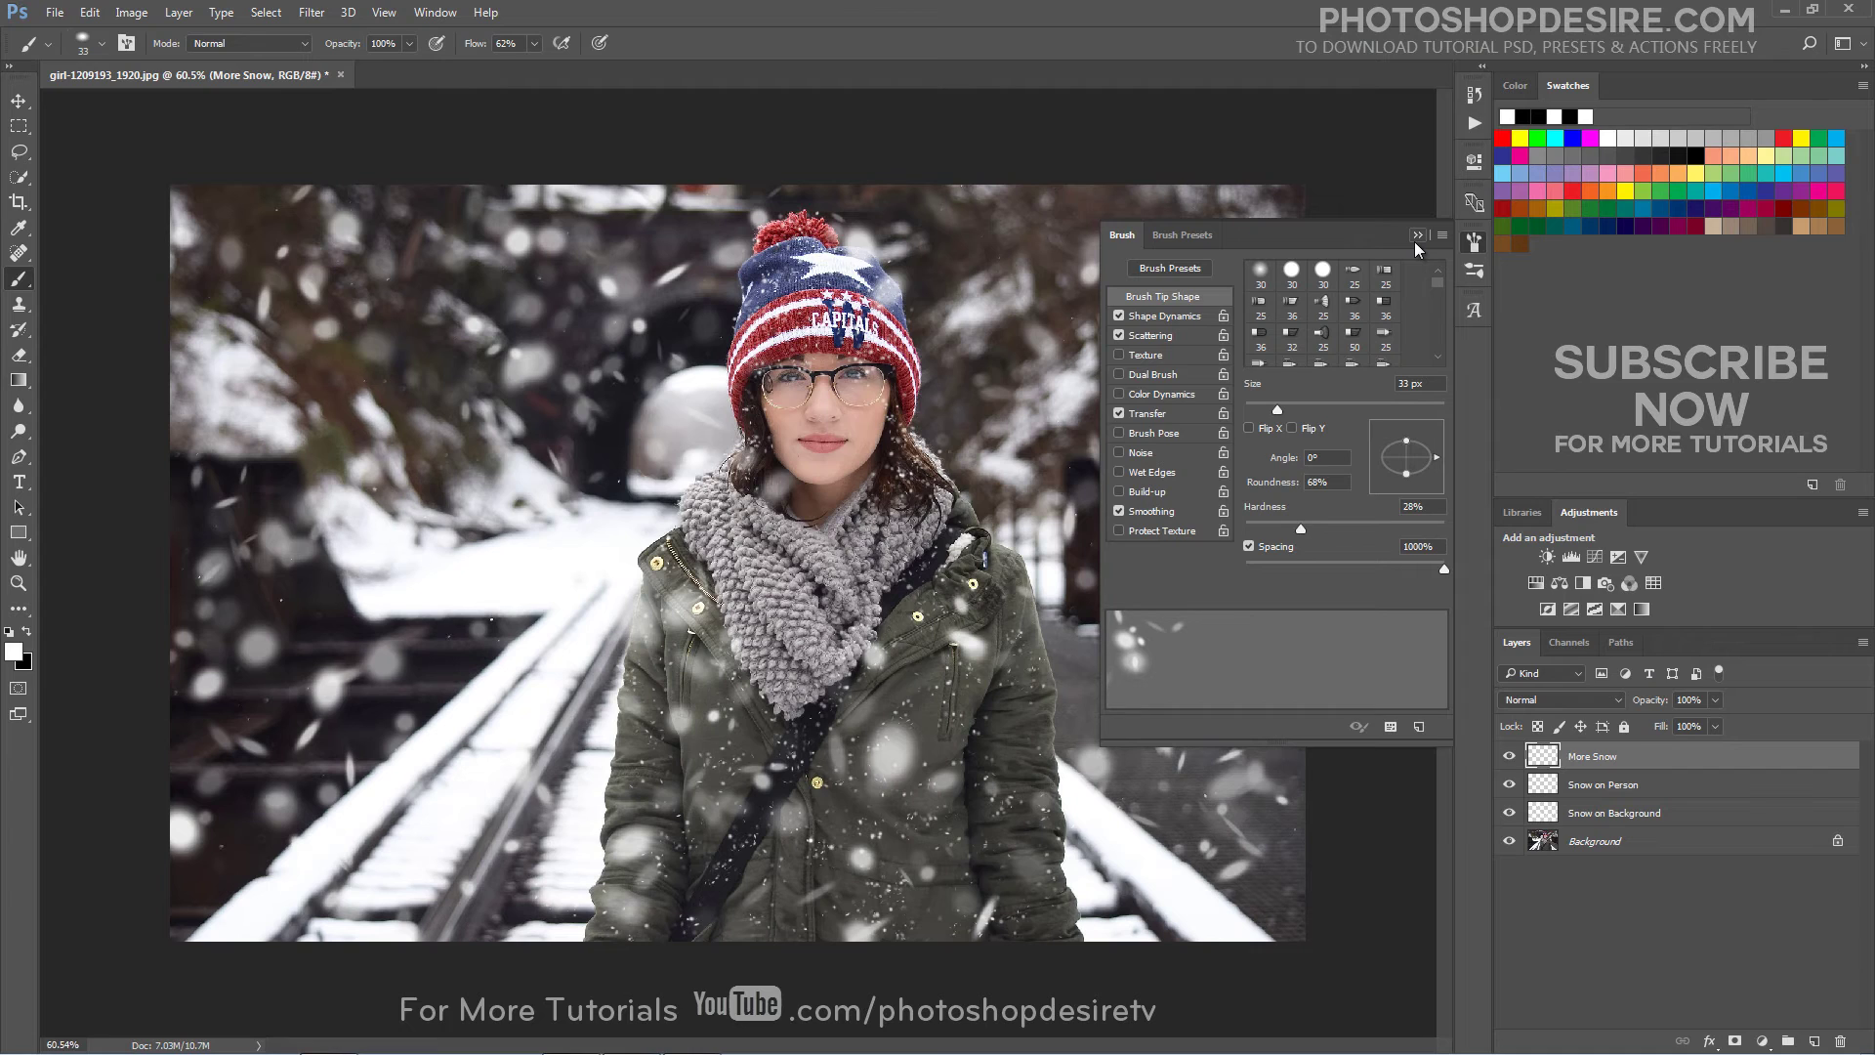
pyautogui.click(1416, 235)
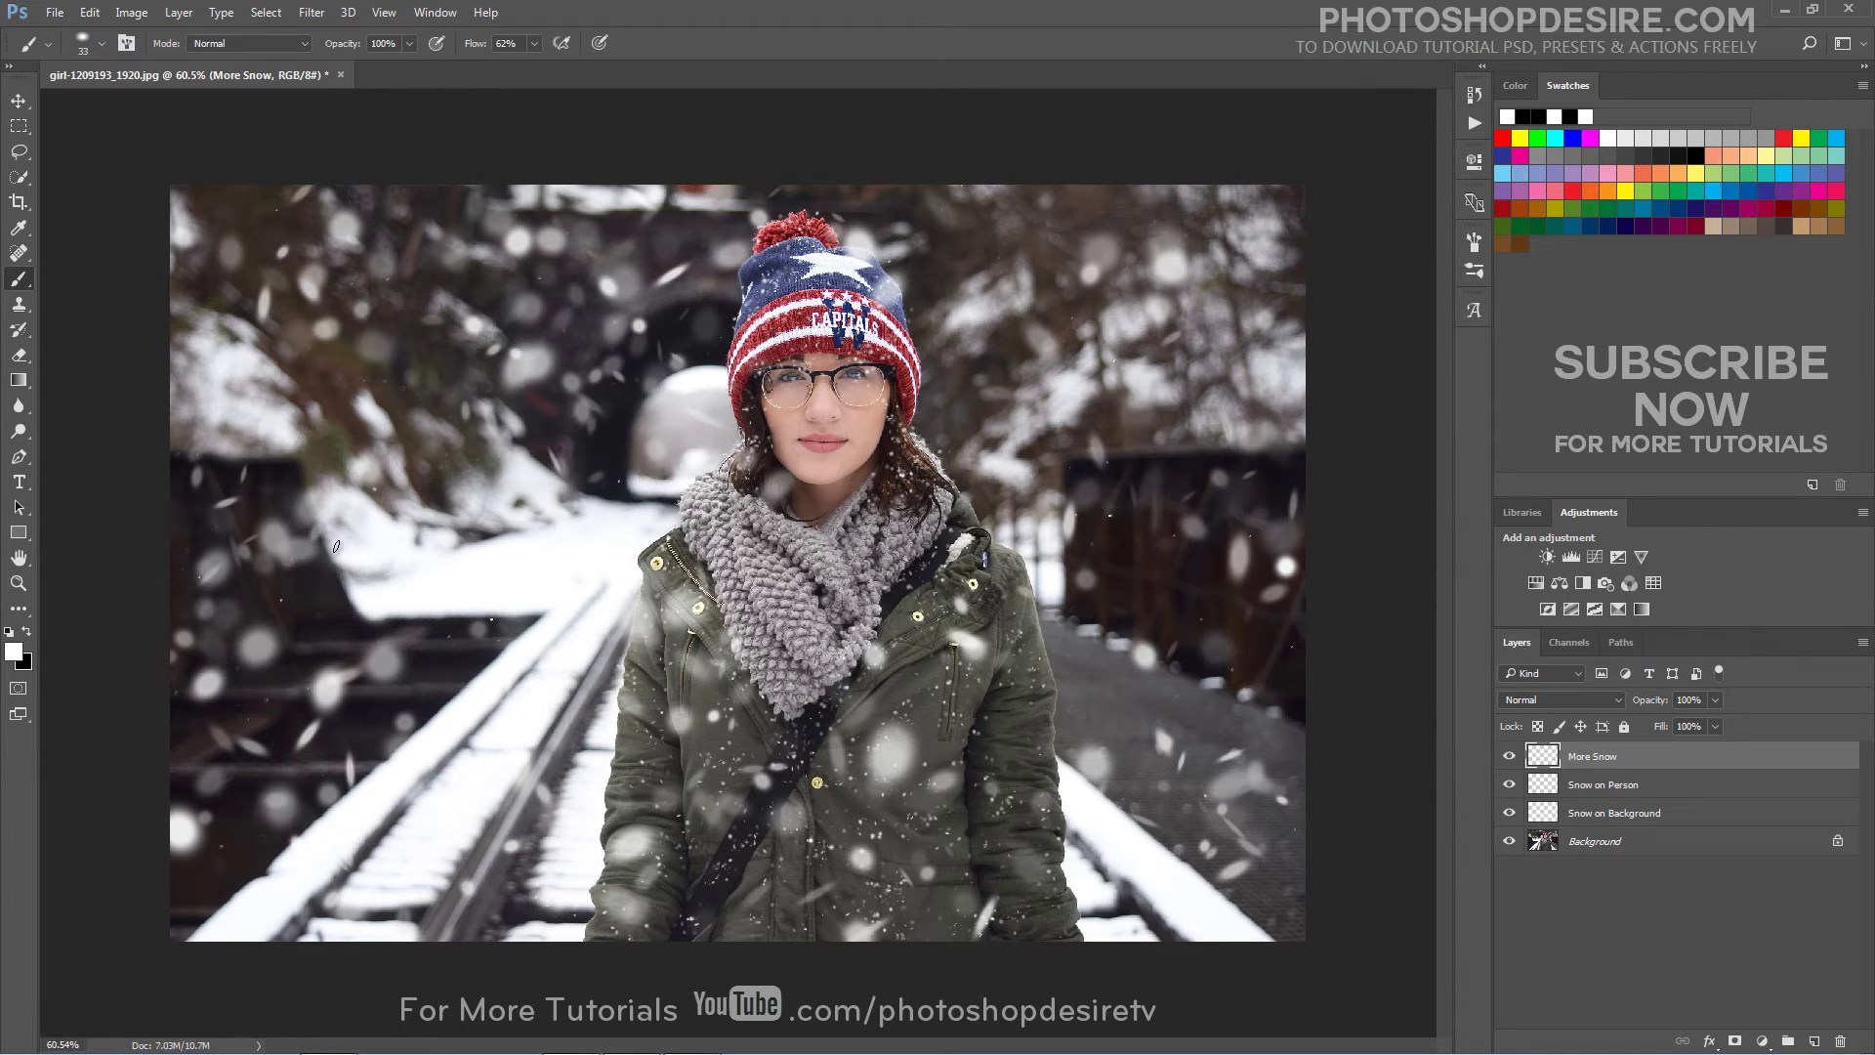
# Paint additional medium-sized snowflakes across the trees, tunnel, tracks and the woman's jacket and scarf on the More Snow layer
pyautogui.click(375, 323)
pyautogui.click(404, 284)
pyautogui.click(381, 334)
pyautogui.click(305, 627)
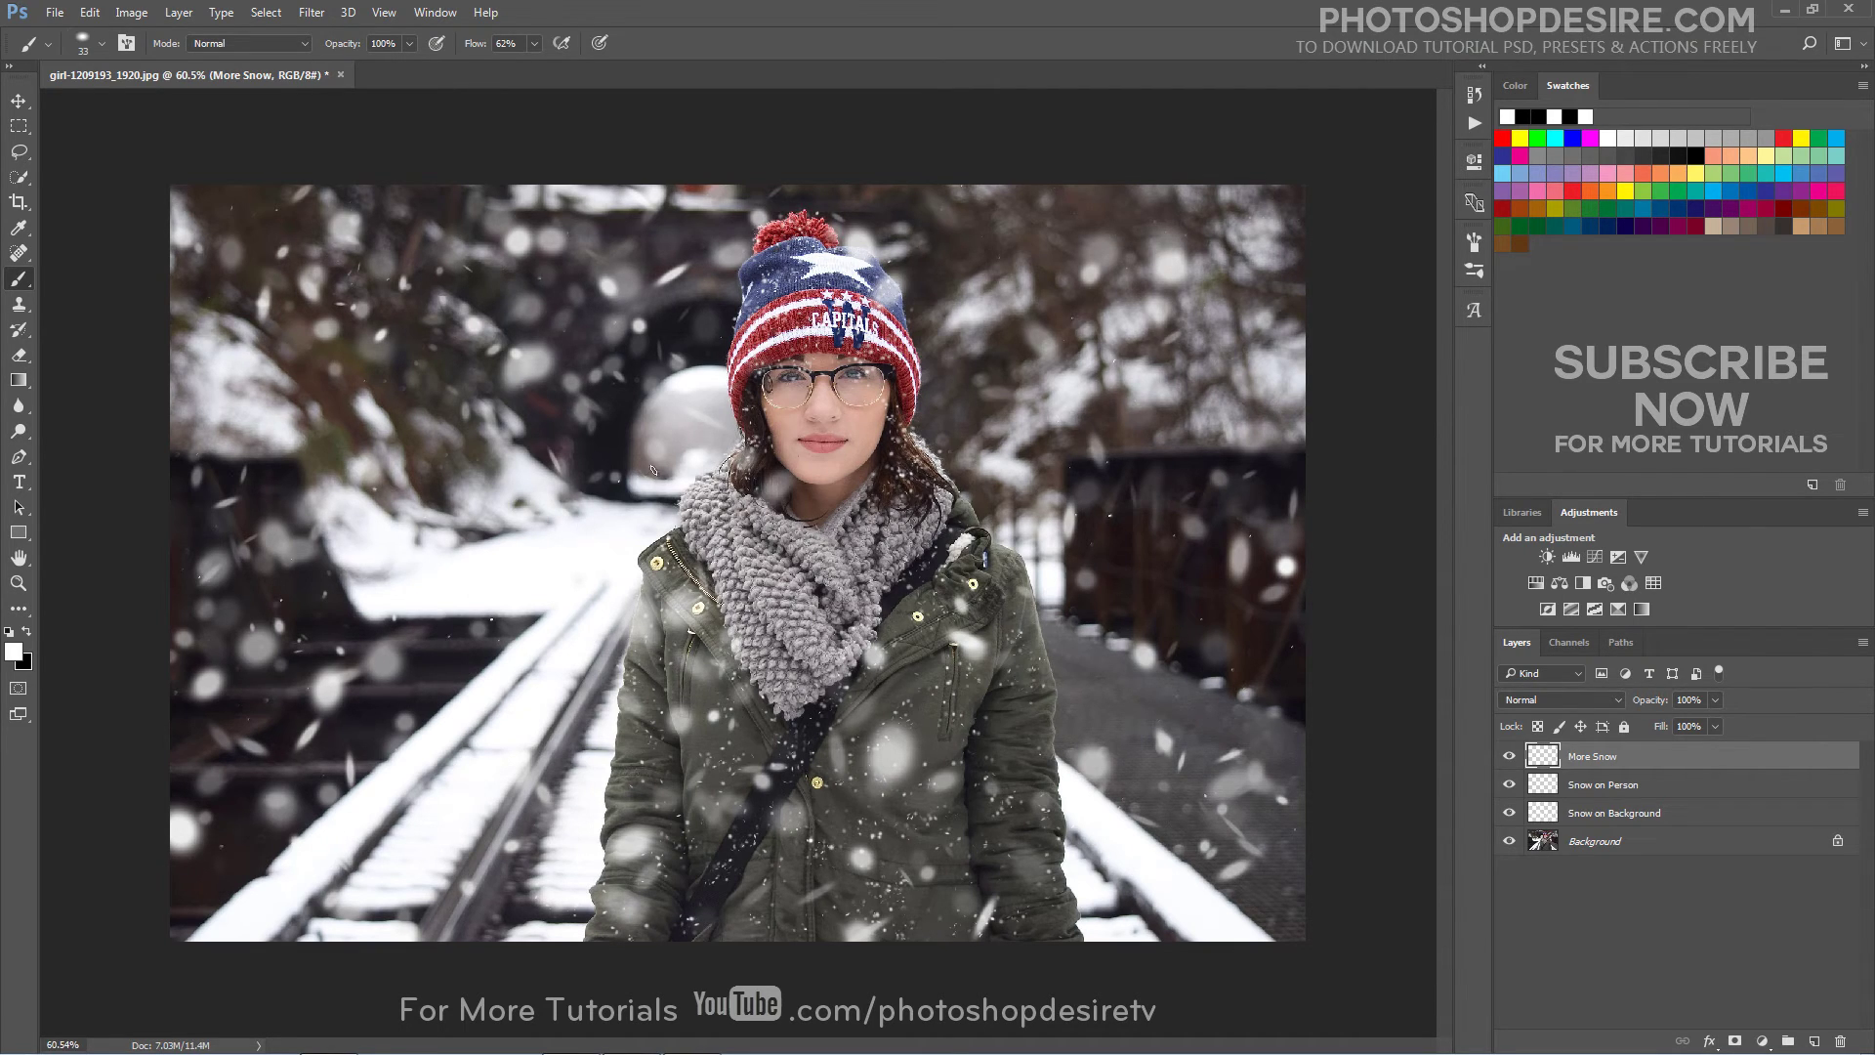
pyautogui.click(677, 217)
pyautogui.click(946, 217)
pyautogui.click(1153, 560)
pyautogui.moveTo(1023, 693)
pyautogui.mouseDown()
pyautogui.moveTo(1085, 680)
pyautogui.moveTo(1164, 725)
pyautogui.moveTo(1260, 740)
pyautogui.moveTo(1299, 764)
pyautogui.moveTo(1294, 842)
pyautogui.mouseUp()
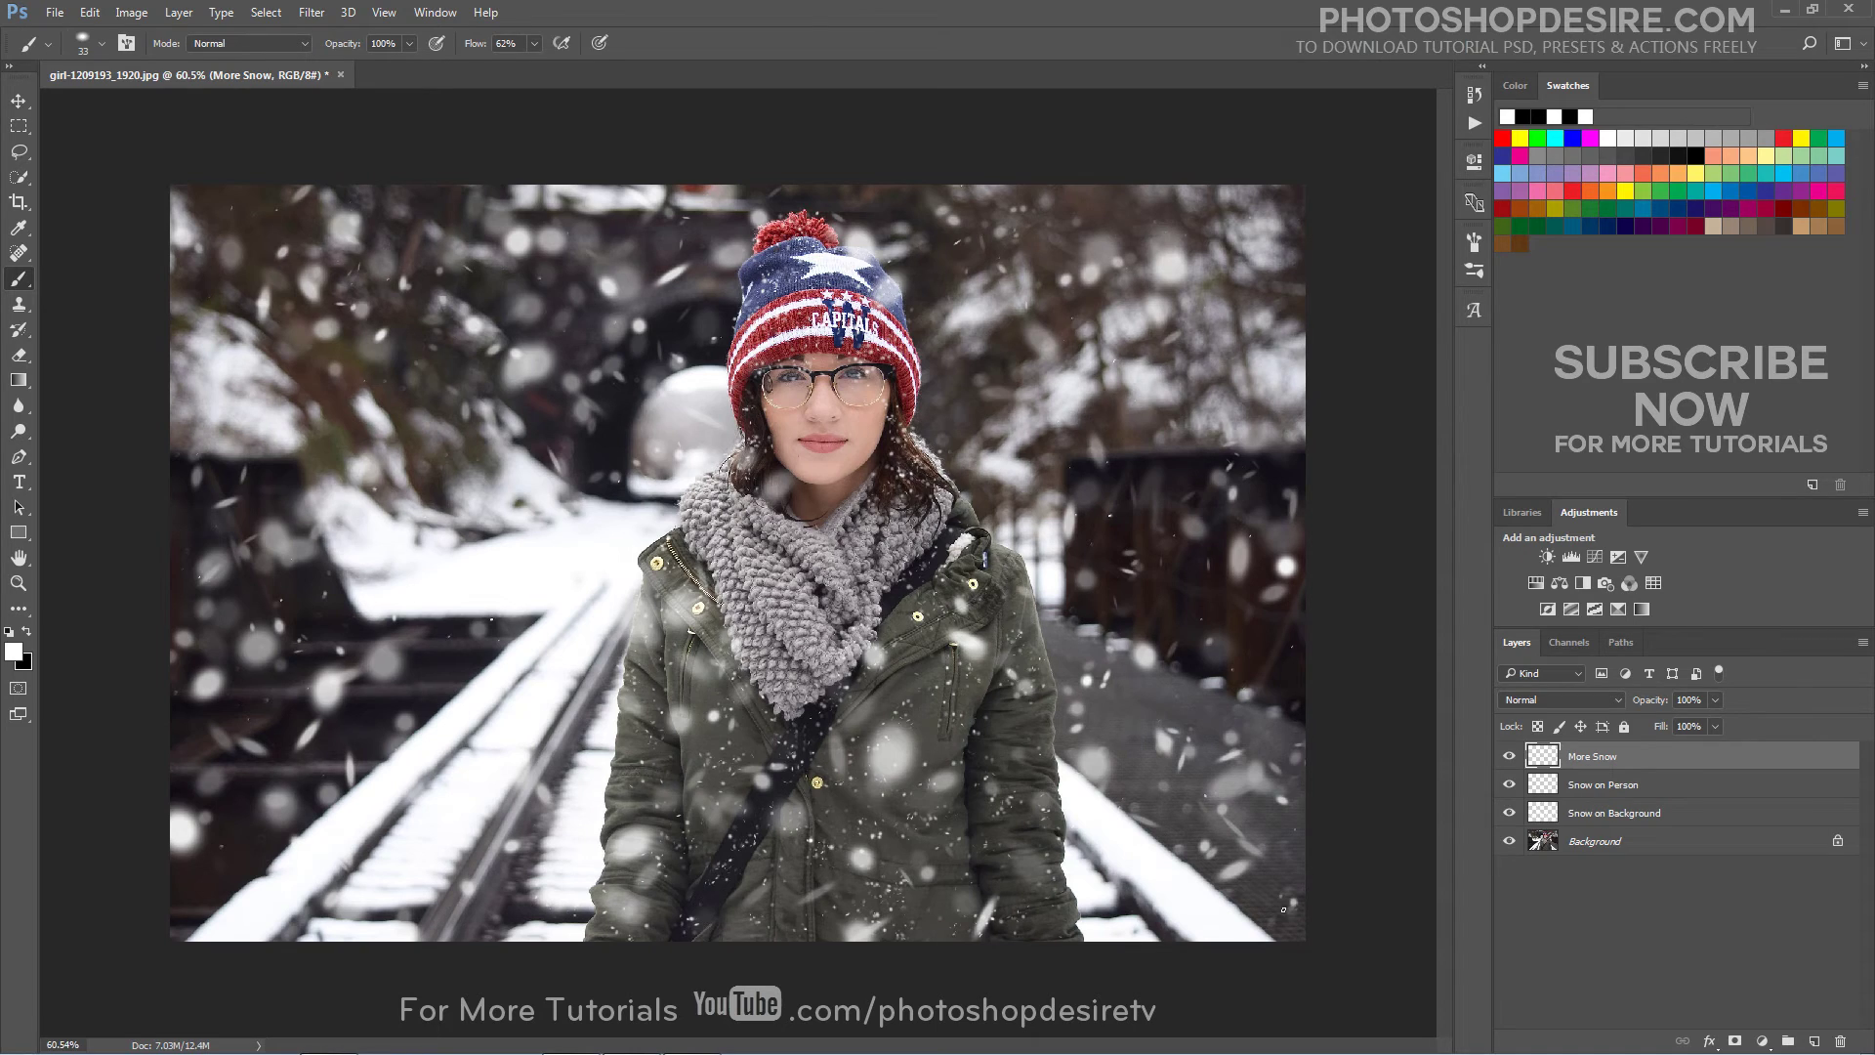
pyautogui.click(715, 764)
pyautogui.click(841, 521)
pyautogui.click(904, 474)
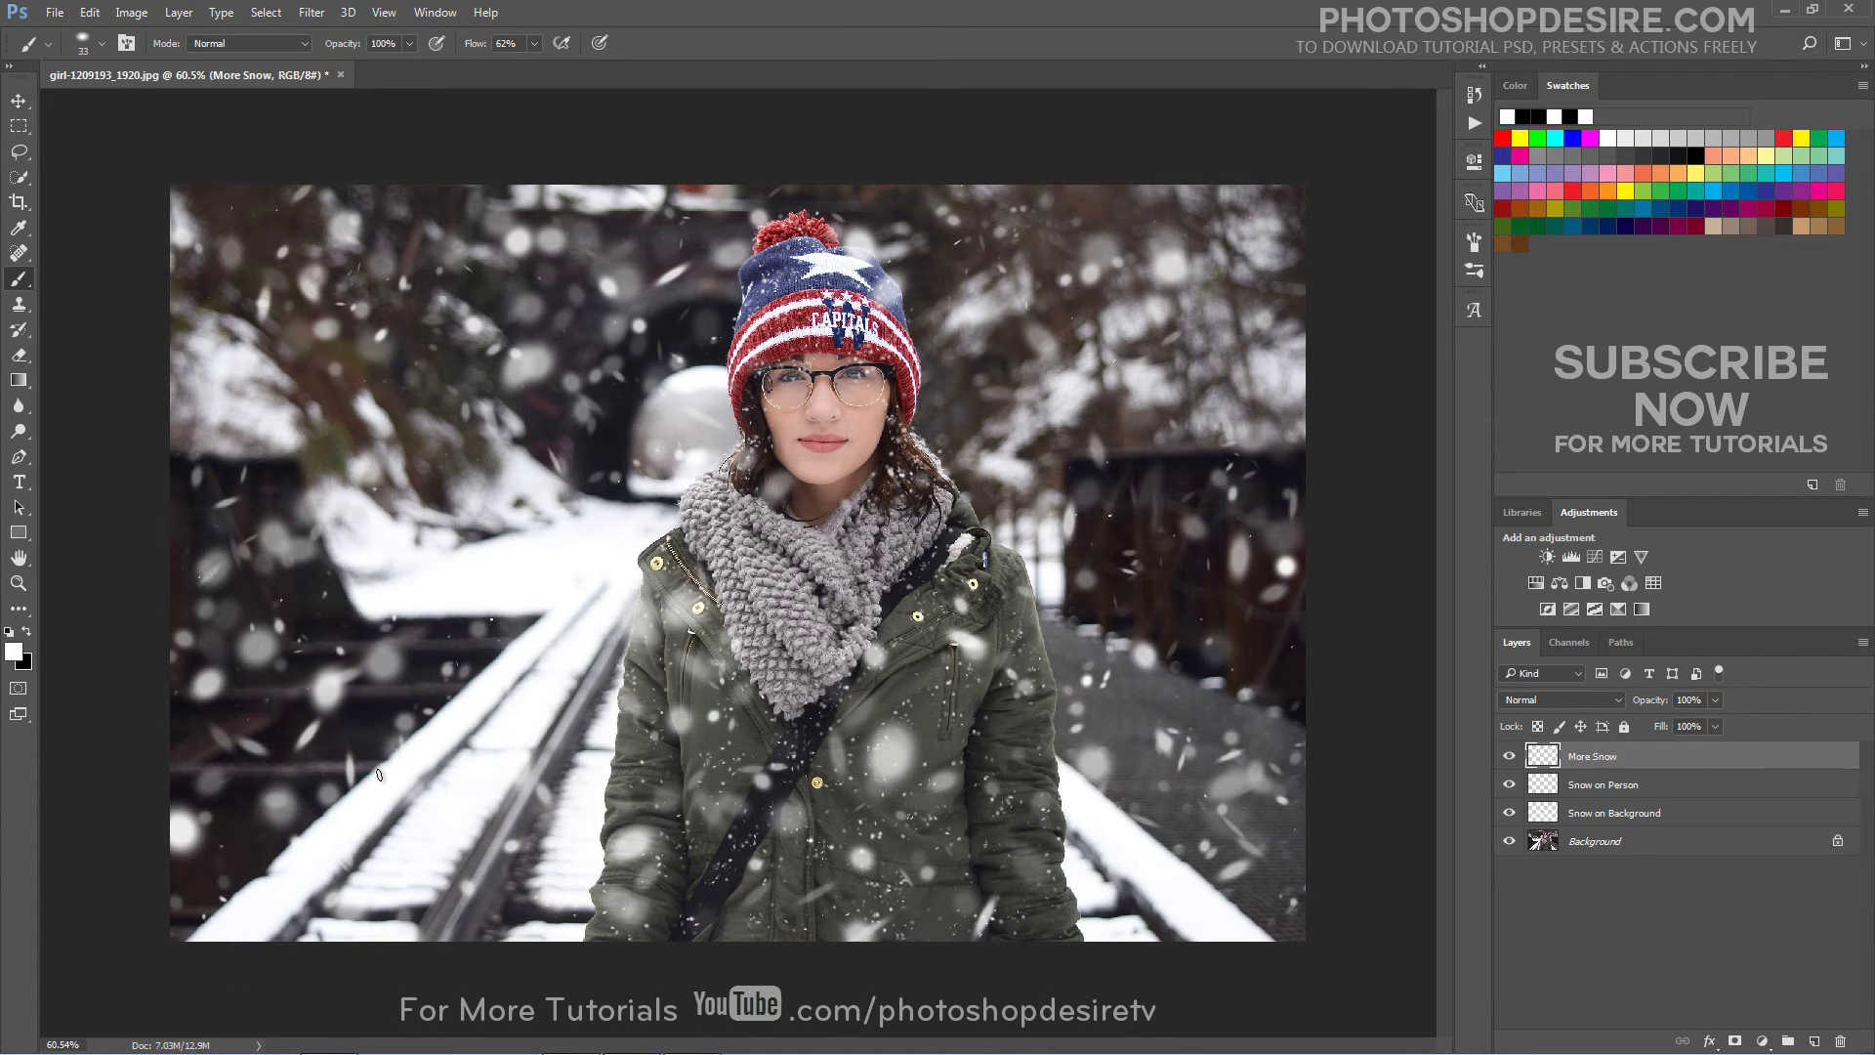
pyautogui.click(186, 535)
pyautogui.moveTo(631, 390); pyautogui.dragTo(586, 491)
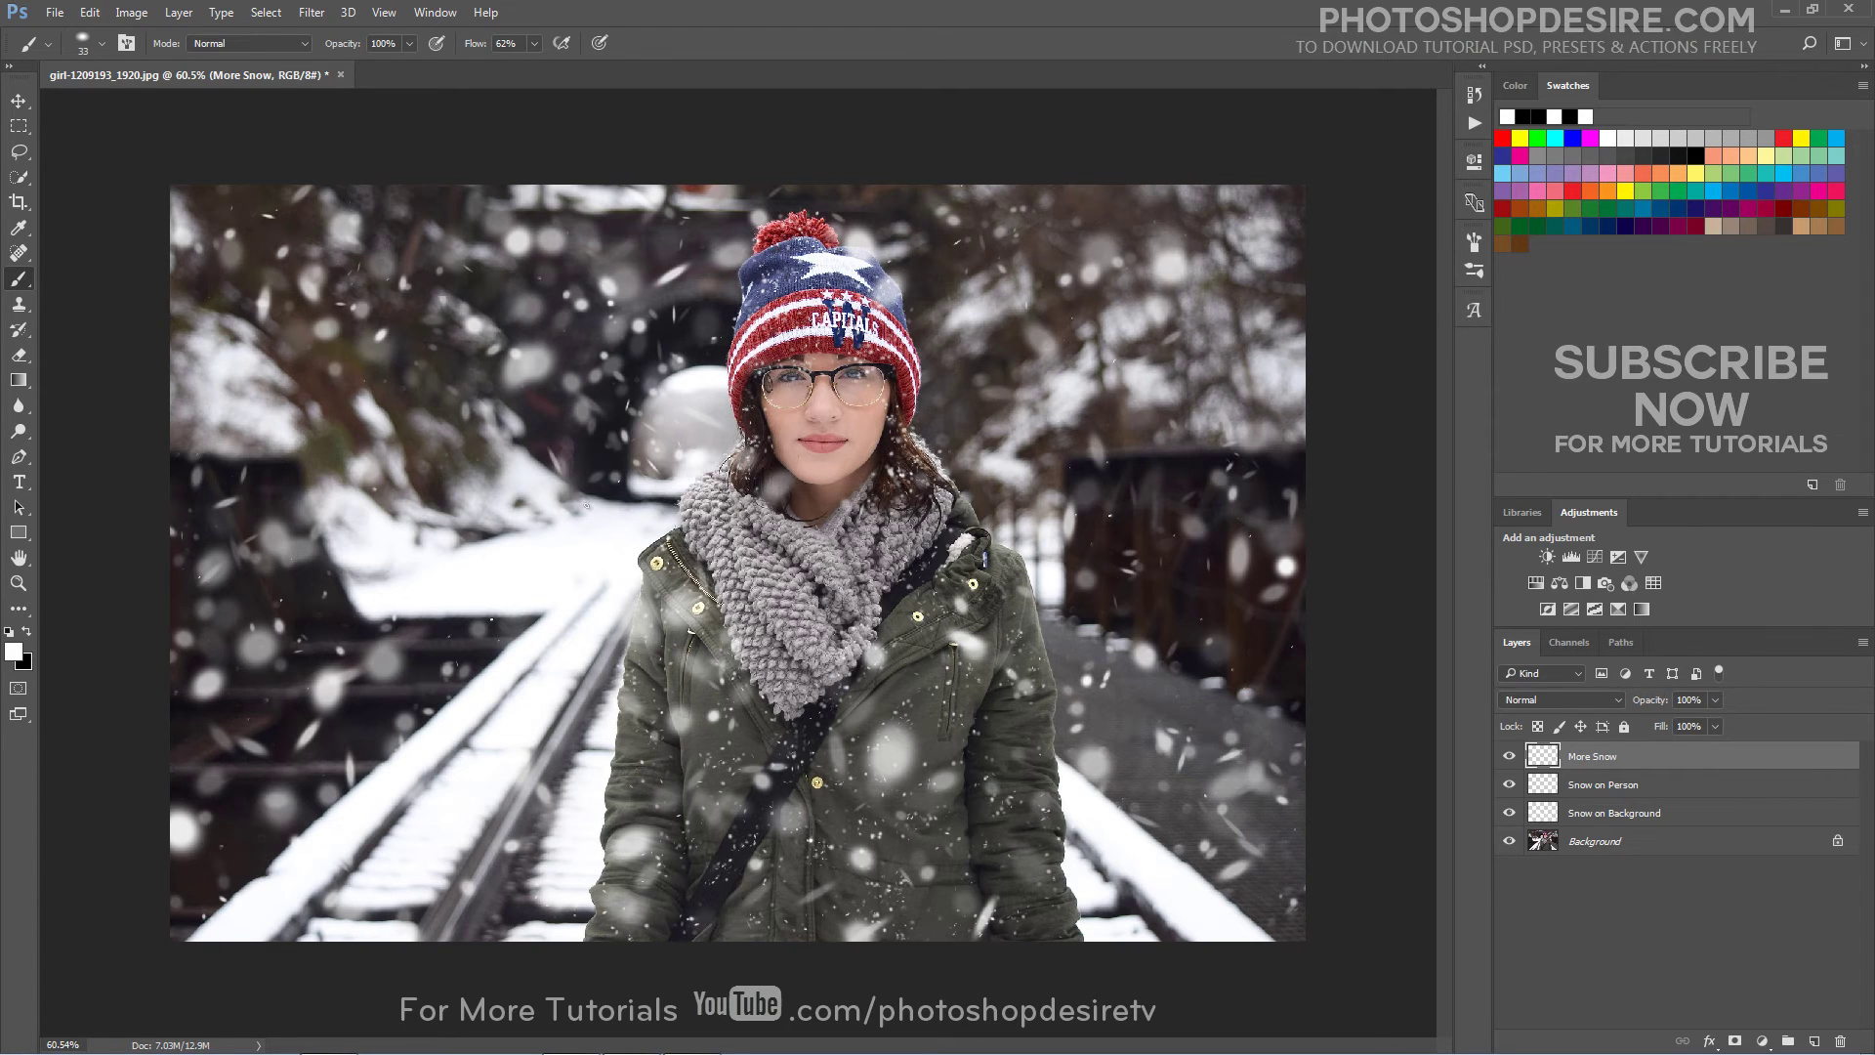
pyautogui.click(966, 416)
pyautogui.click(760, 296)
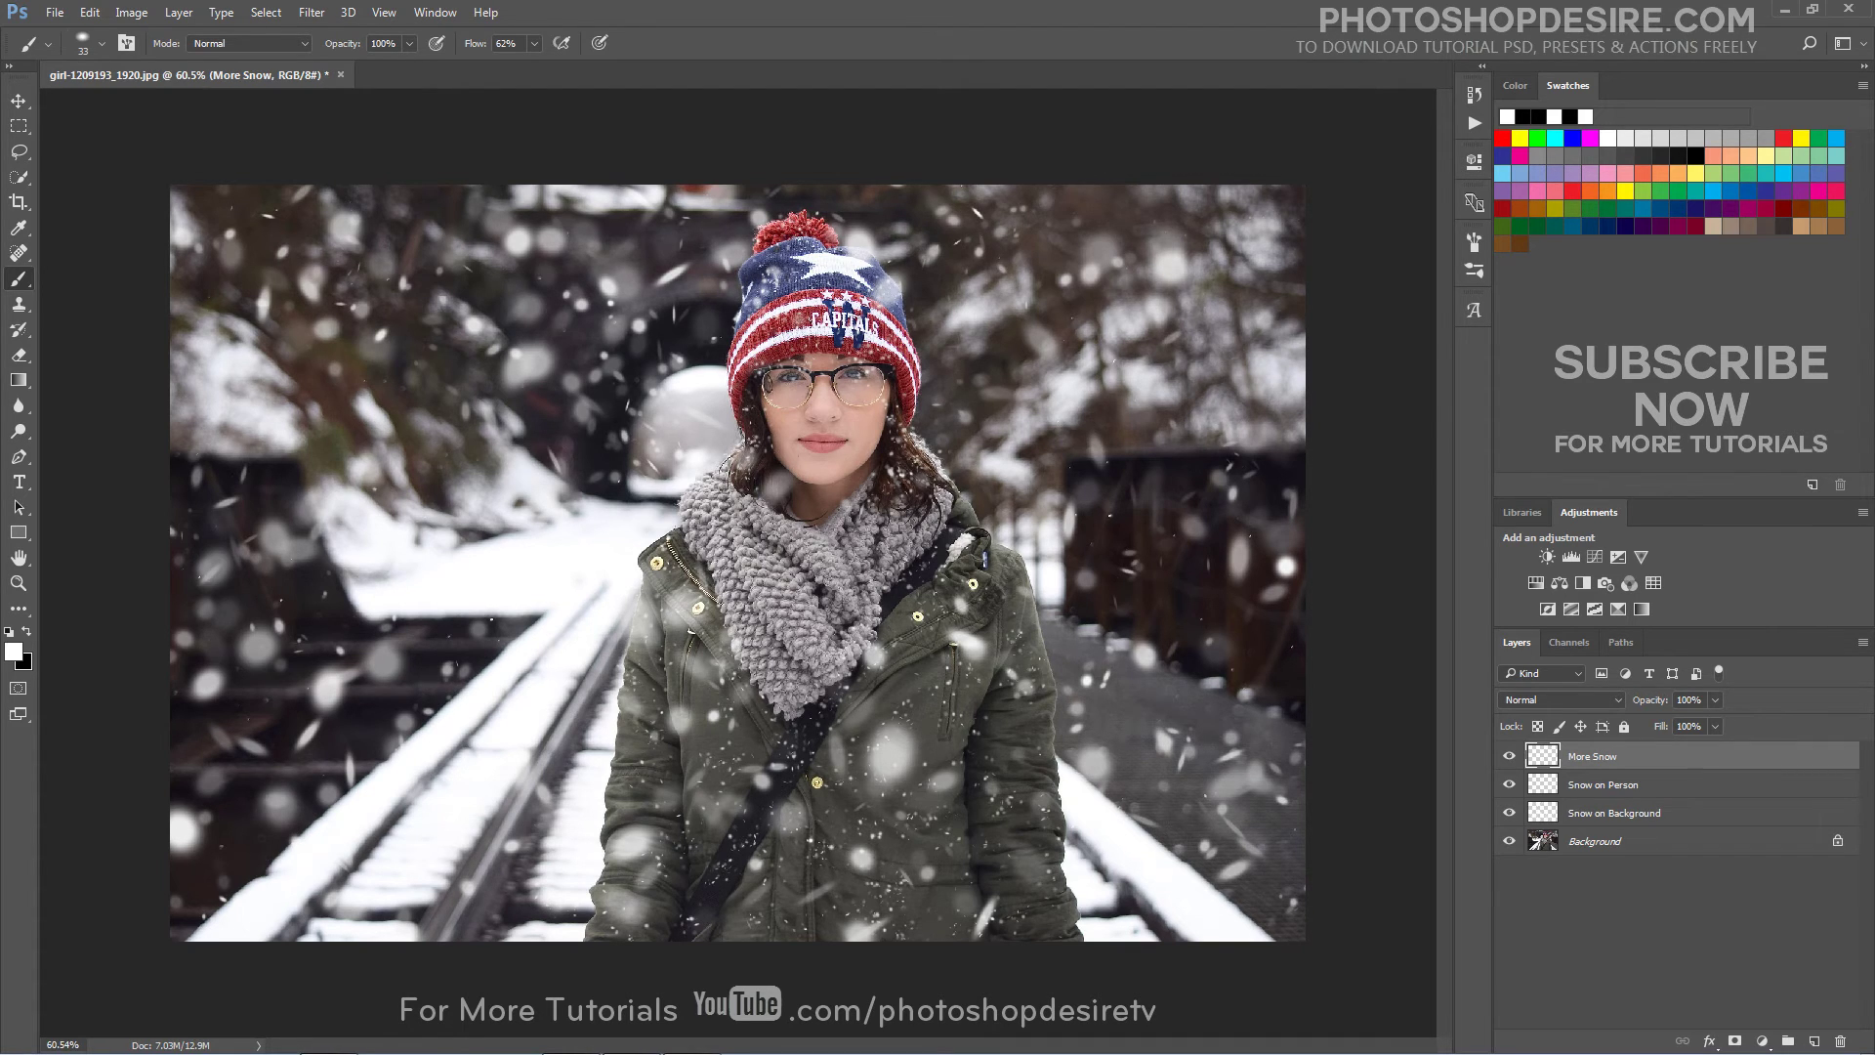
pyautogui.moveTo(901, 588); pyautogui.dragTo(884, 537)
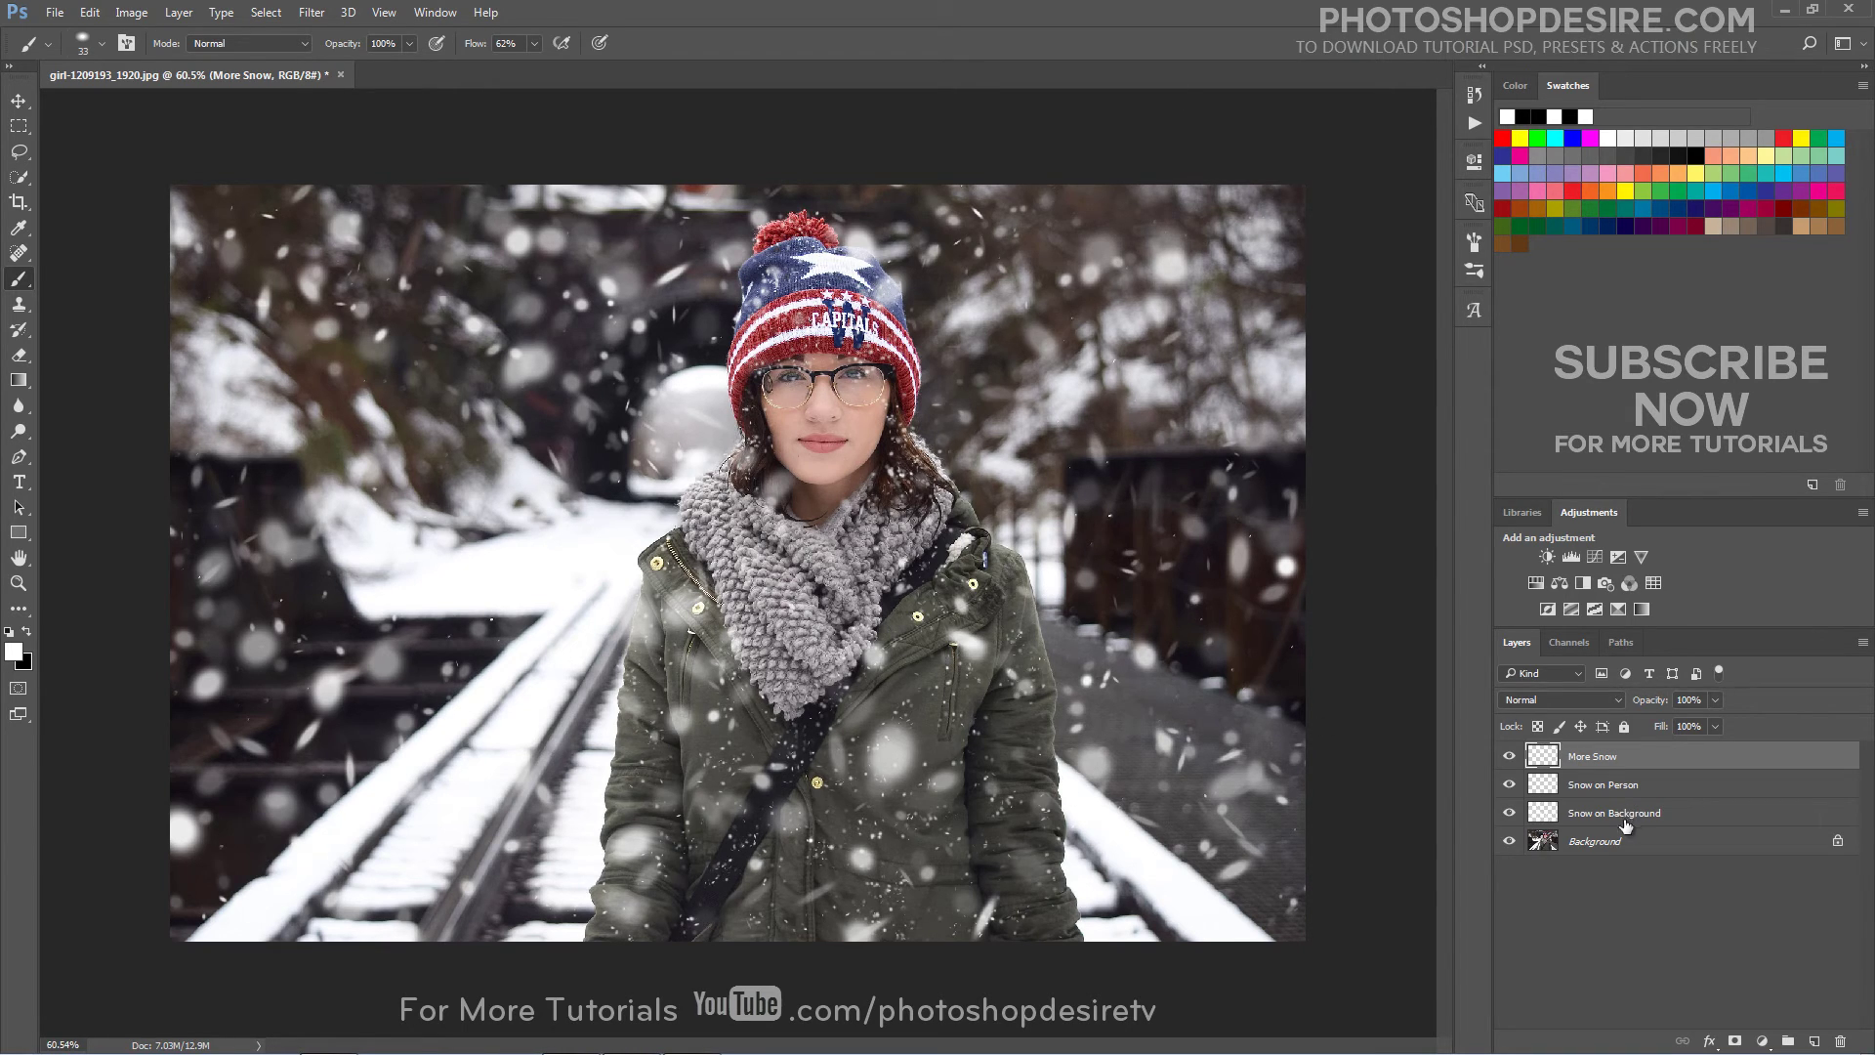
# Compare the photo with and without each of the three snow layers, and select the Snow on Person layer
pyautogui.click(1509, 755)
pyautogui.click(1511, 757)
pyautogui.click(1511, 757)
pyautogui.click(1510, 784)
pyautogui.click(1510, 784)
pyautogui.click(1510, 812)
pyautogui.click(1510, 812)
pyautogui.click(1615, 790)
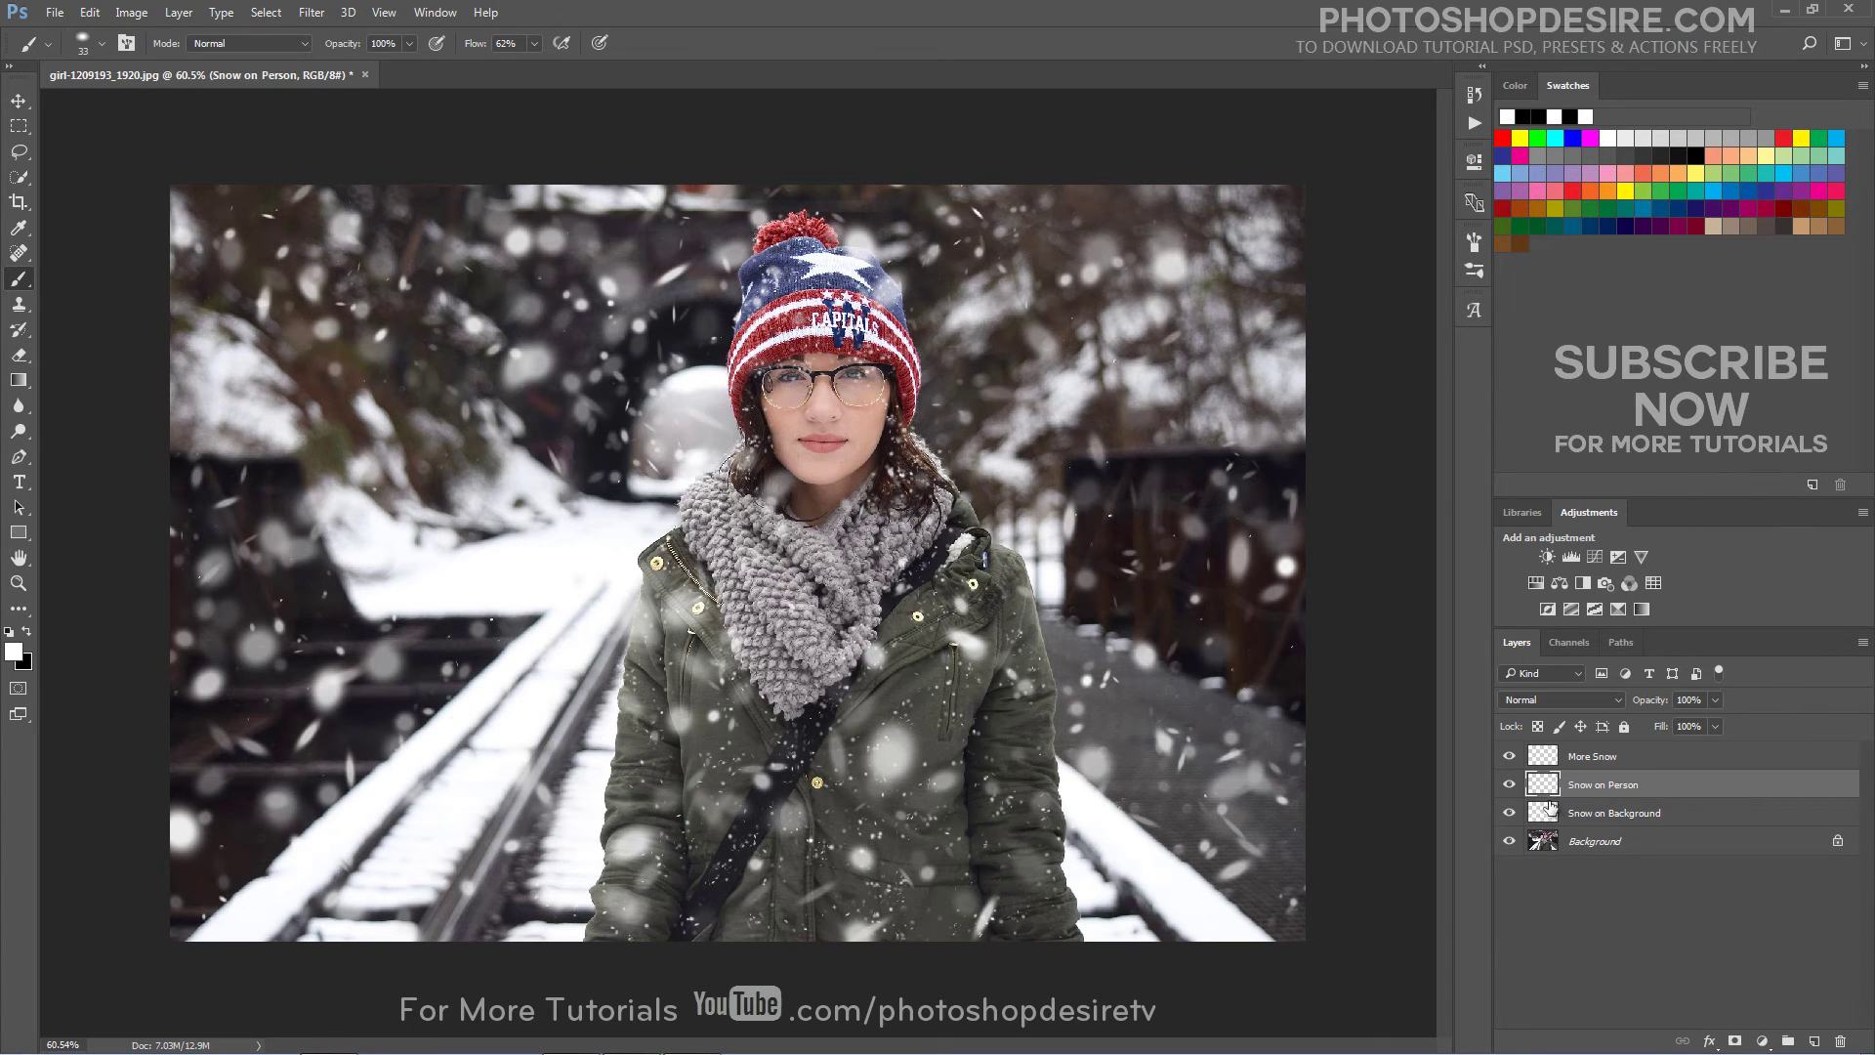
# Check the photo with and without the Snow on Person layer, and hide the Snow on Background layer
pyautogui.click(1510, 785)
pyautogui.click(1511, 785)
pyautogui.click(1512, 812)
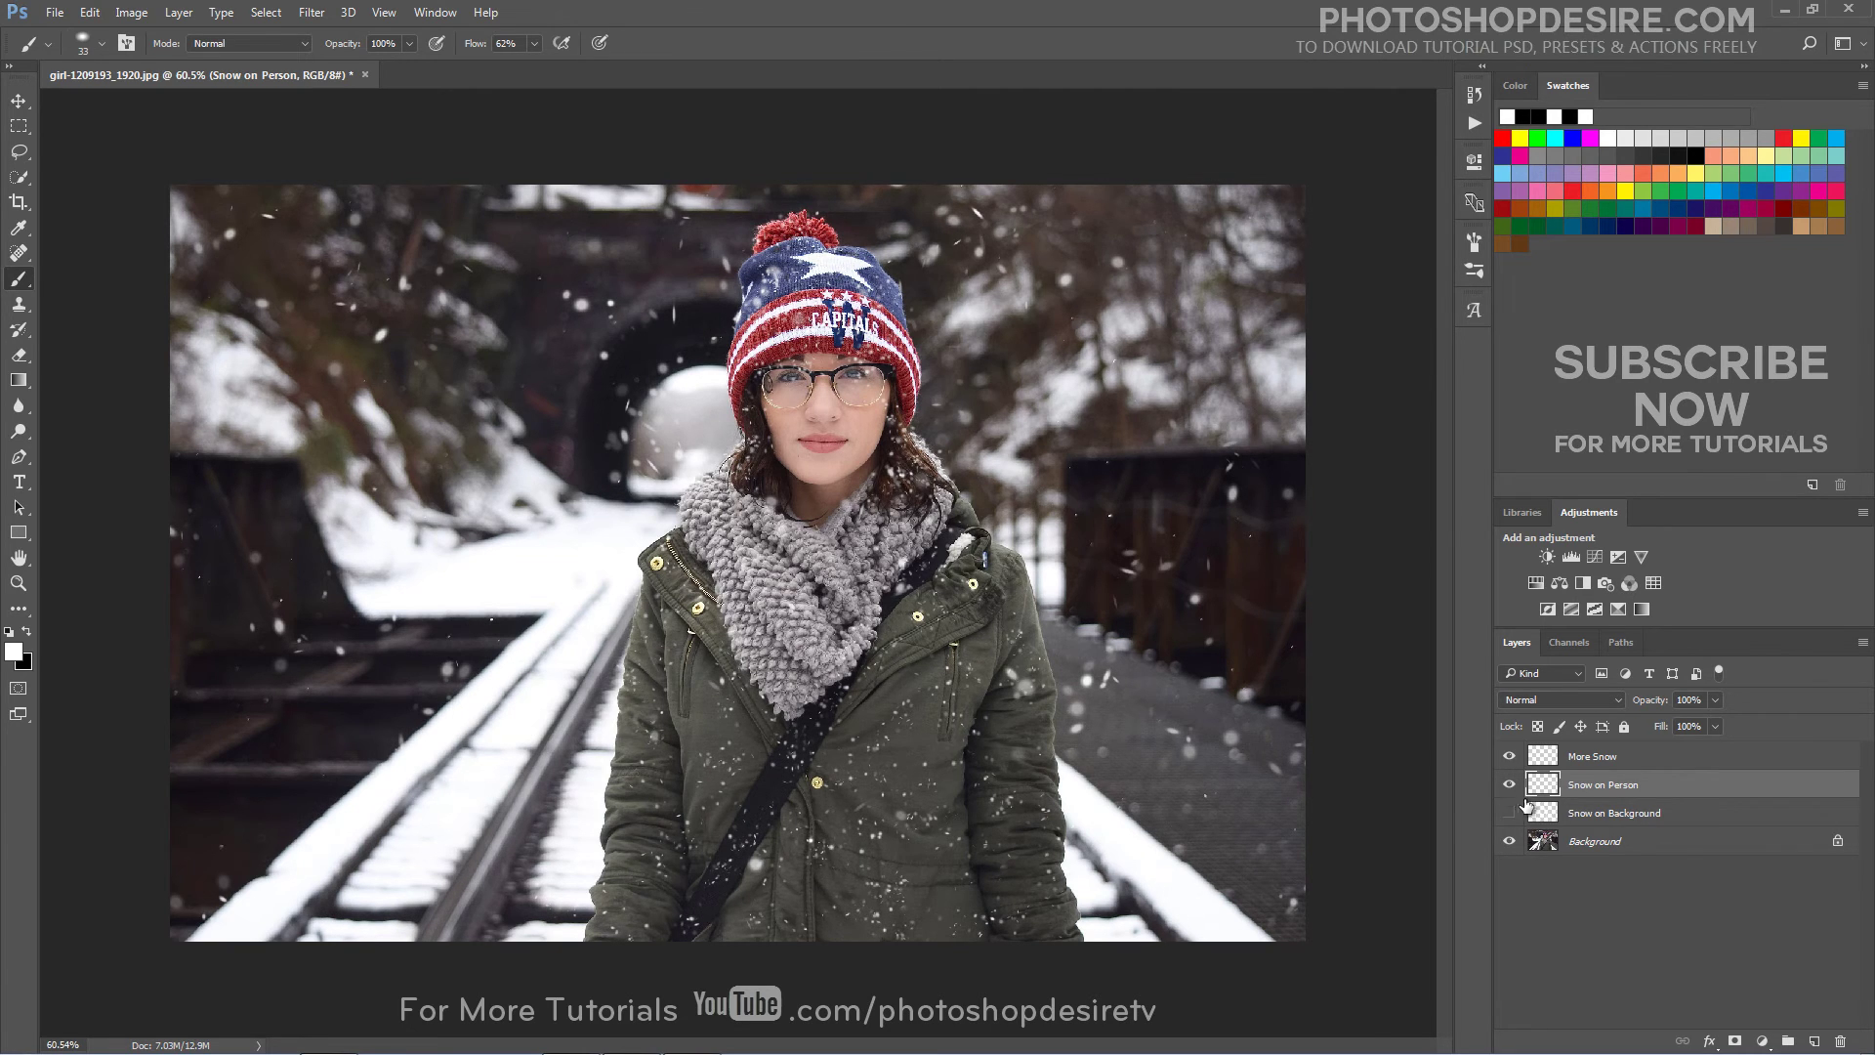
# Paint extra snowflakes across the tracks, trees and tunnel on the Snow on Person layer, and show the Snow on Background layer again
pyautogui.click(272, 854)
pyautogui.click(234, 695)
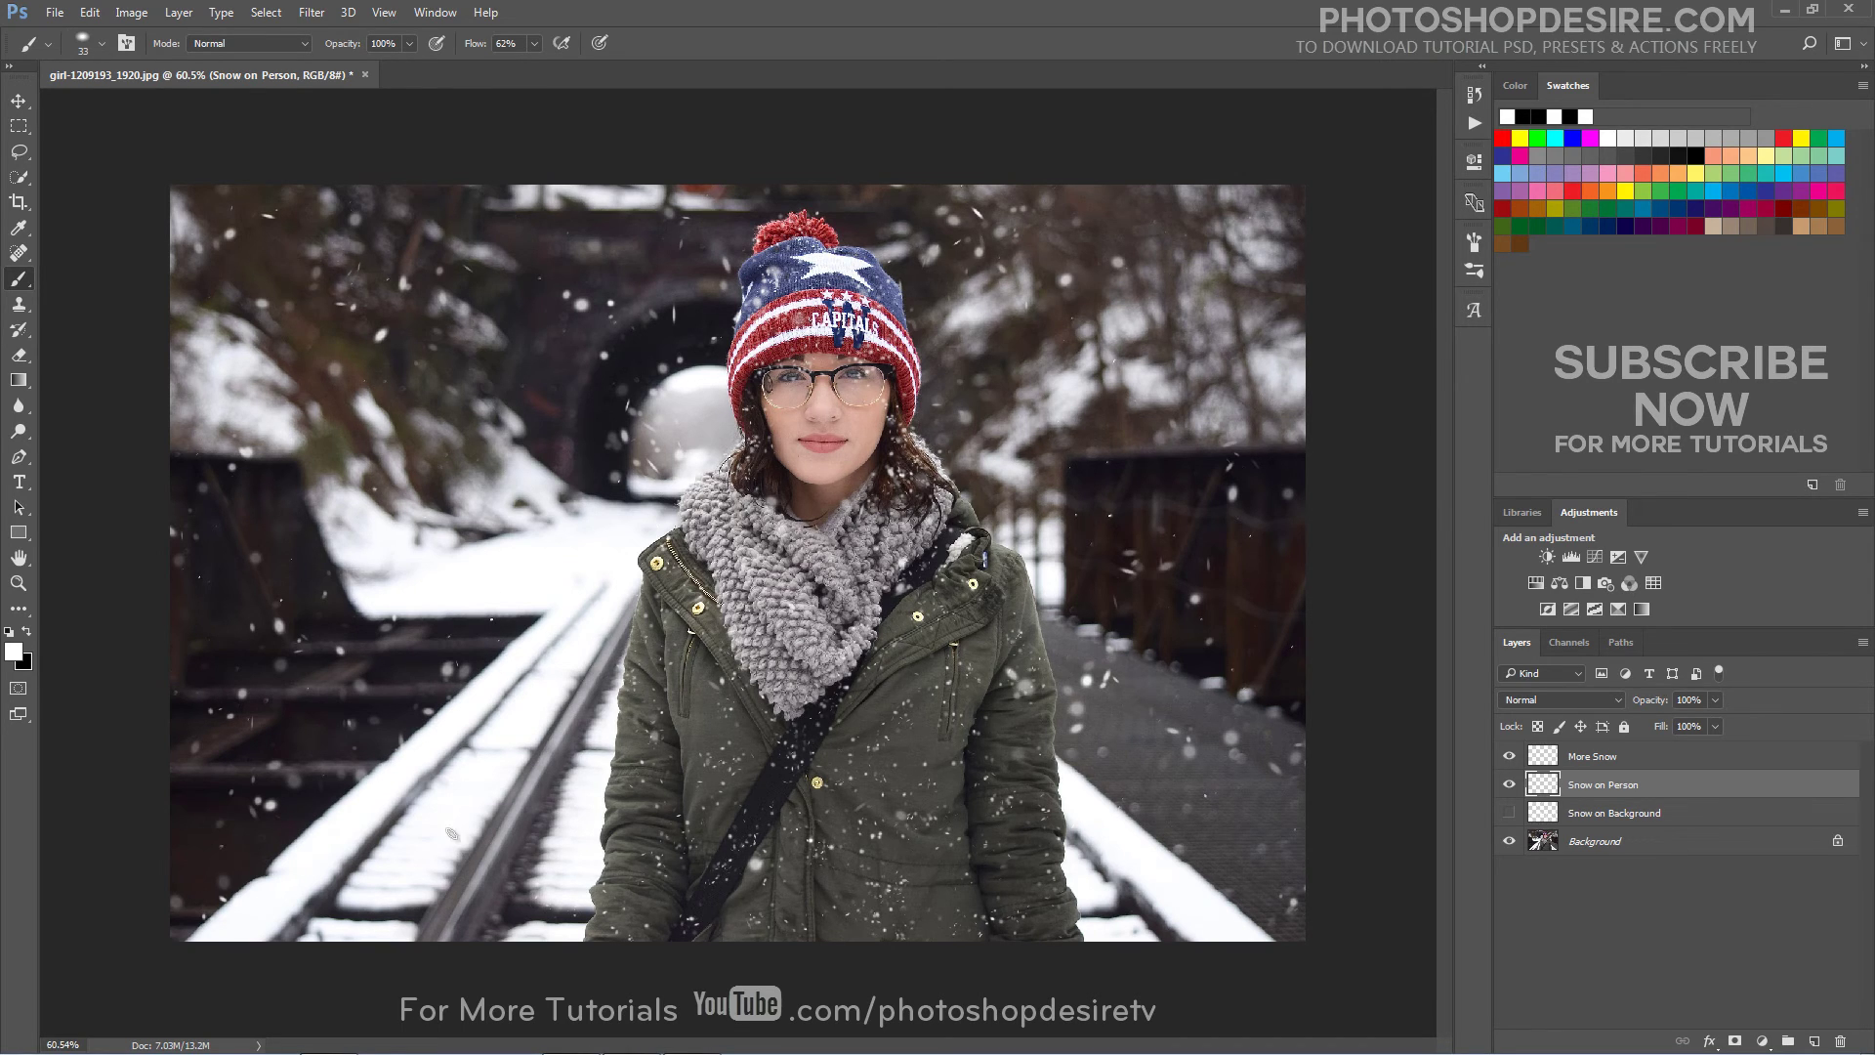
pyautogui.click(192, 820)
pyautogui.moveTo(558, 229); pyautogui.dragTo(539, 218)
pyautogui.moveTo(571, 372)
pyautogui.mouseDown()
pyautogui.moveTo(531, 359)
pyautogui.moveTo(526, 445)
pyautogui.mouseUp()
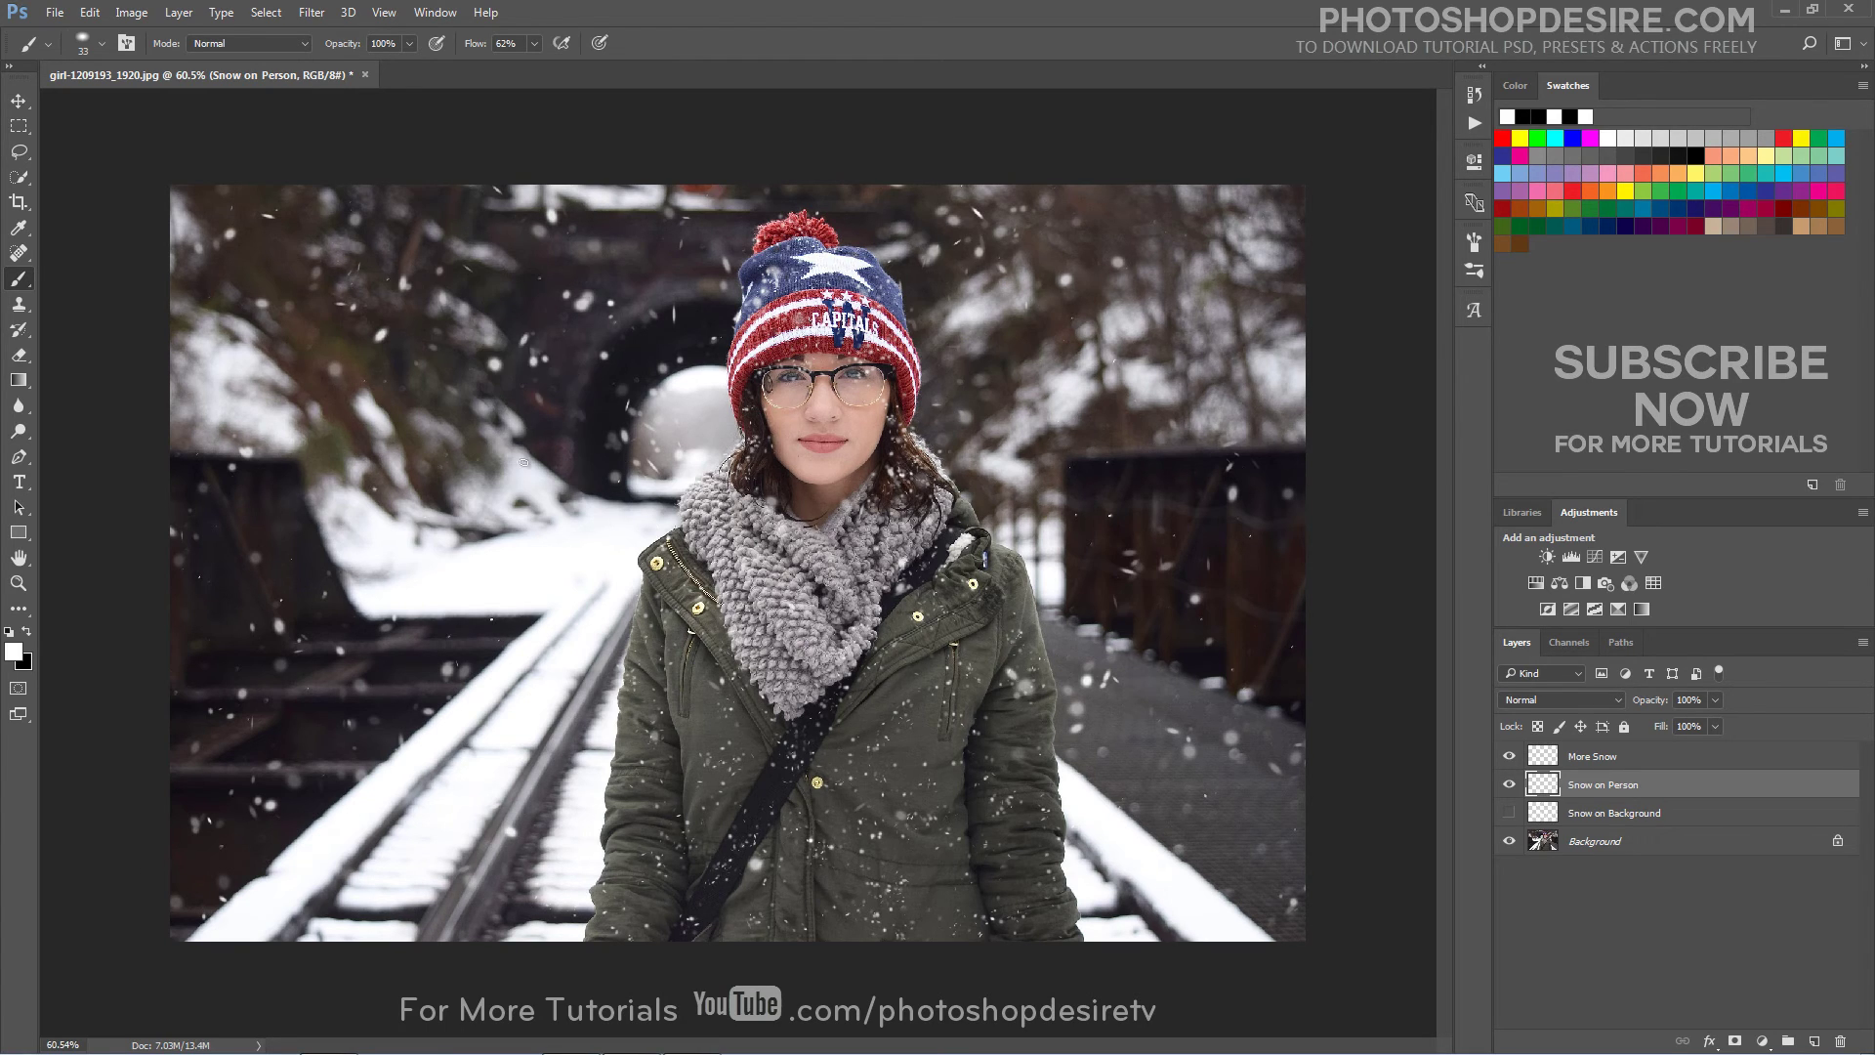
pyautogui.moveTo(1155, 288)
pyautogui.mouseDown()
pyautogui.moveTo(1091, 202)
pyautogui.moveTo(1255, 243)
pyautogui.moveTo(1272, 344)
pyautogui.mouseUp()
pyautogui.moveTo(651, 209); pyautogui.dragTo(652, 287)
pyautogui.moveTo(444, 489)
pyautogui.mouseDown()
pyautogui.moveTo(282, 500)
pyautogui.moveTo(250, 573)
pyautogui.mouseUp()
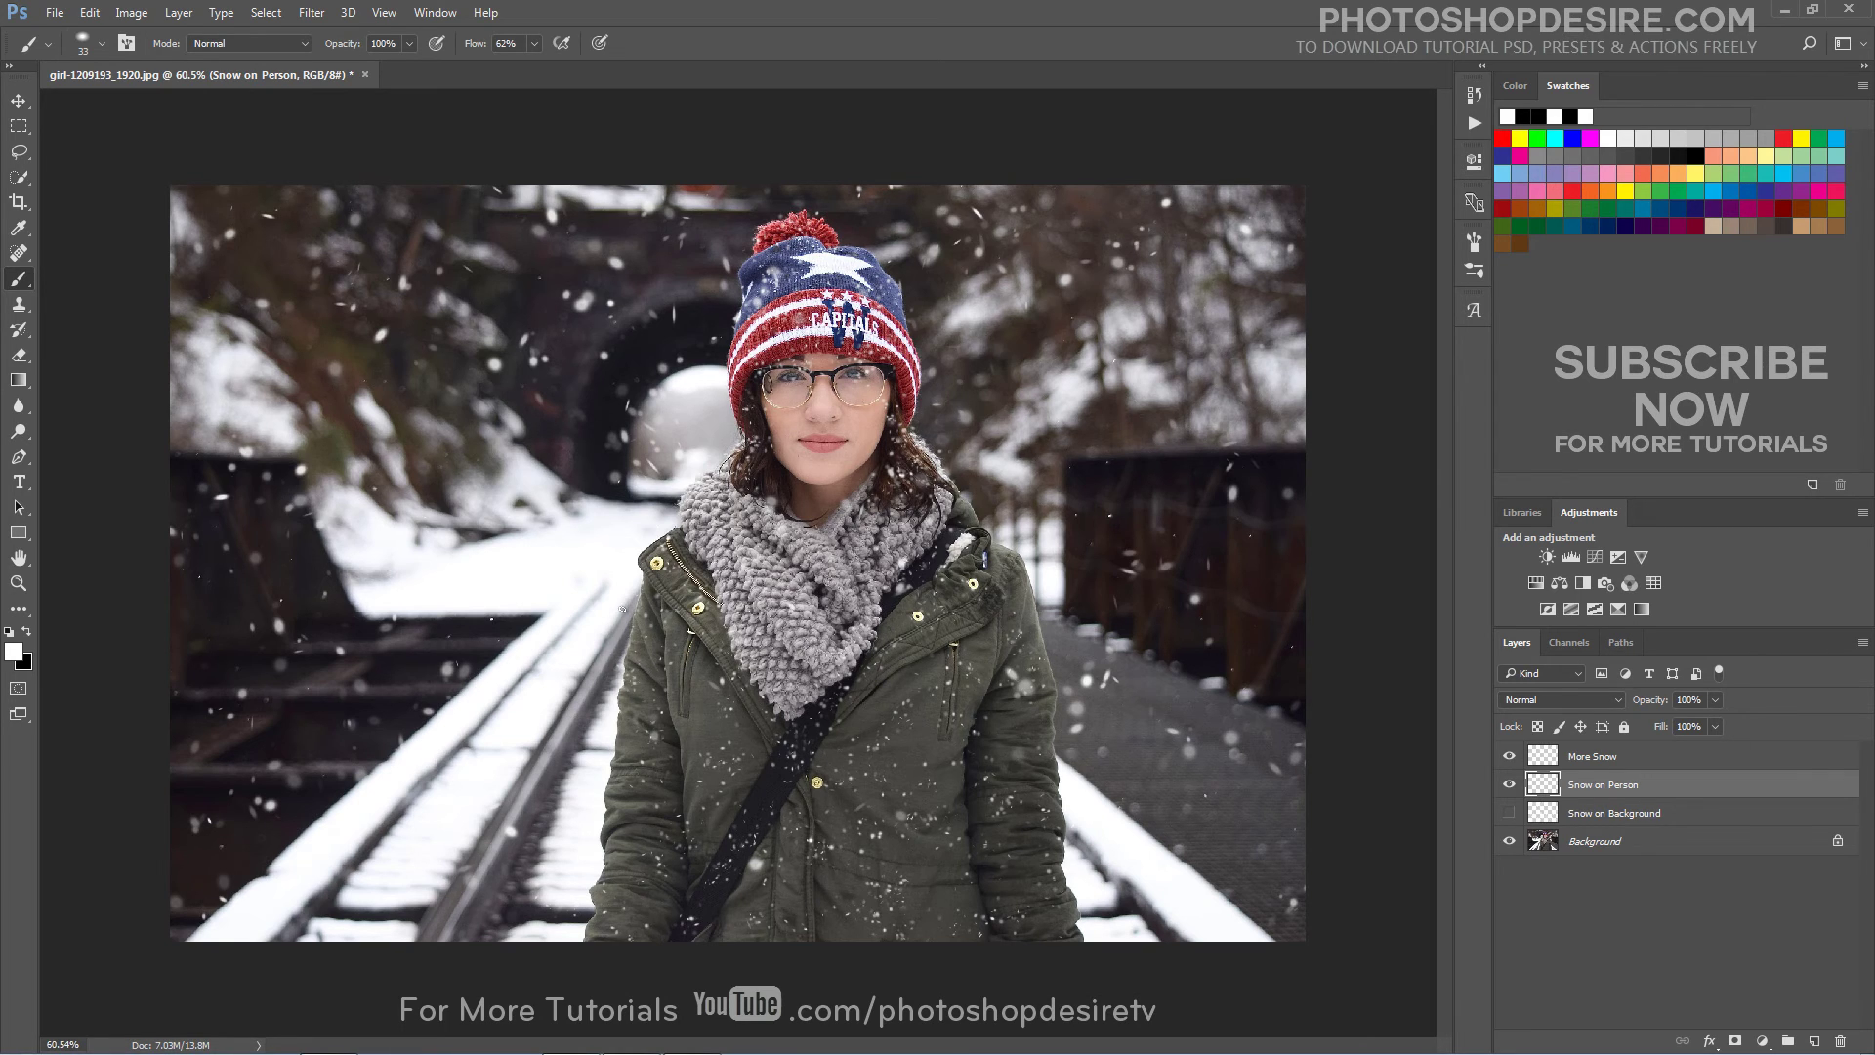
pyautogui.click(1249, 555)
pyautogui.click(1509, 812)
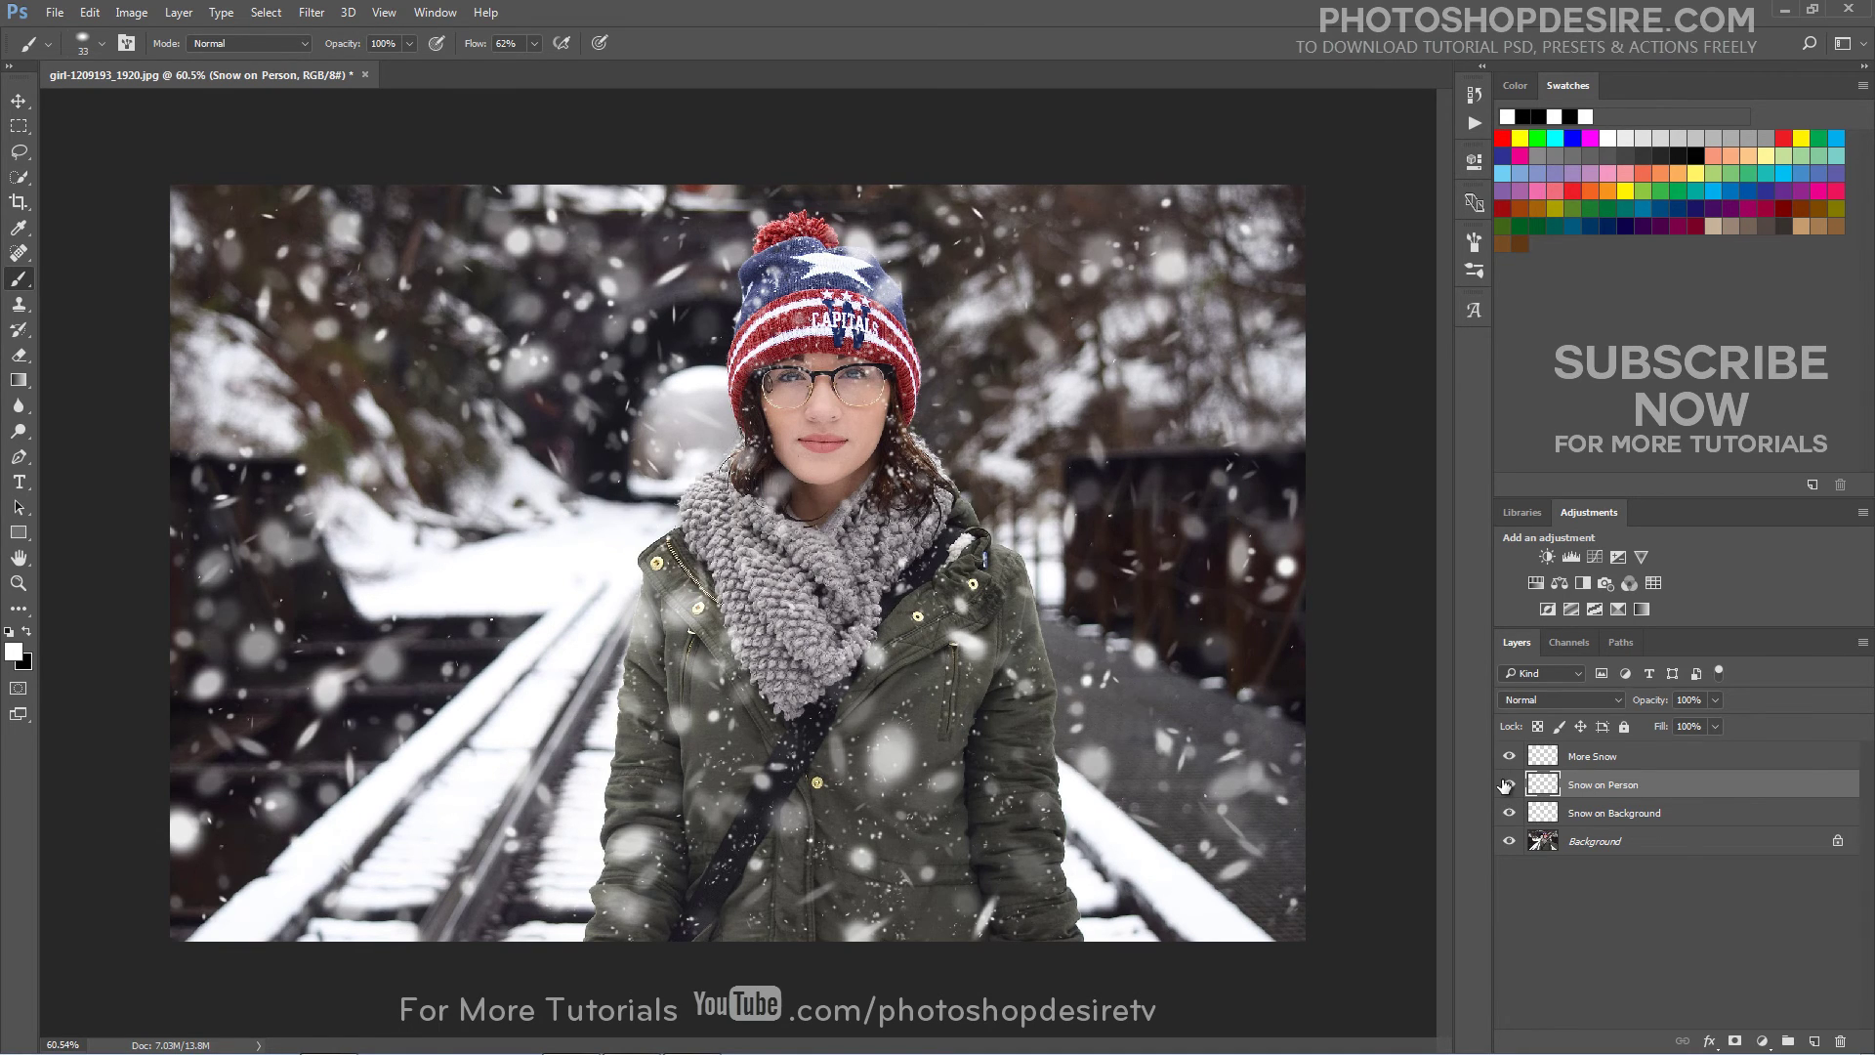
# Select the Background layer and compare the original photo with the full snow effect
pyautogui.click(1577, 850)
pyautogui.keyDown('alt'); pyautogui.click(1510, 844); pyautogui.keyUp('alt')
pyautogui.keyDown('alt'); pyautogui.click(1510, 841); pyautogui.keyUp('alt')
pyautogui.keyDown('alt'); pyautogui.click(1510, 841); pyautogui.keyUp('alt')
pyautogui.keyDown('alt'); pyautogui.click(1509, 841); pyautogui.keyUp('alt')
pyautogui.keyDown('alt'); pyautogui.click(1510, 842); pyautogui.keyUp('alt')
pyautogui.keyDown('alt'); pyautogui.click(1510, 842); pyautogui.keyUp('alt')
pyautogui.keyDown('alt'); pyautogui.click(1510, 842); pyautogui.keyUp('alt')
pyautogui.keyDown('alt'); pyautogui.click(1509, 842); pyautogui.keyUp('alt')
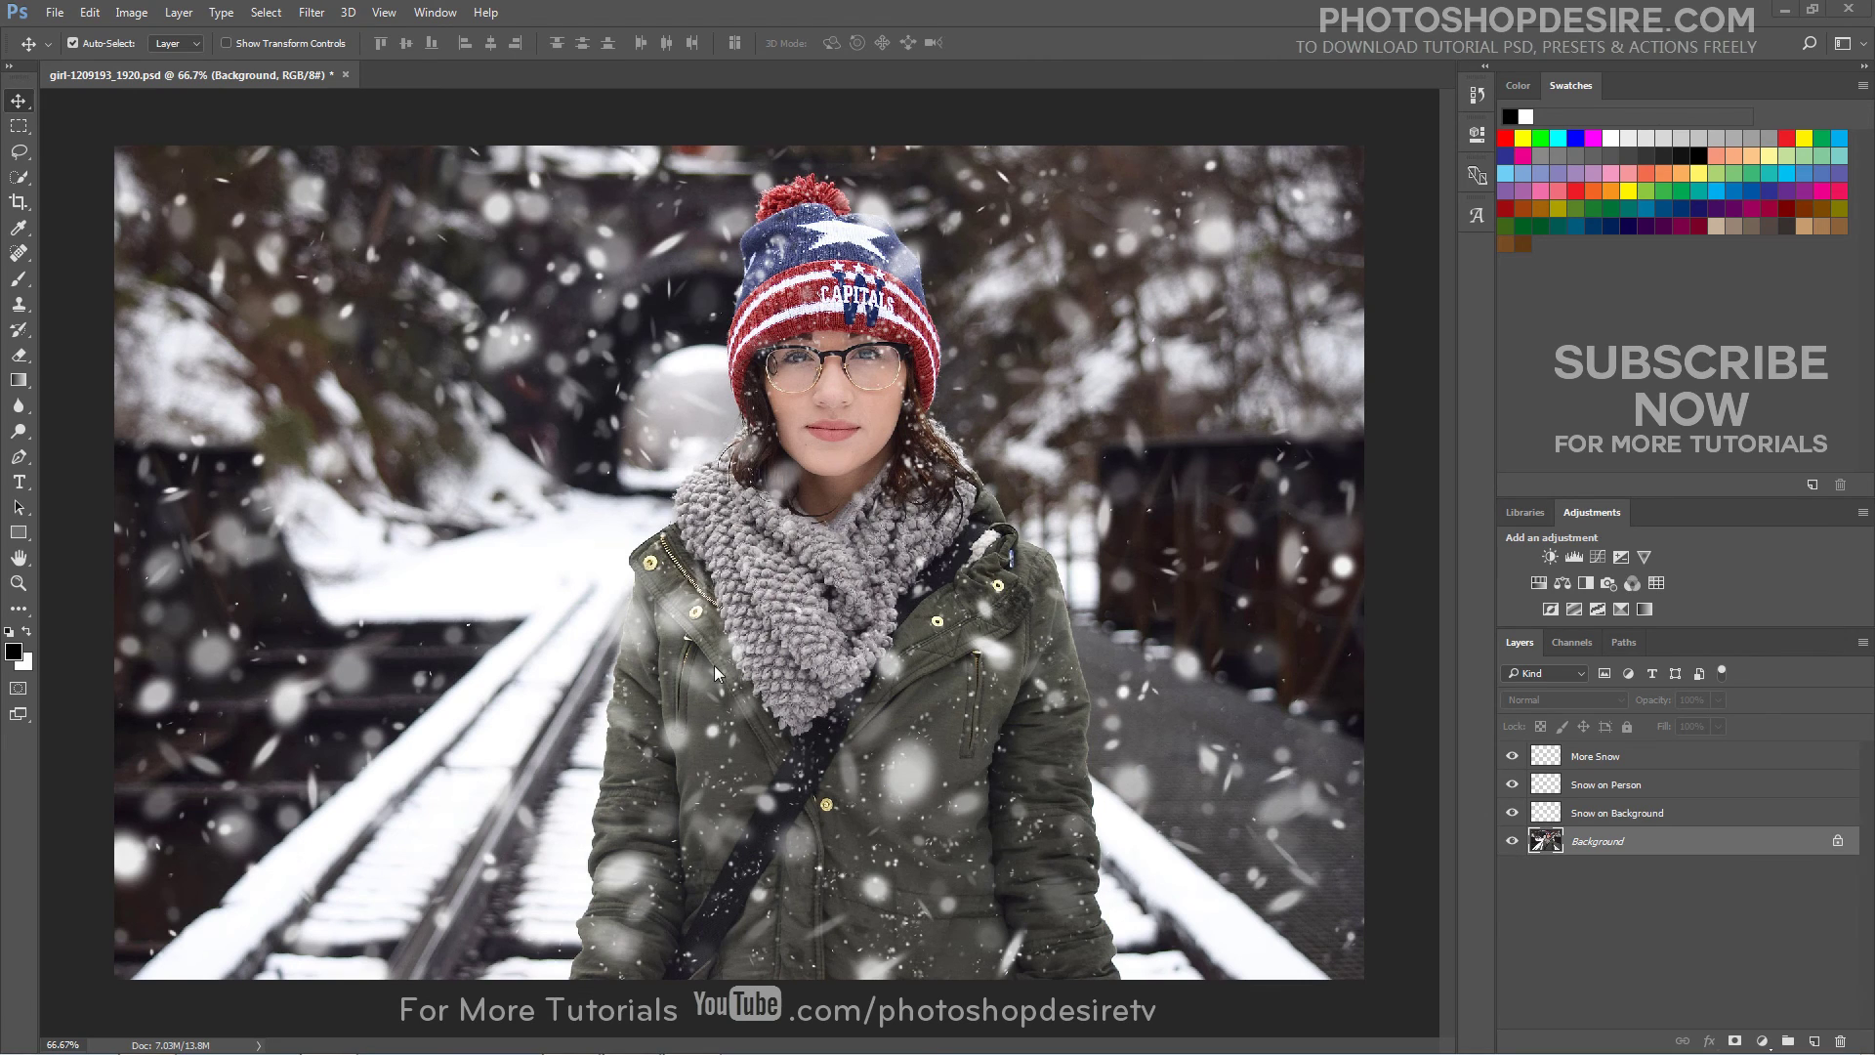
# Add a Color Lookup adjustment layer using the Crisp_Winter.look 3D LUT and place it above the More Snow layer
pyautogui.click(1759, 1041)
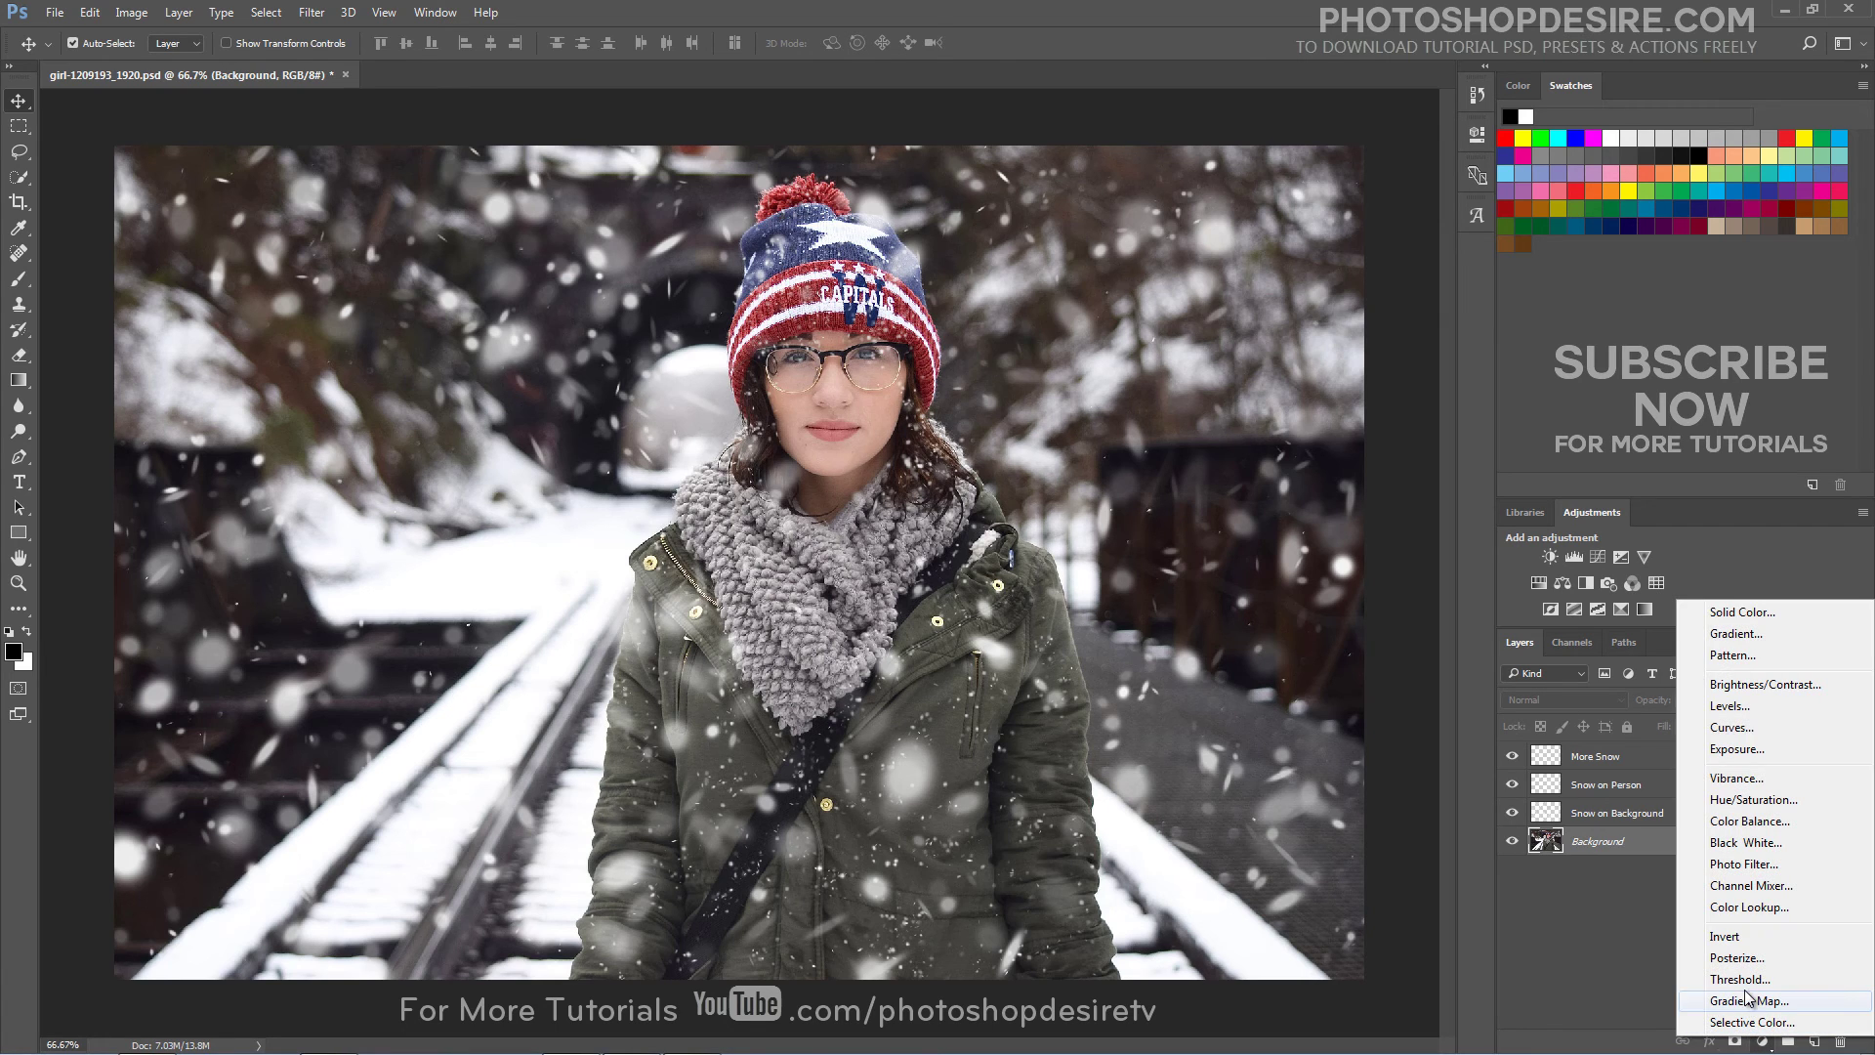
pyautogui.click(1748, 907)
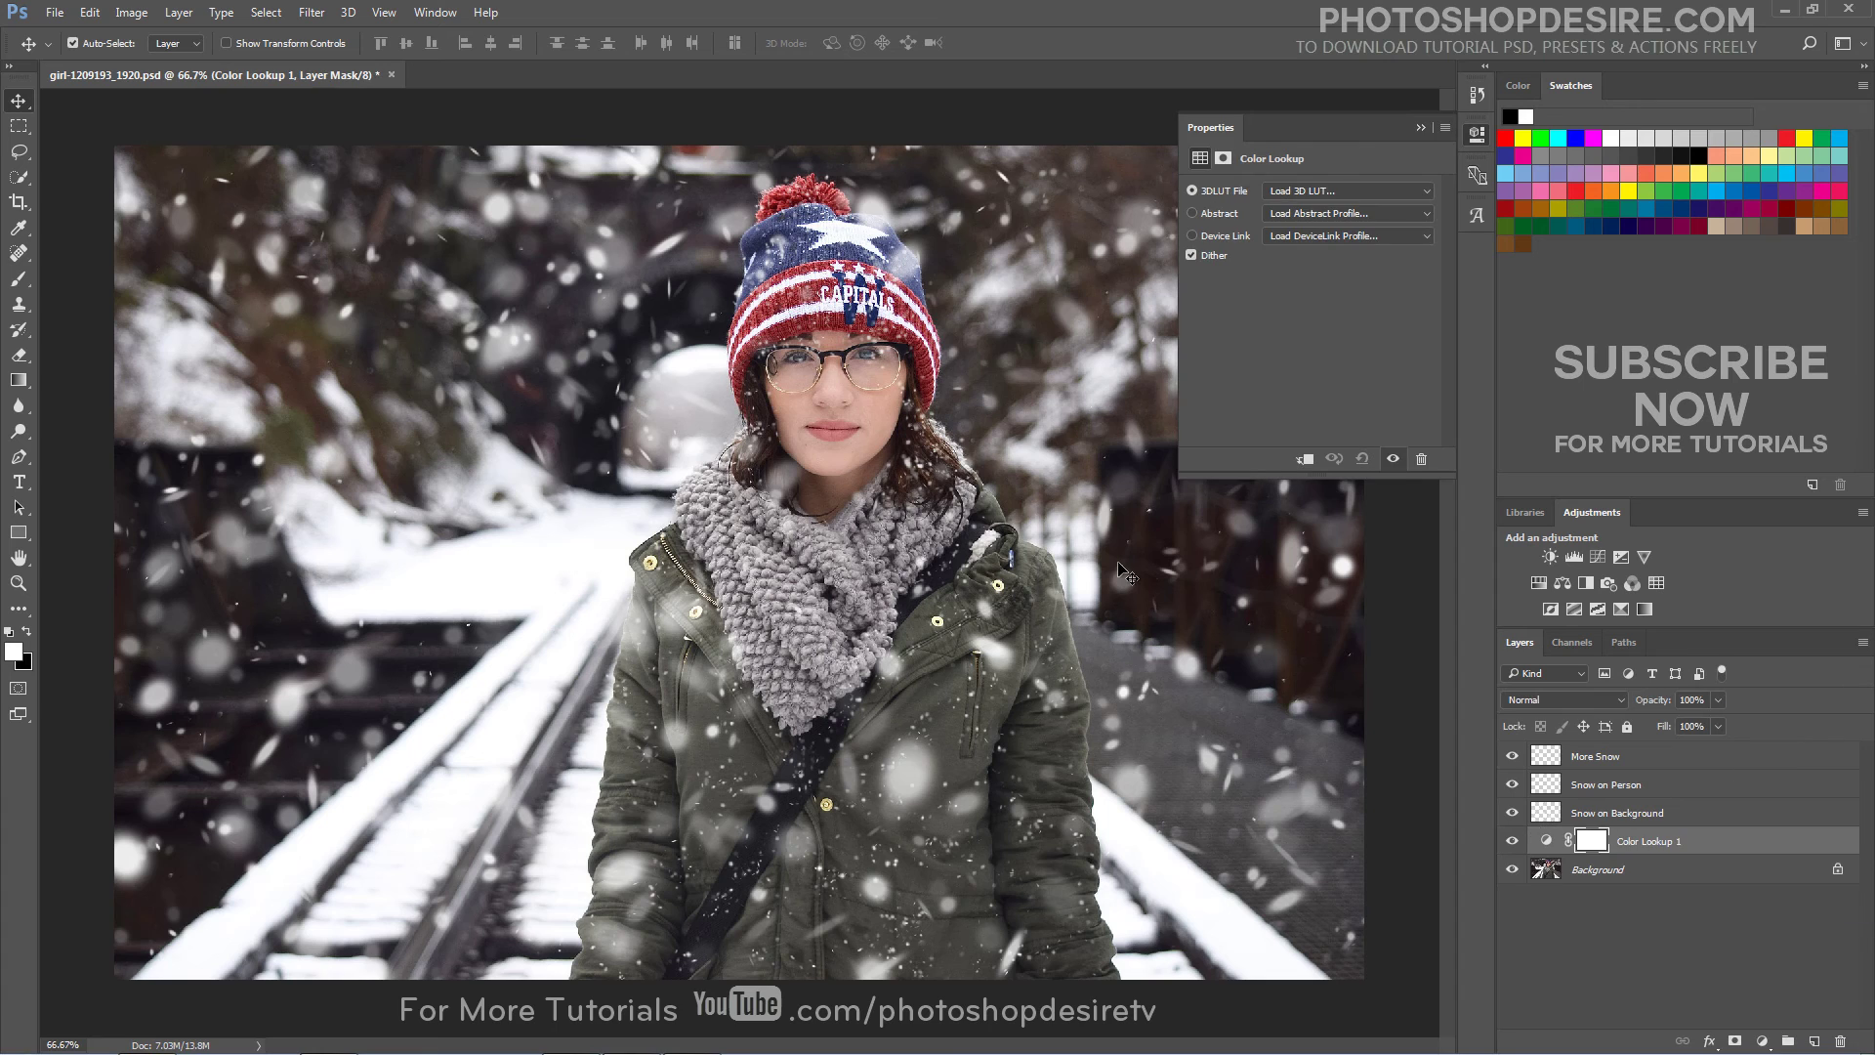
pyautogui.click(1365, 189)
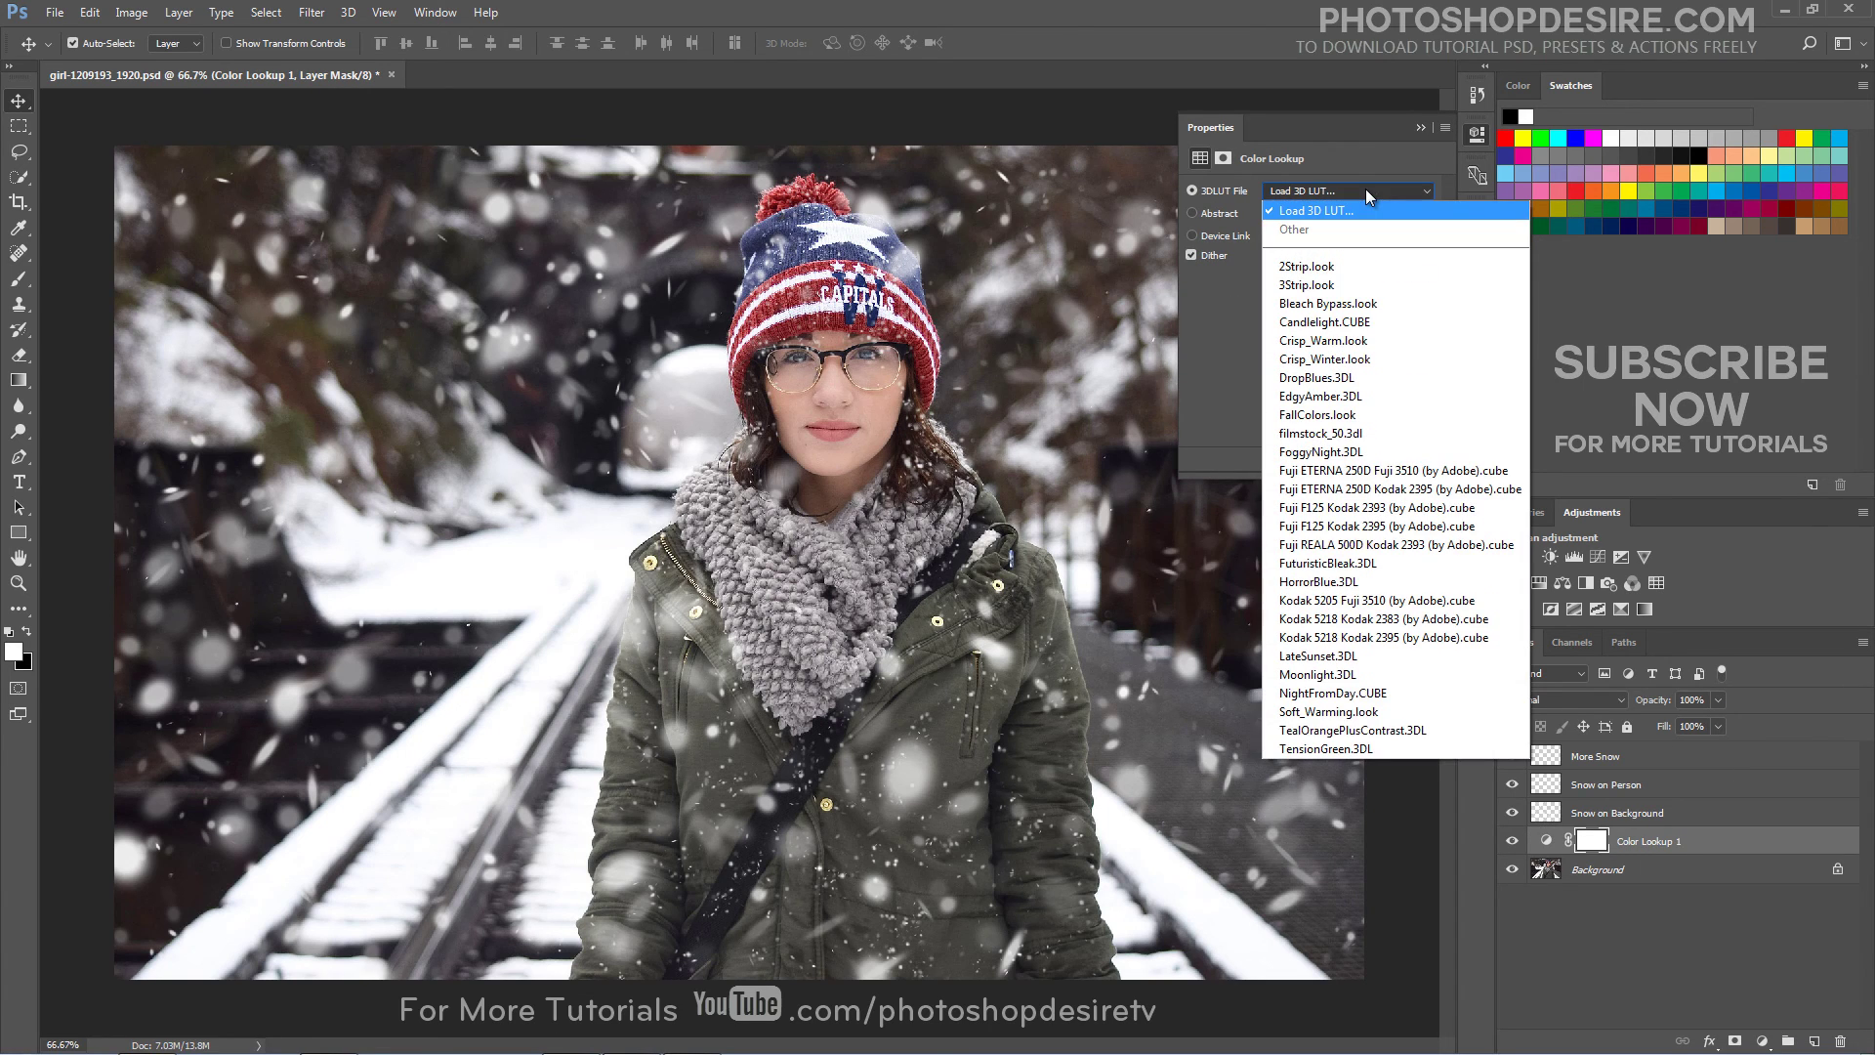
pyautogui.click(1395, 359)
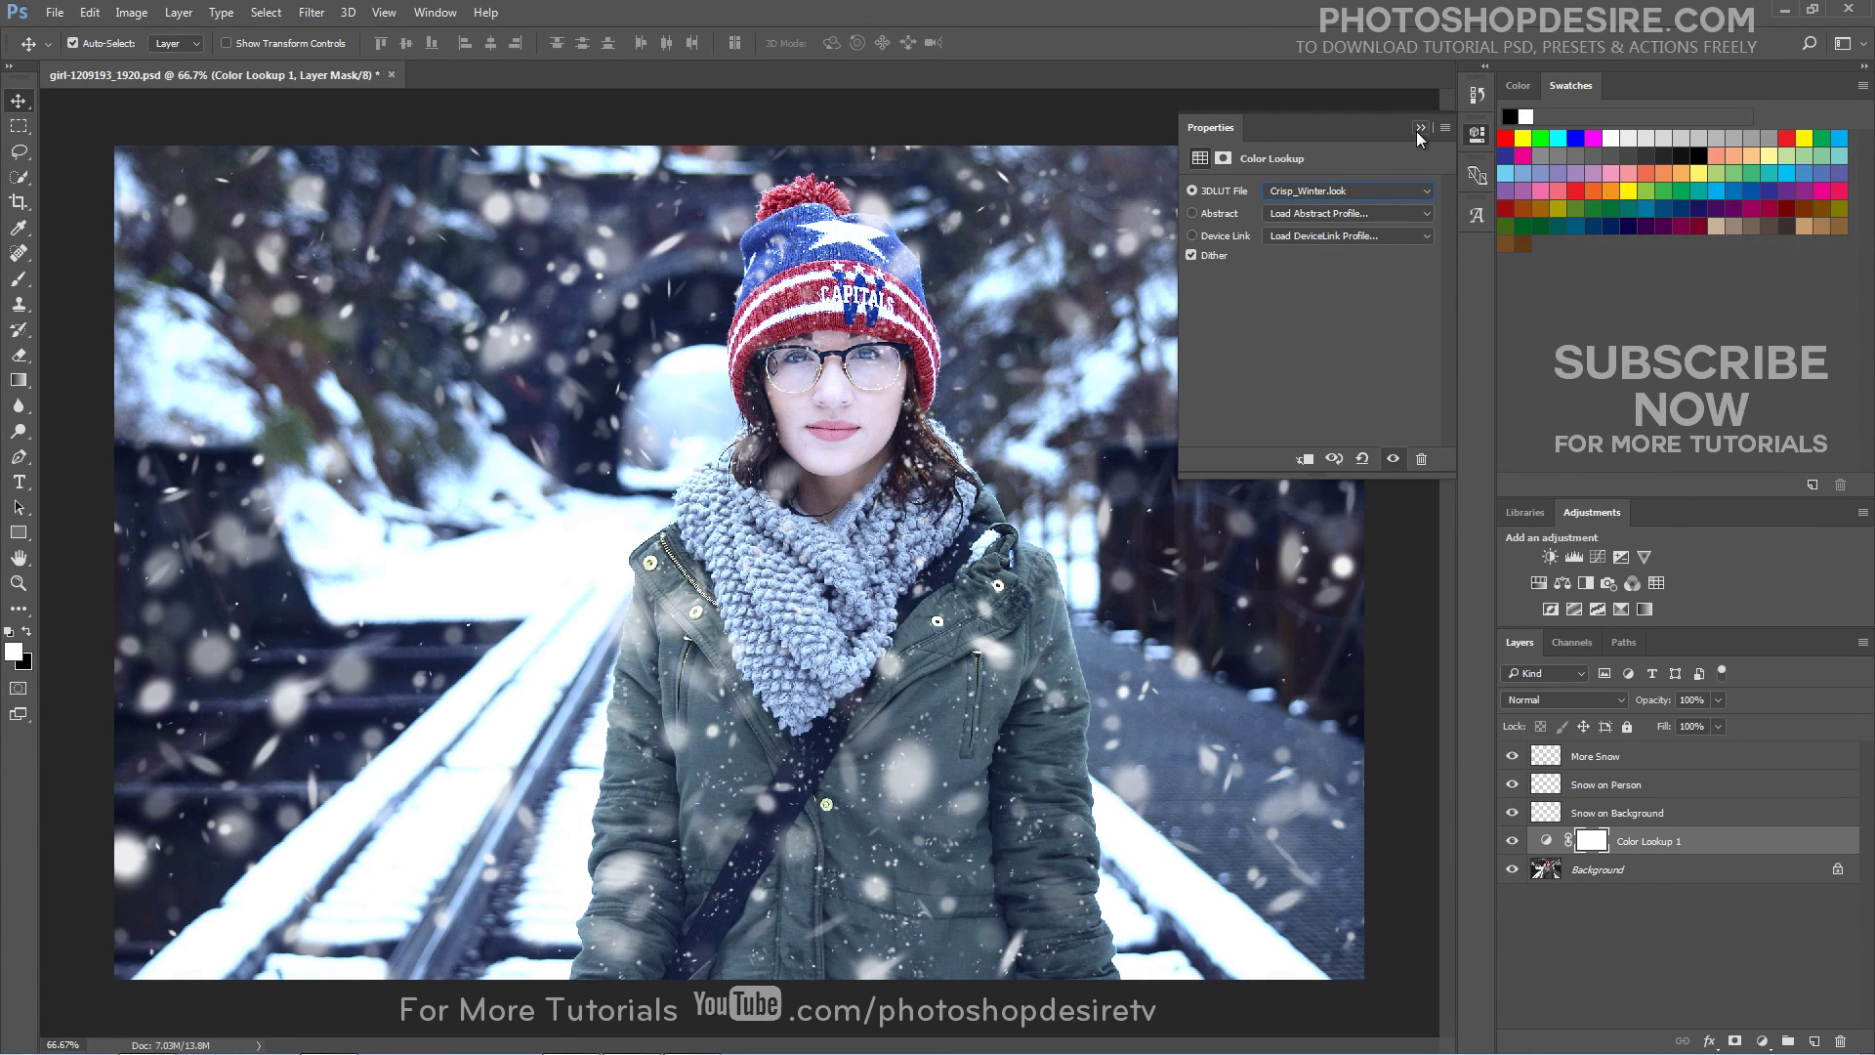
pyautogui.click(1419, 128)
pyautogui.moveTo(1637, 846); pyautogui.dragTo(1622, 746)
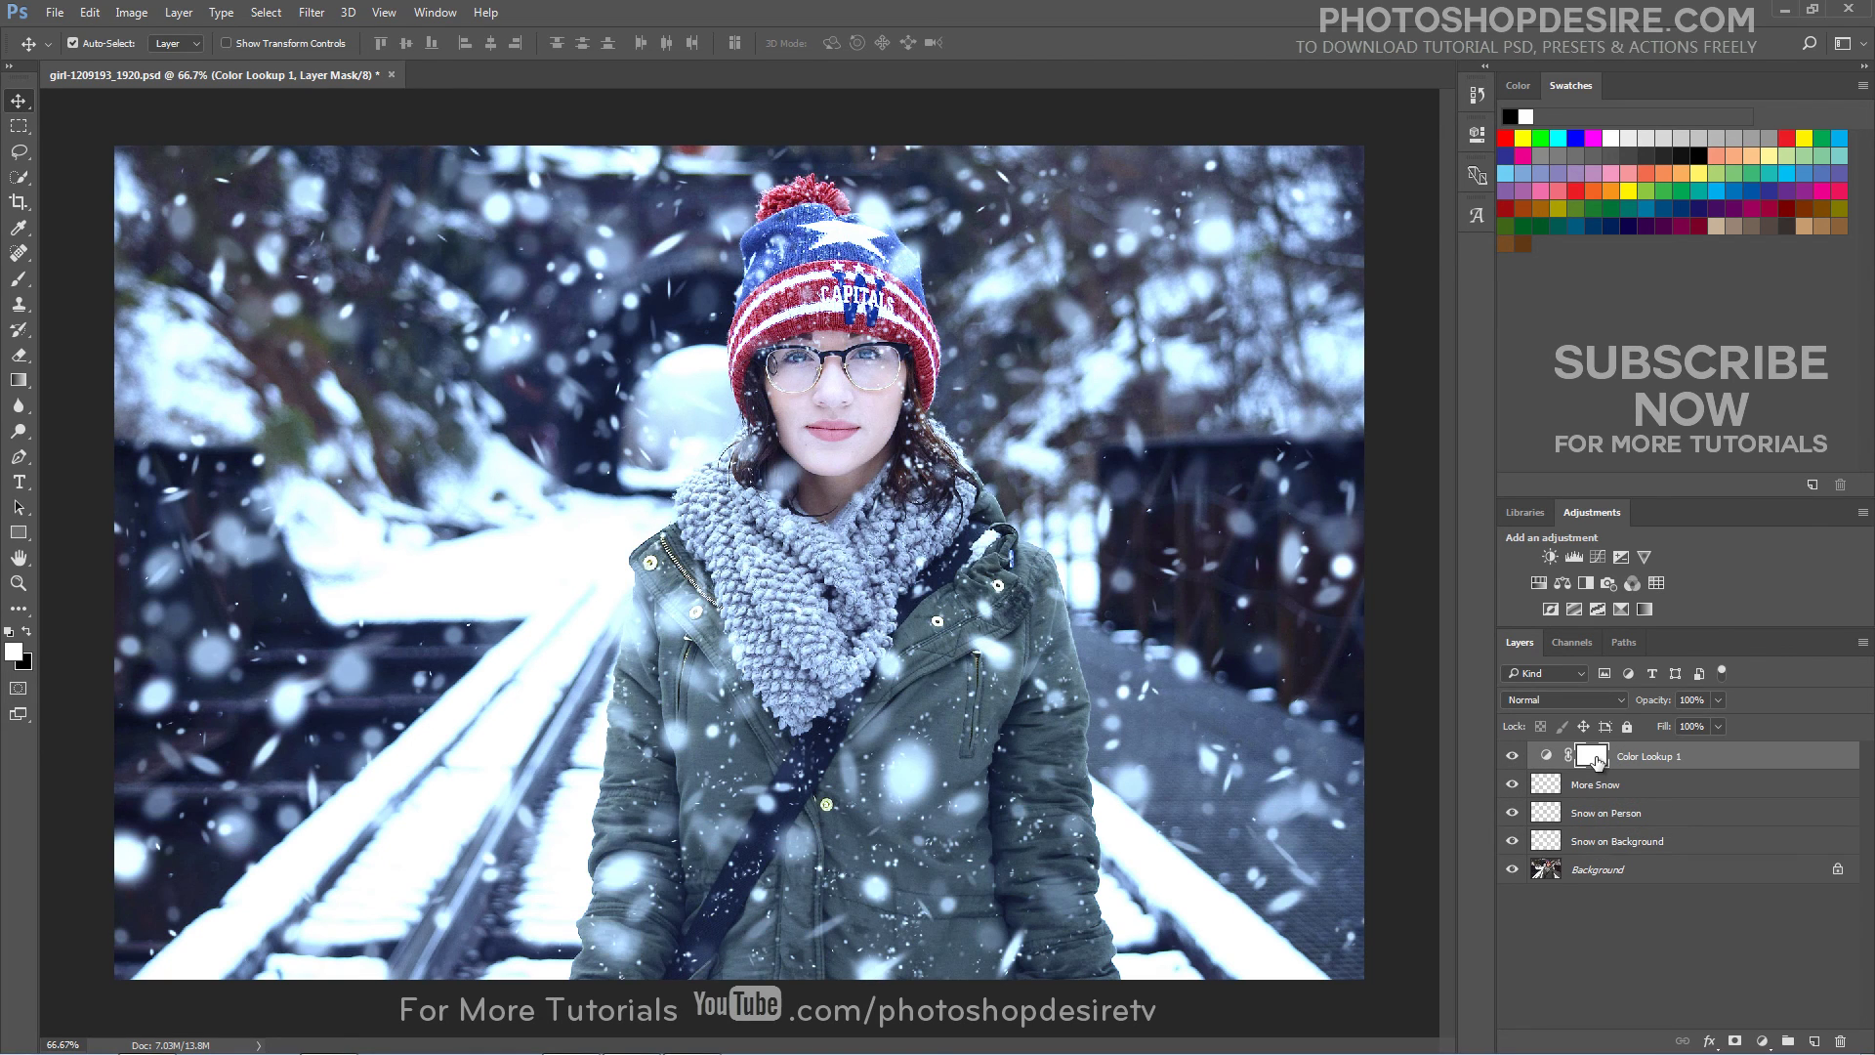
# Set the Color Lookup layer's blend mode to Color and its opacity to about 45%, and deselect all layers
pyautogui.click(1556, 702)
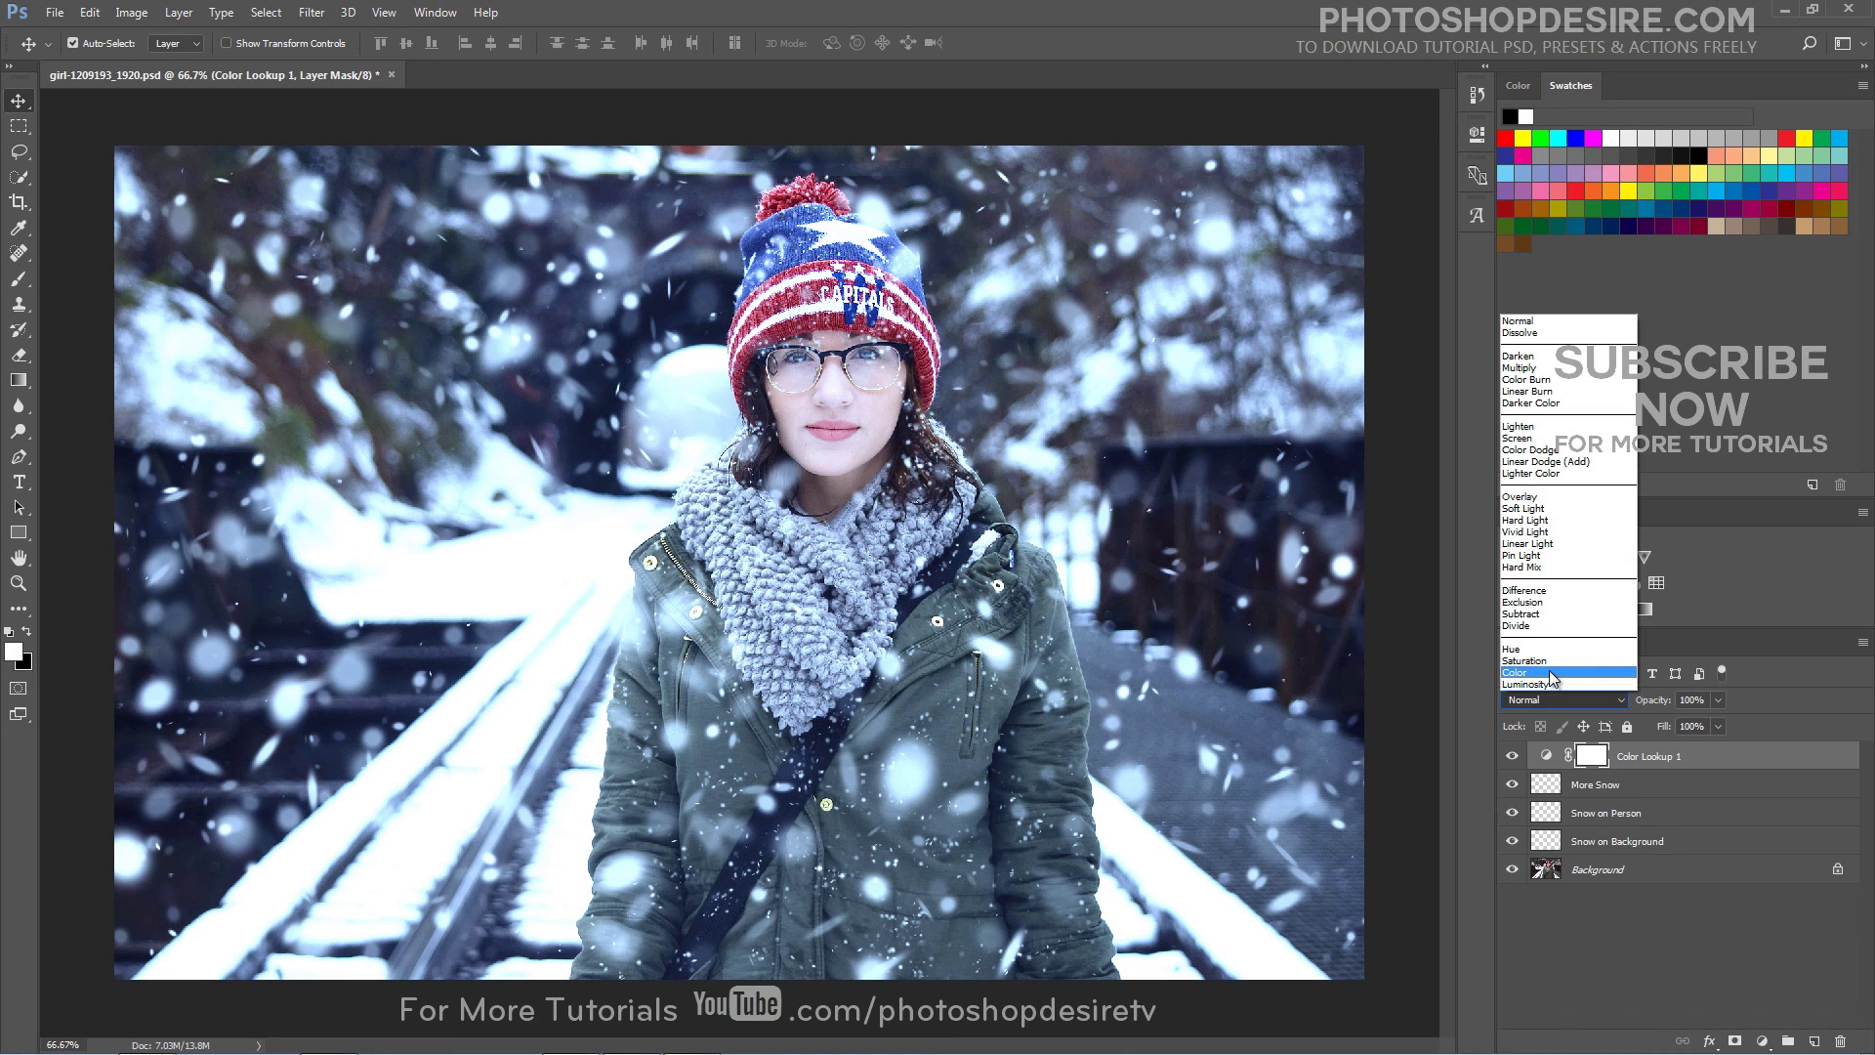
pyautogui.click(1552, 673)
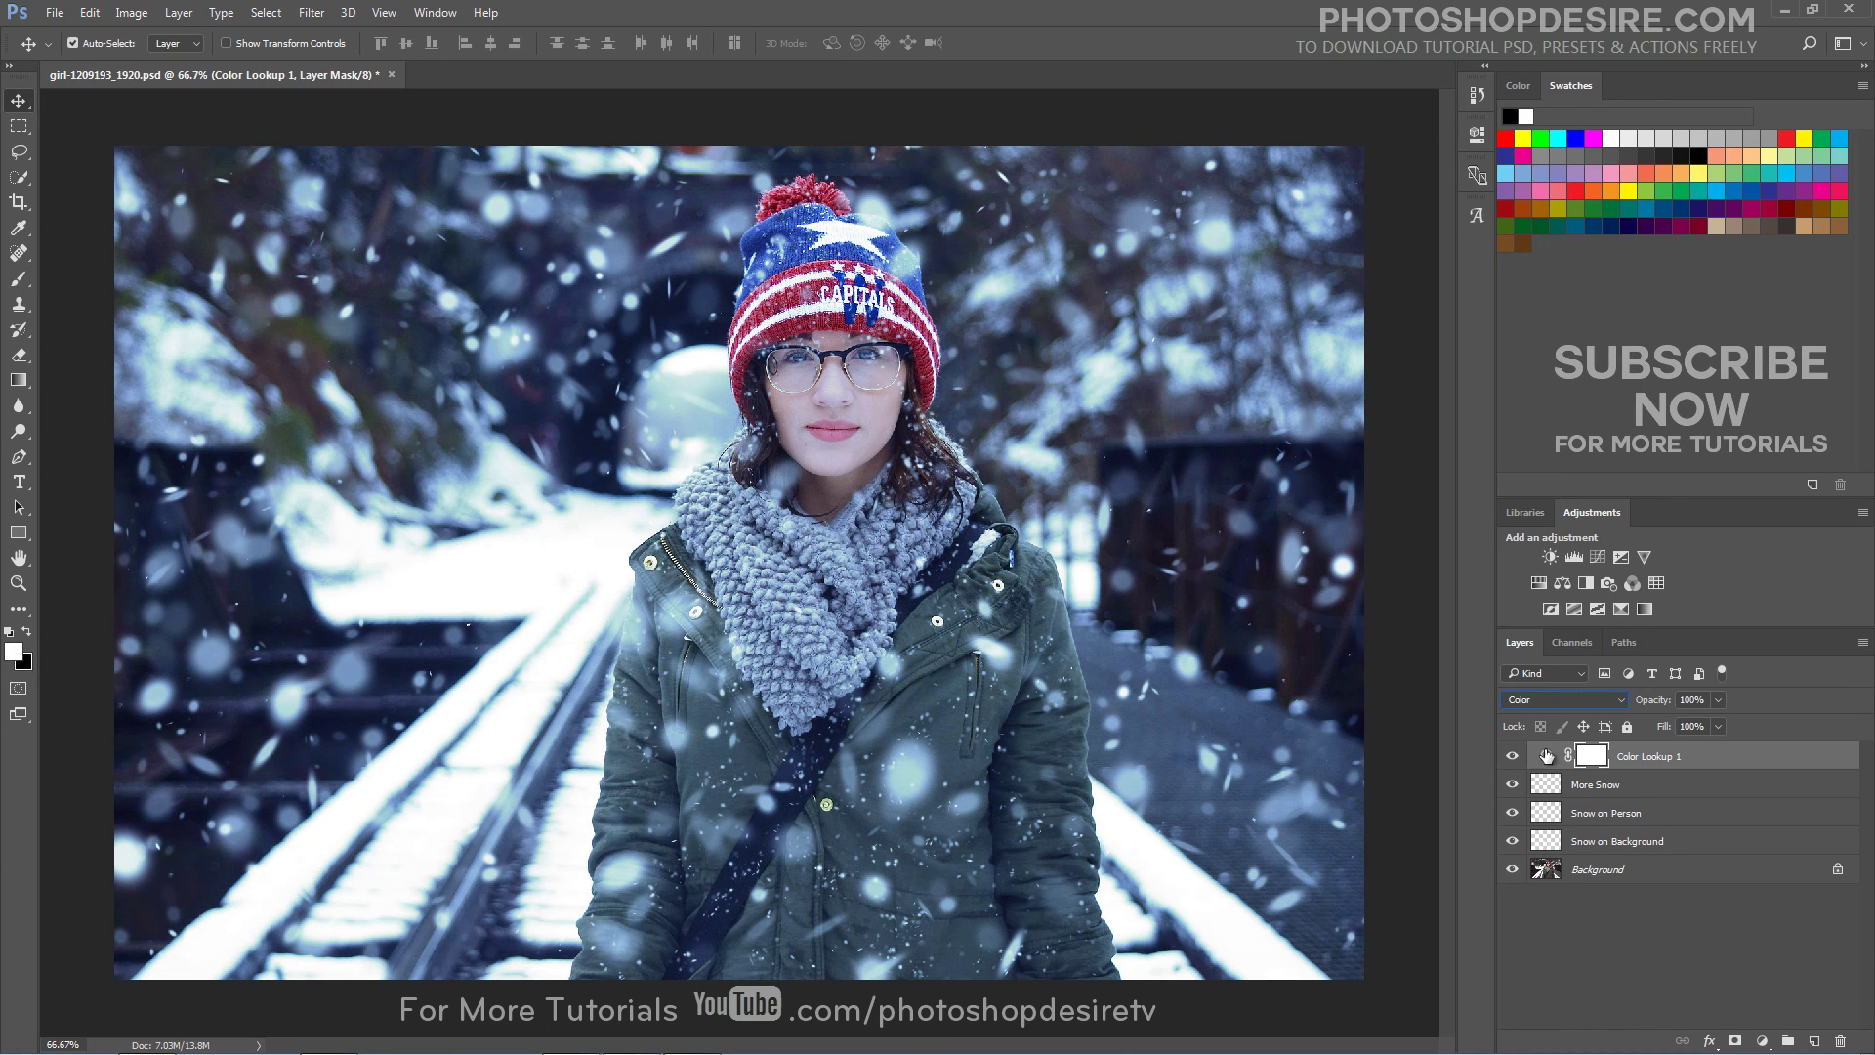
pyautogui.click(1642, 759)
pyautogui.moveTo(1650, 701); pyautogui.dragTo(1601, 694)
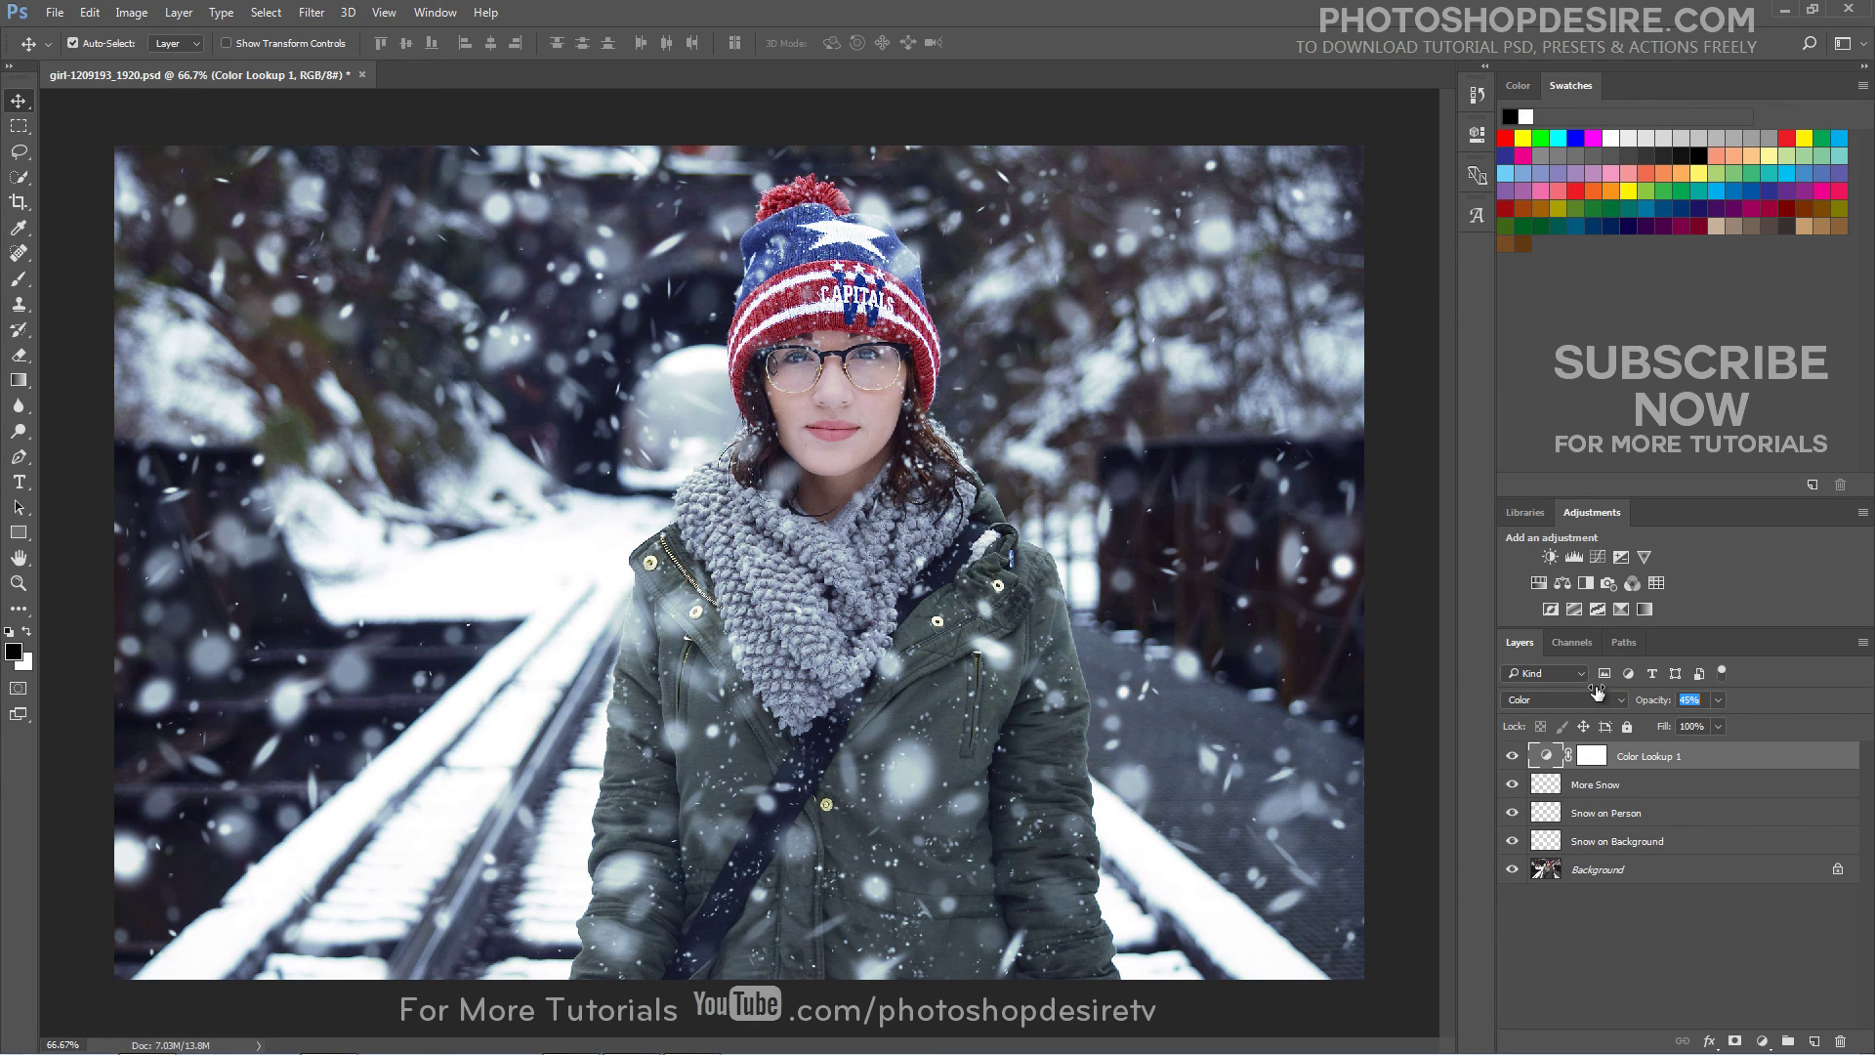
pyautogui.moveTo(1602, 693); pyautogui.dragTo(1604, 692)
pyautogui.click(1604, 922)
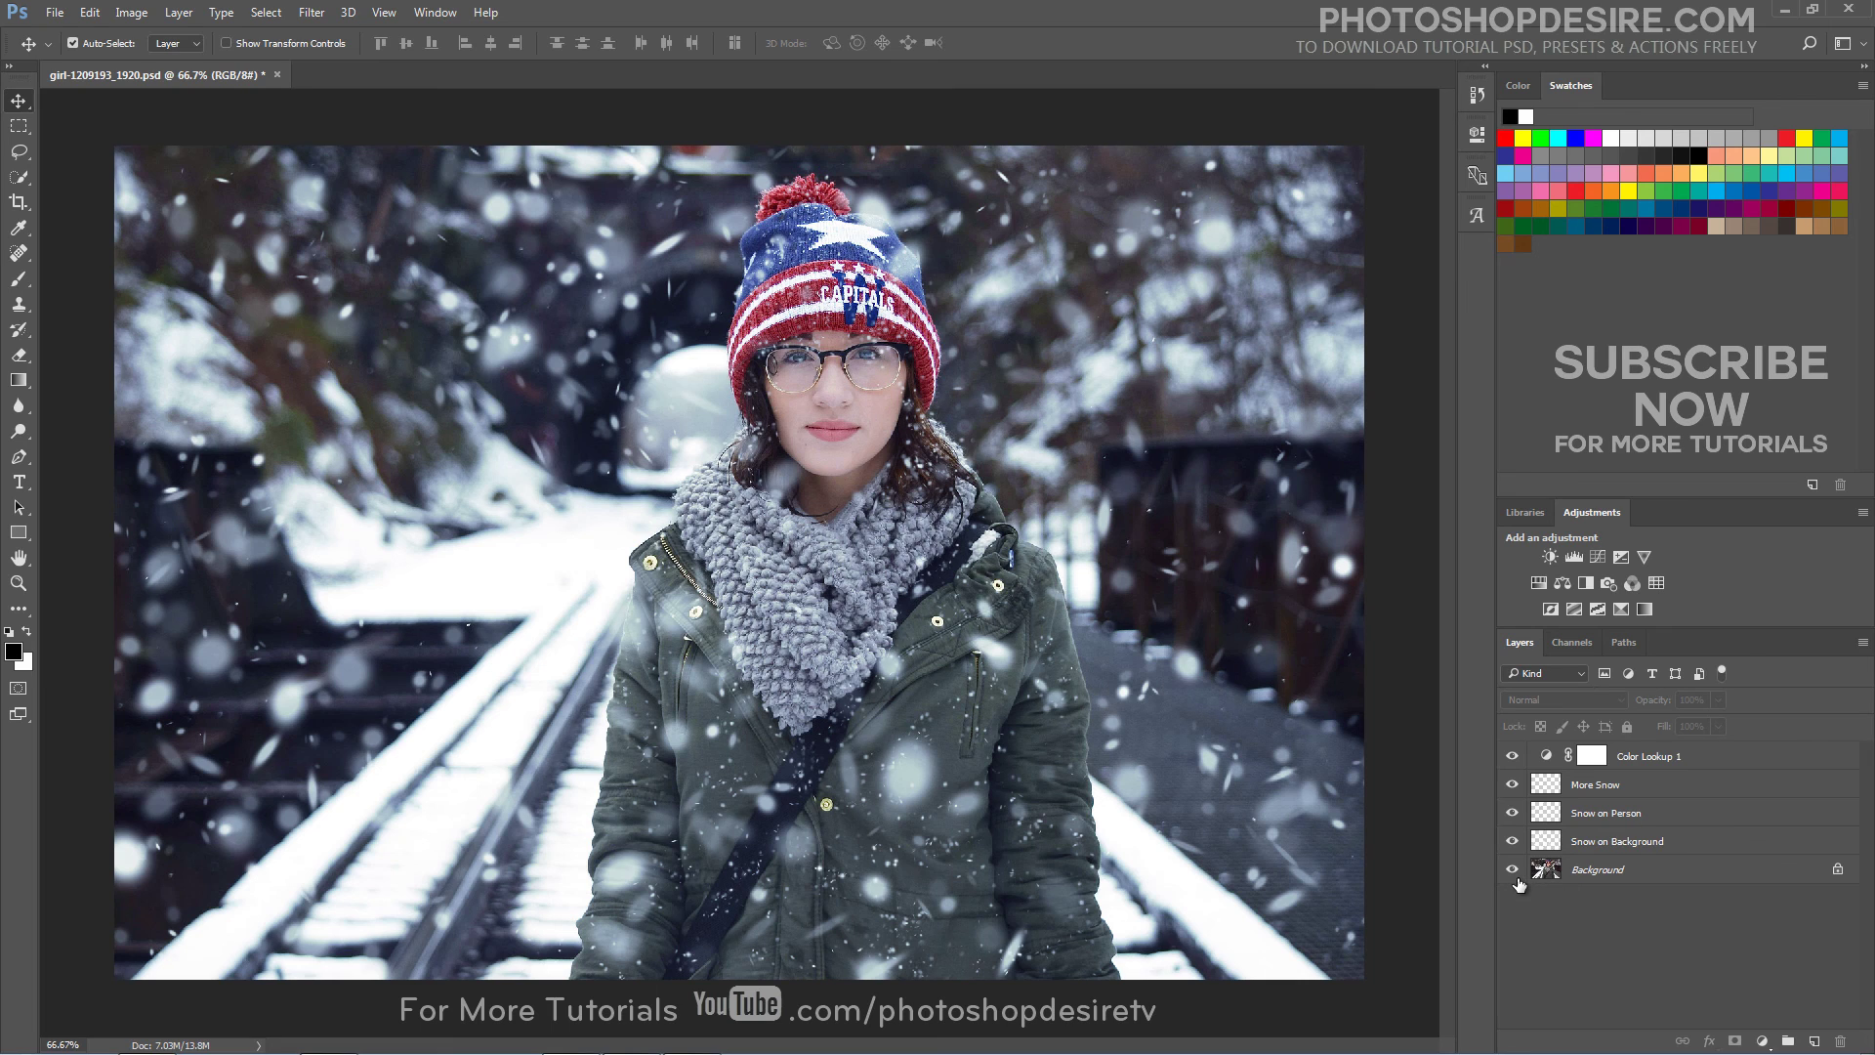
# Compare the original photo with the finished snow and winter color effect by isolating the Background layer
pyautogui.click(1512, 755)
pyautogui.keyDown('alt'); pyautogui.click(1512, 869); pyautogui.keyUp('alt')
pyautogui.keyDown('alt'); pyautogui.click(1512, 869); pyautogui.keyUp('alt')
pyautogui.keyDown('alt'); pyautogui.click(1512, 869); pyautogui.keyUp('alt')
pyautogui.keyDown('alt'); pyautogui.click(1512, 869); pyautogui.keyUp('alt')
pyautogui.keyDown('alt'); pyautogui.click(1511, 869); pyautogui.keyUp('alt')
pyautogui.keyDown('alt'); pyautogui.click(1512, 869); pyautogui.keyUp('alt')
pyautogui.keyDown('alt'); pyautogui.click(1512, 869); pyautogui.keyUp('alt')
pyautogui.keyDown('alt'); pyautogui.click(1511, 869); pyautogui.keyUp('alt')
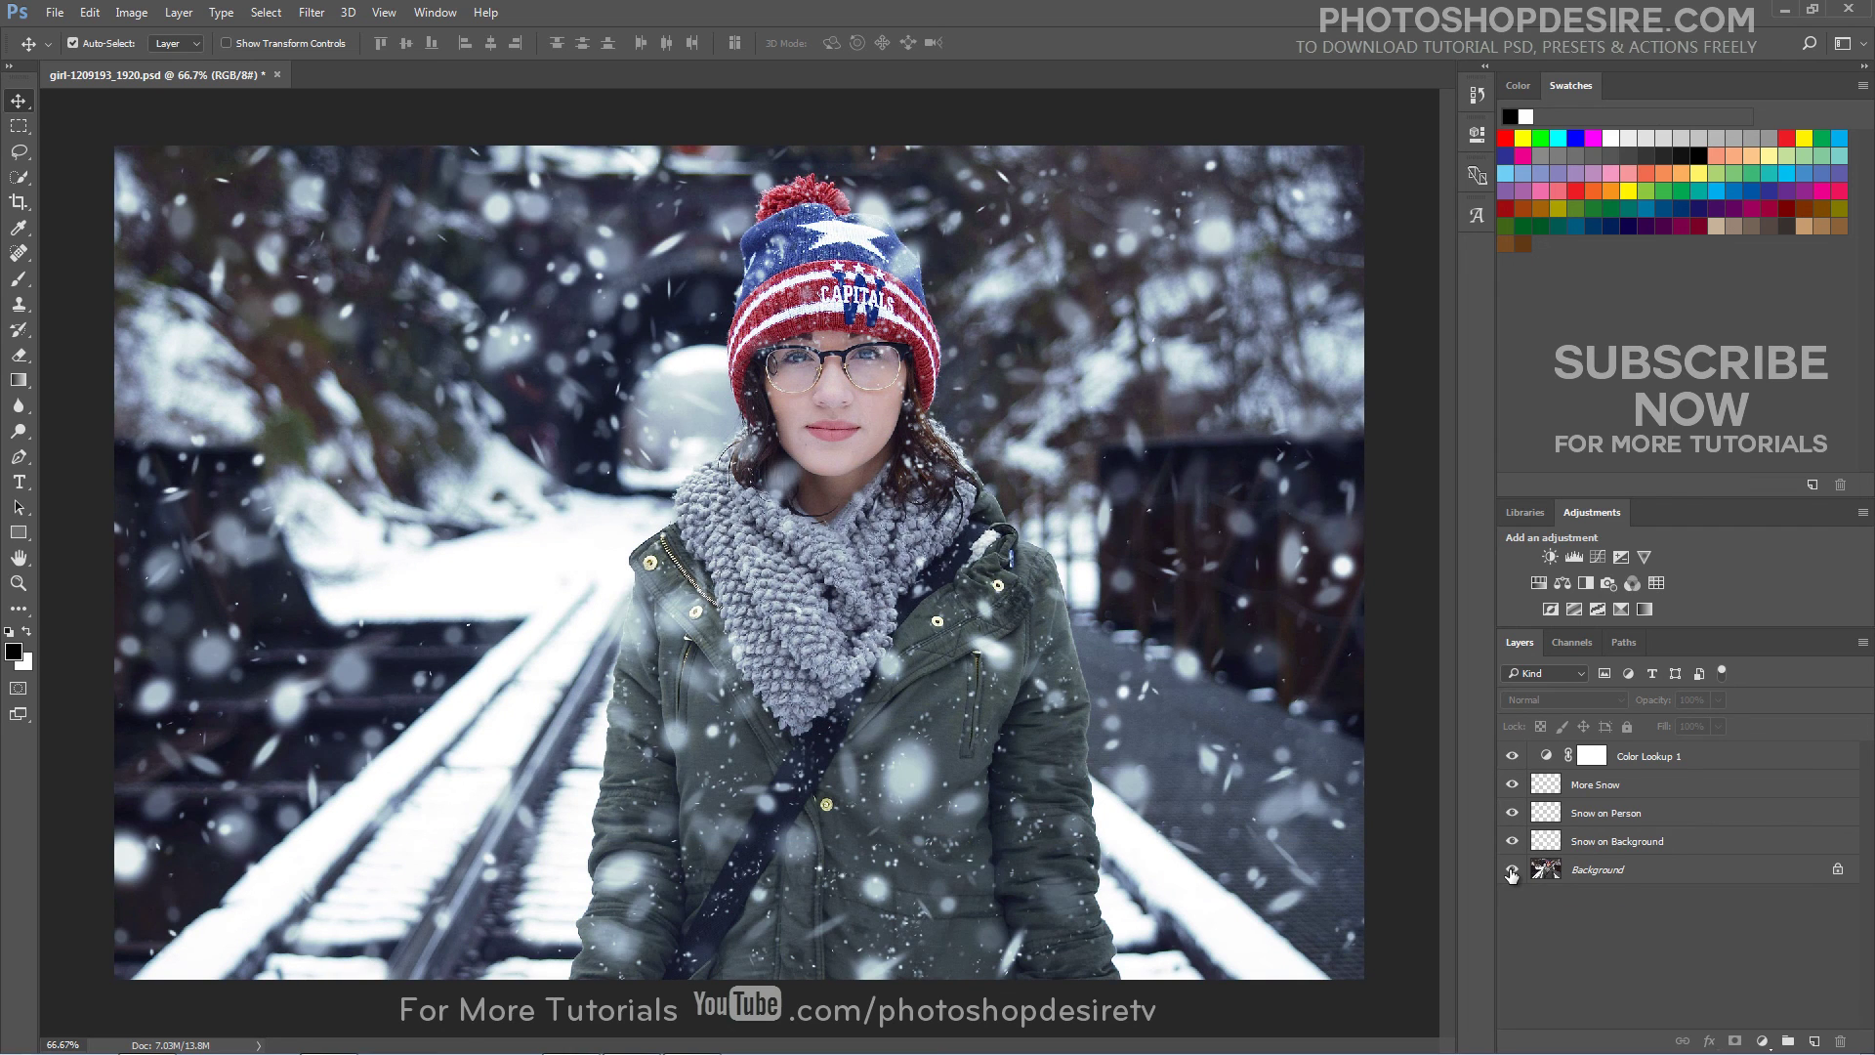